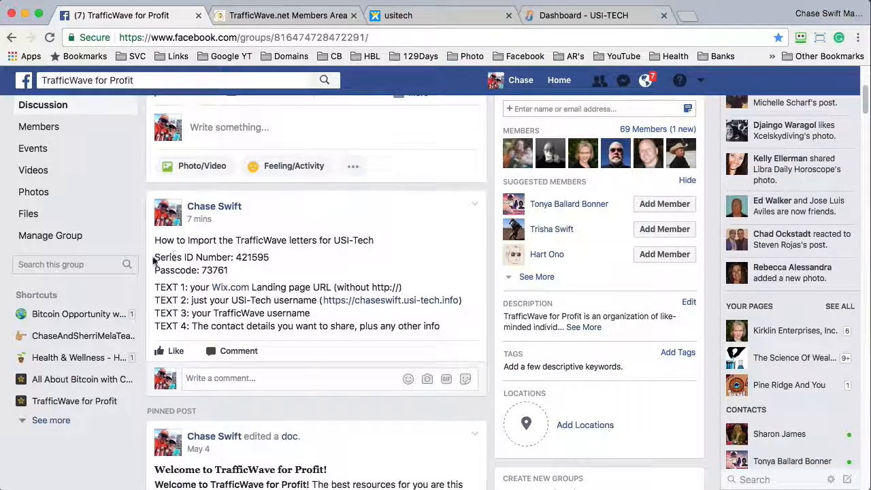
- Highlight the Series ID Number line and TEXT 1–4 instructions in the Facebook group post
drag(154, 257, 260, 268)
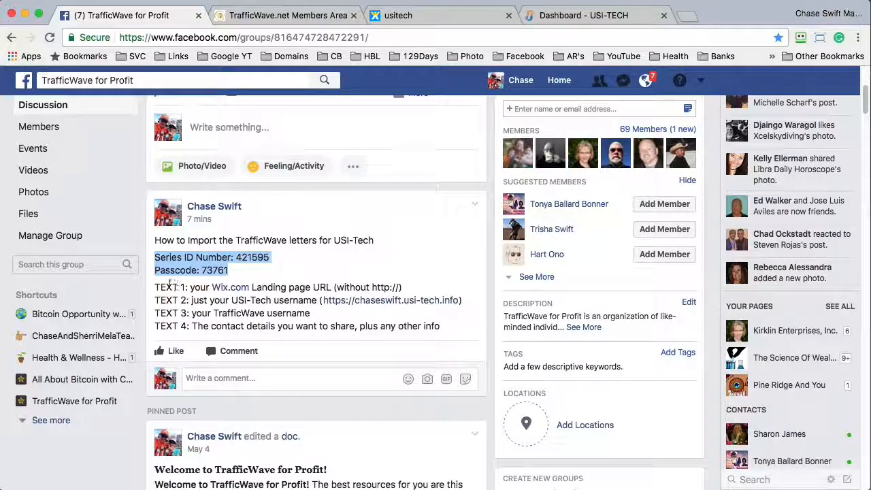
drag(155, 286, 437, 330)
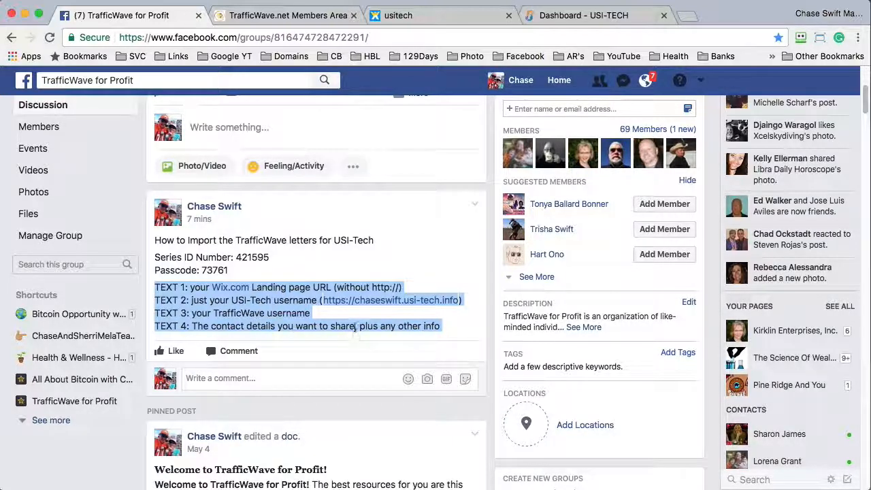
click(299, 15)
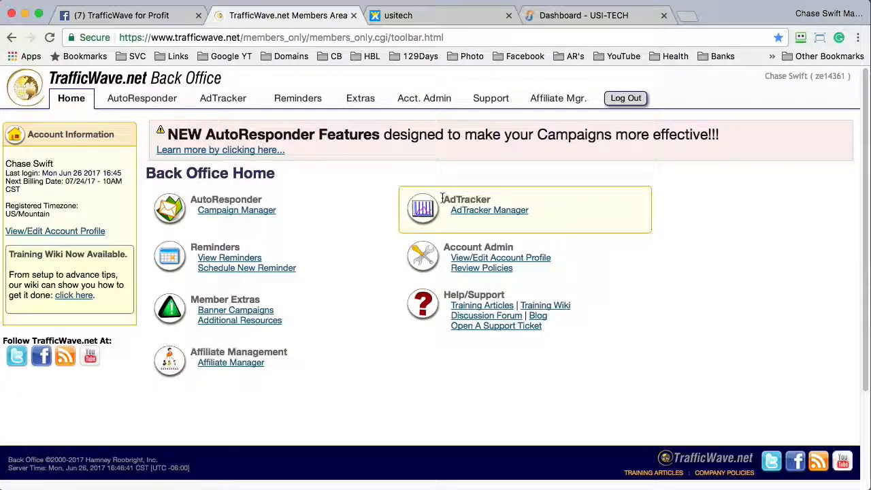
click(163, 17)
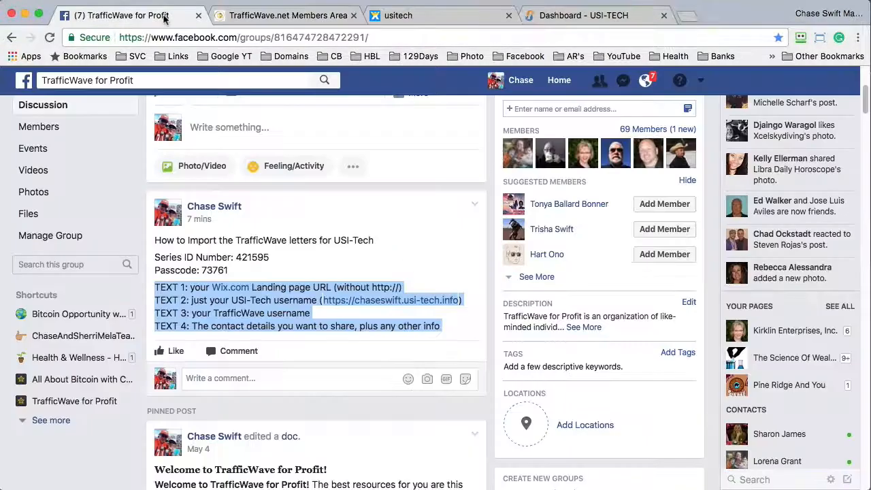
- In the back office, go to AutoResponder Campaign Manager and start a new campaign
click(233, 15)
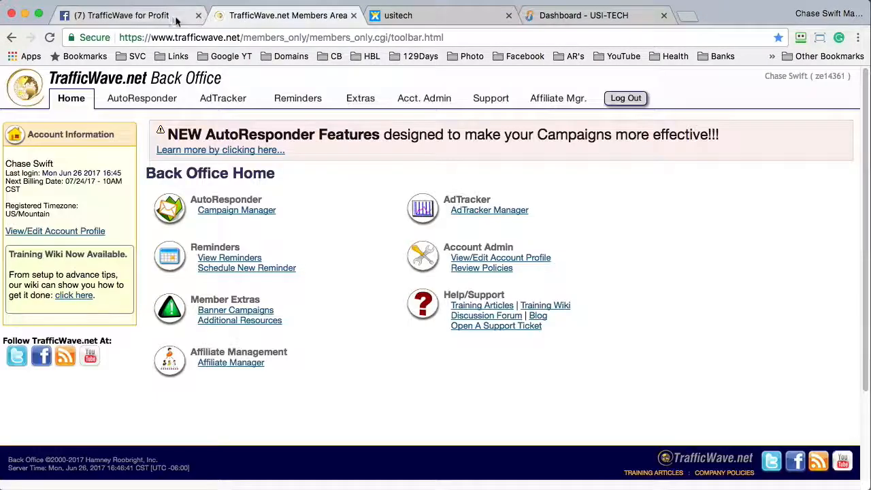
click(173, 18)
click(238, 18)
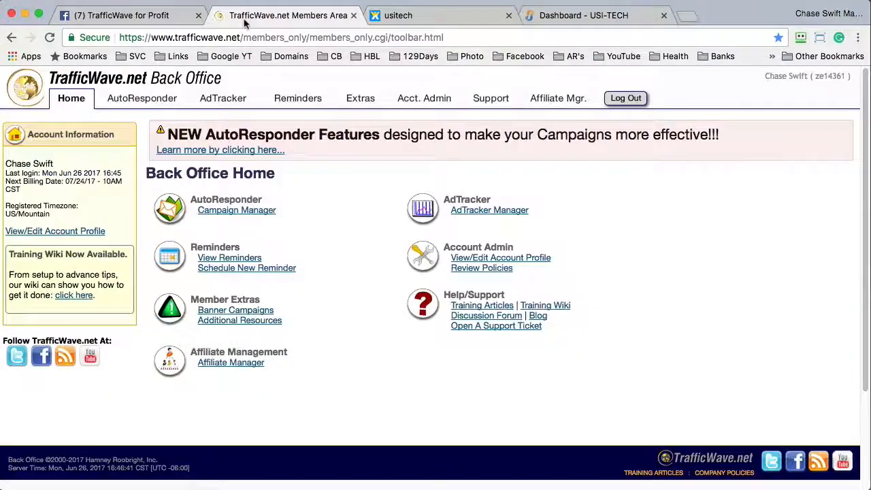
click(170, 16)
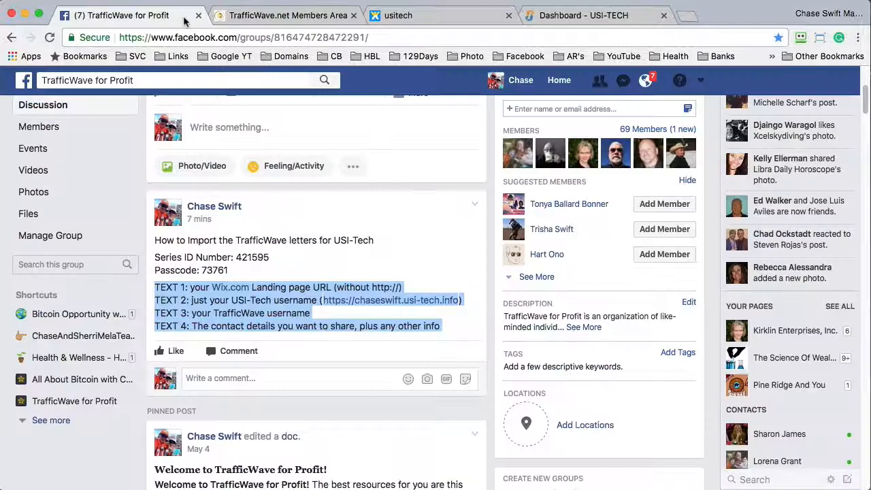
click(253, 18)
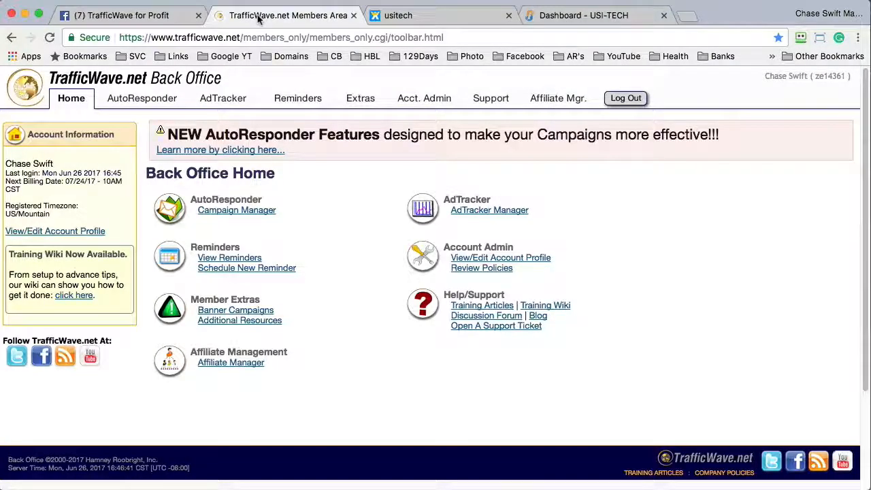
click(248, 212)
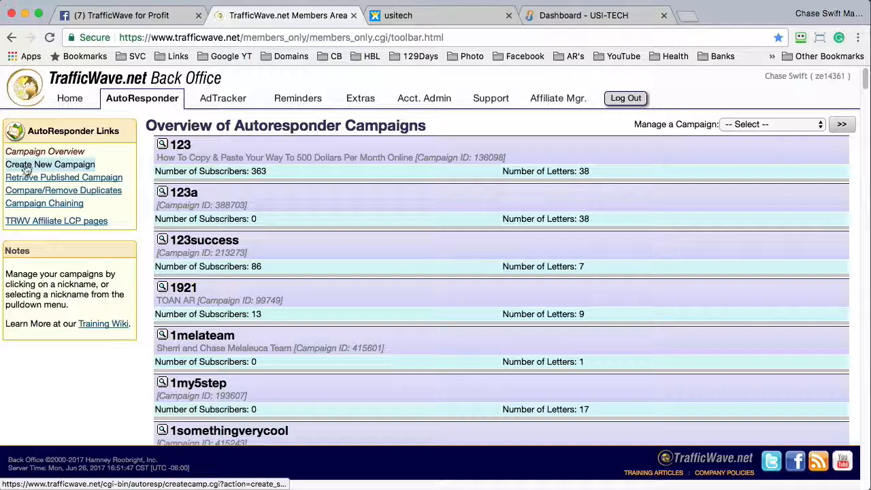
click(51, 166)
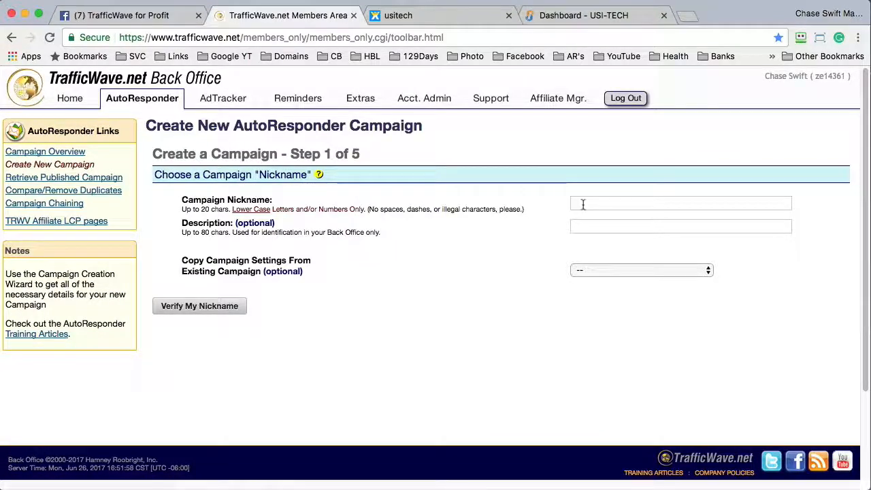
- Enter campaign nickname 456y78, copy no existing settings, and verify the nickname
click(583, 204)
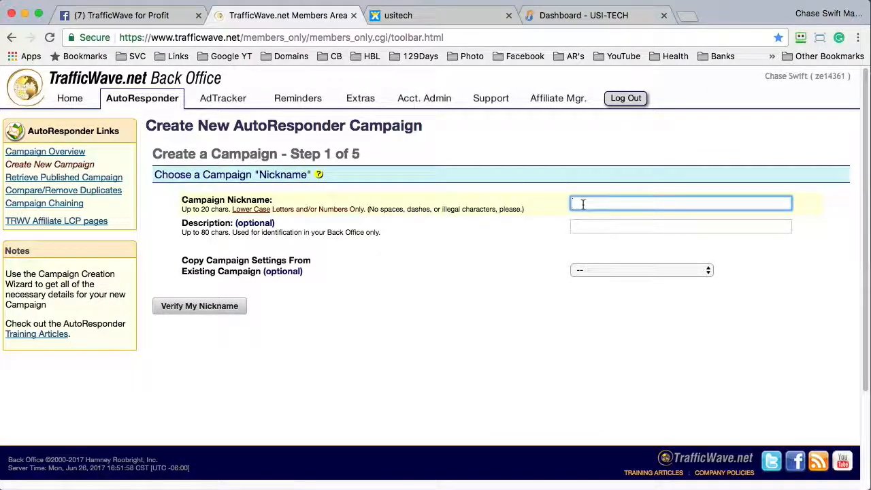
text(456)
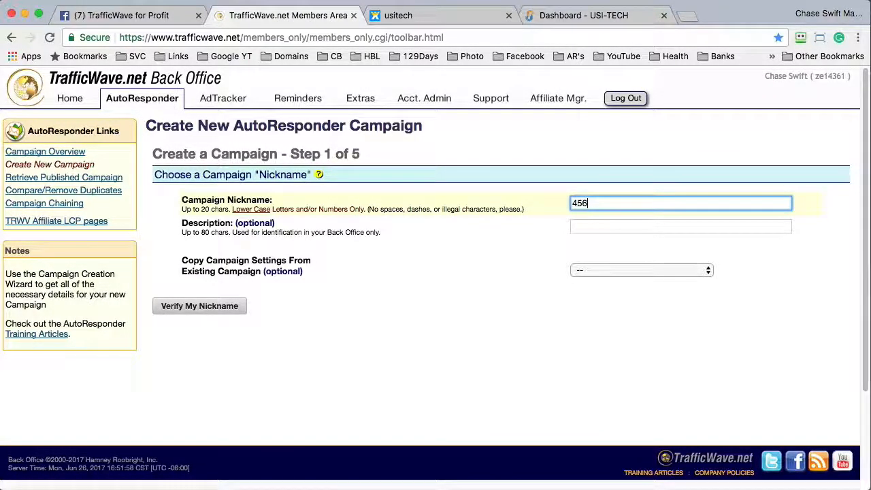
text(y78)
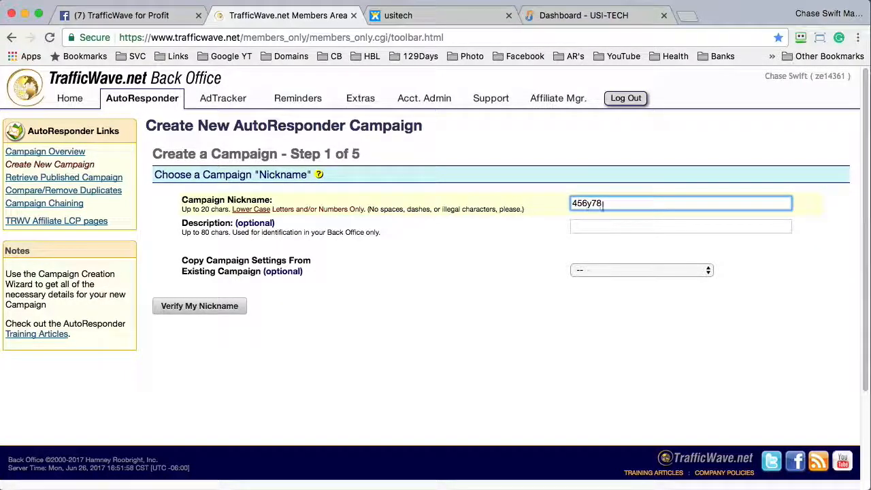
key(super+a)
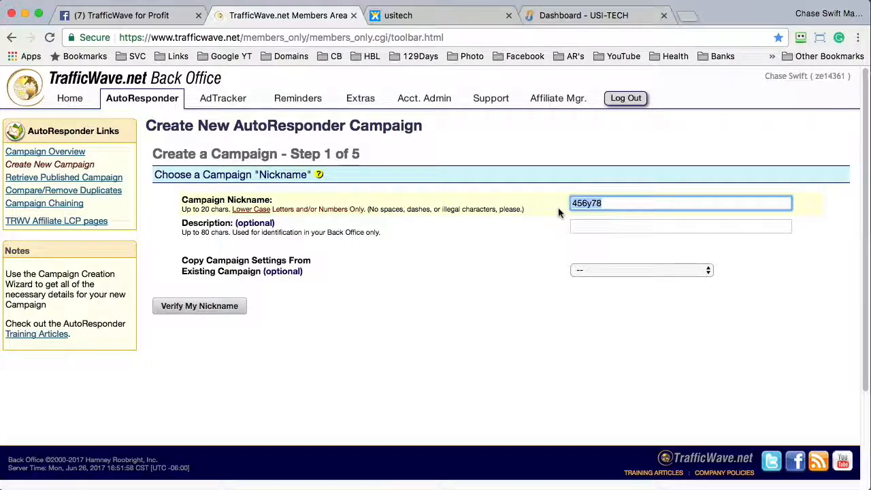
click(576, 227)
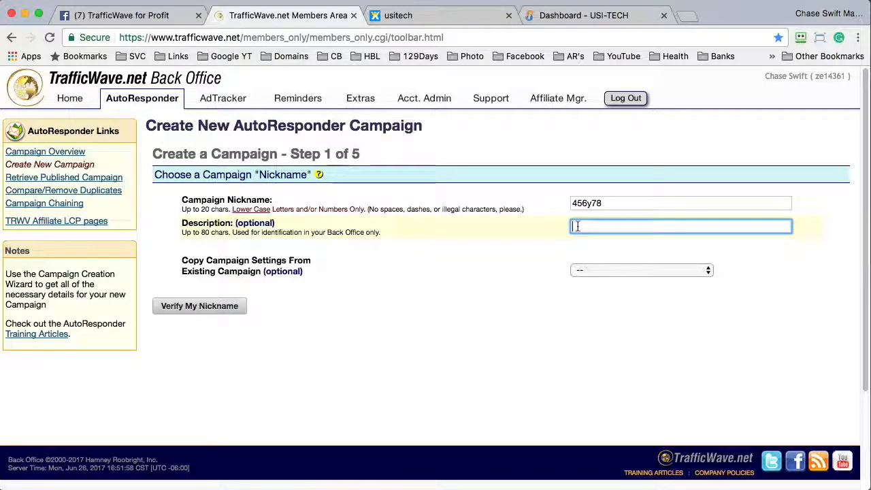
click(585, 270)
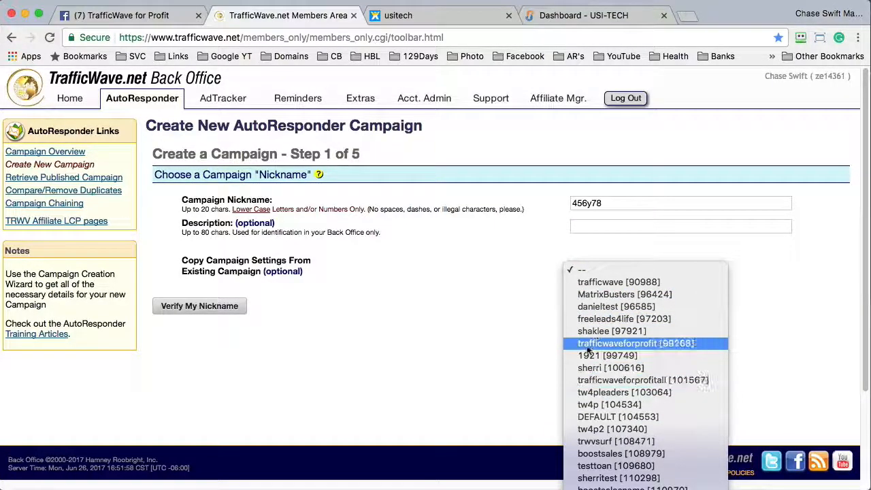
click(536, 341)
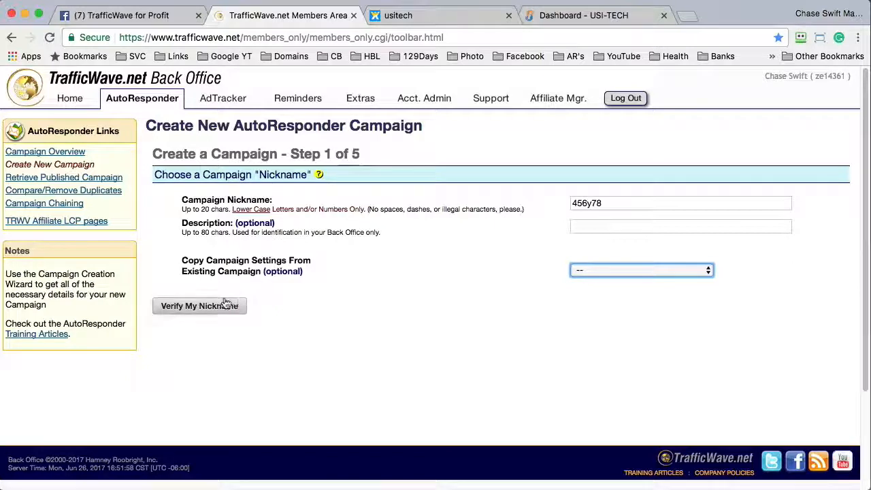
click(292, 304)
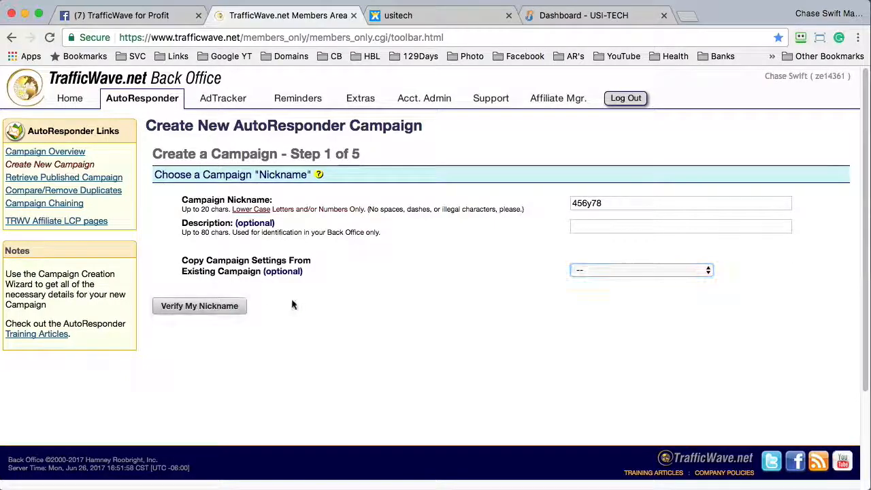
click(200, 306)
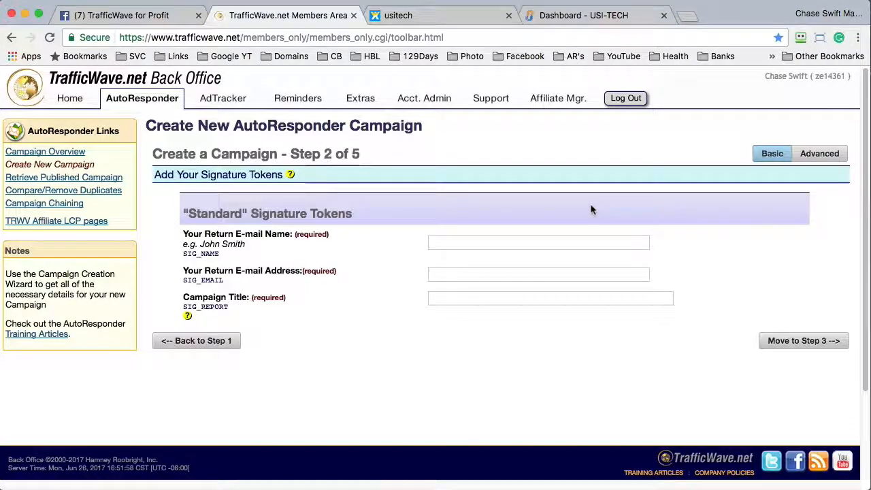
- Enter the sender's name as the Return E-mail name
click(506, 240)
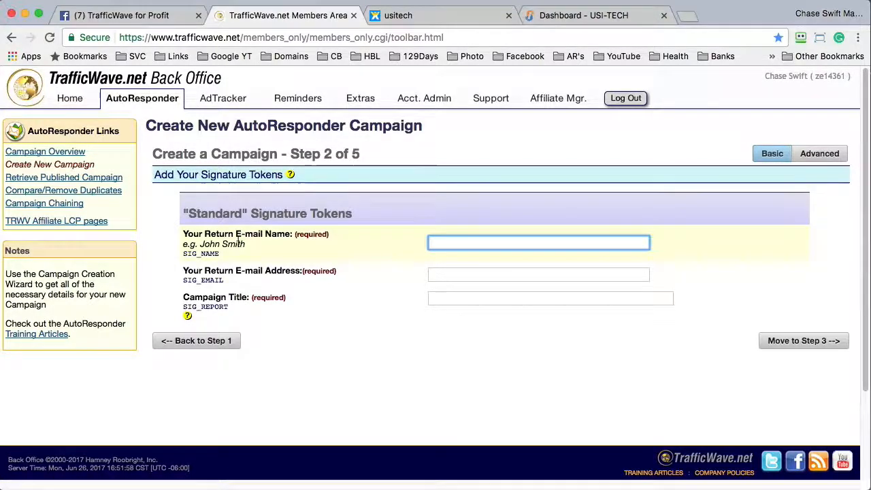
drag(204, 234, 289, 232)
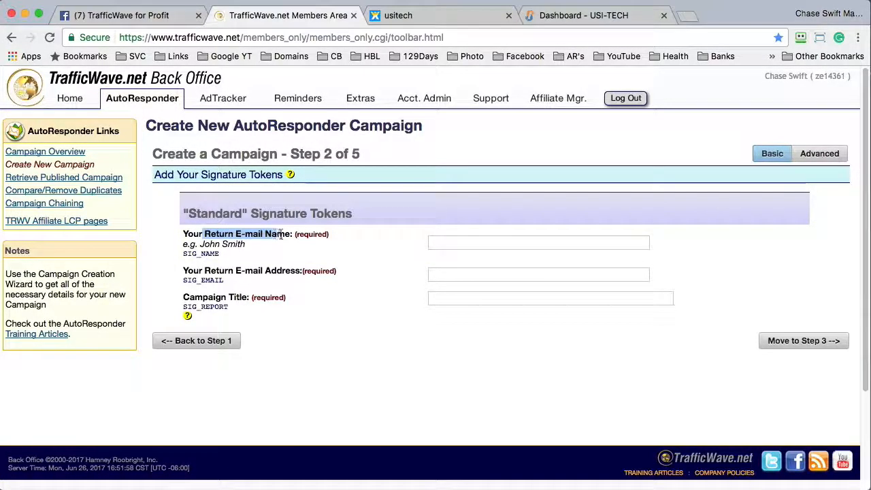
click(440, 240)
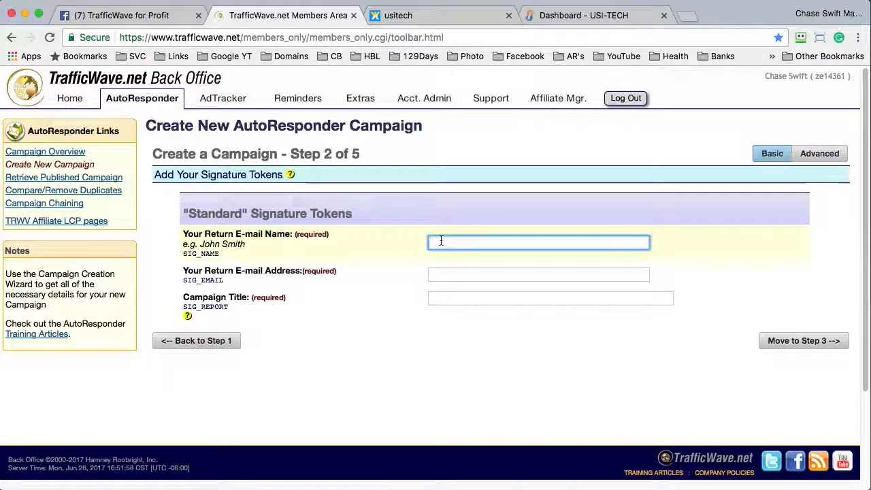
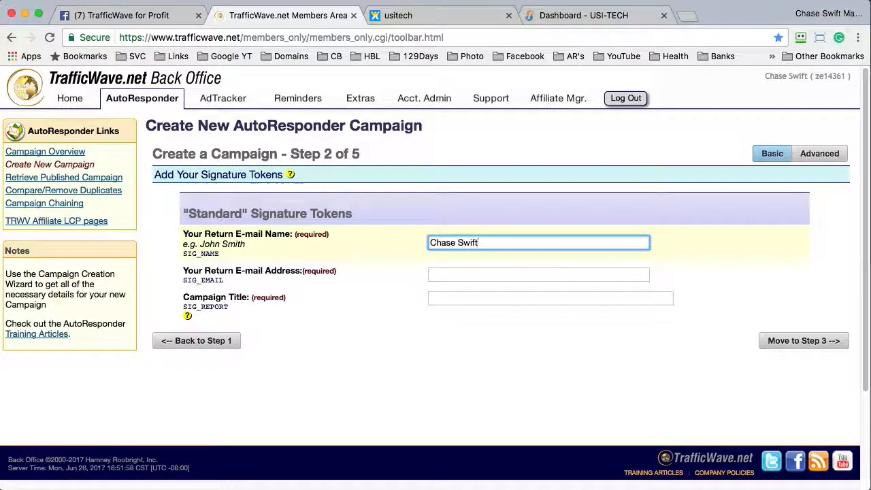
- Enter the sender's e-mail address as the return E-mail Address and check it
click(438, 274)
drag(235, 270, 300, 270)
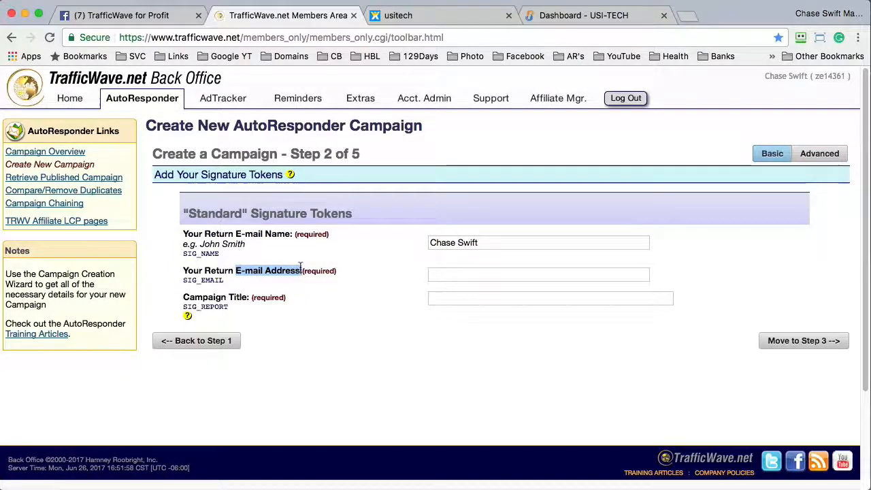
click(450, 274)
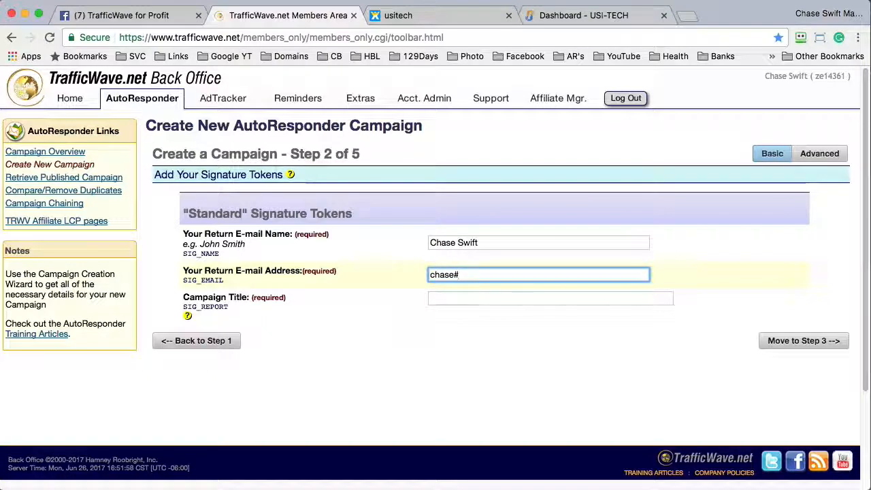
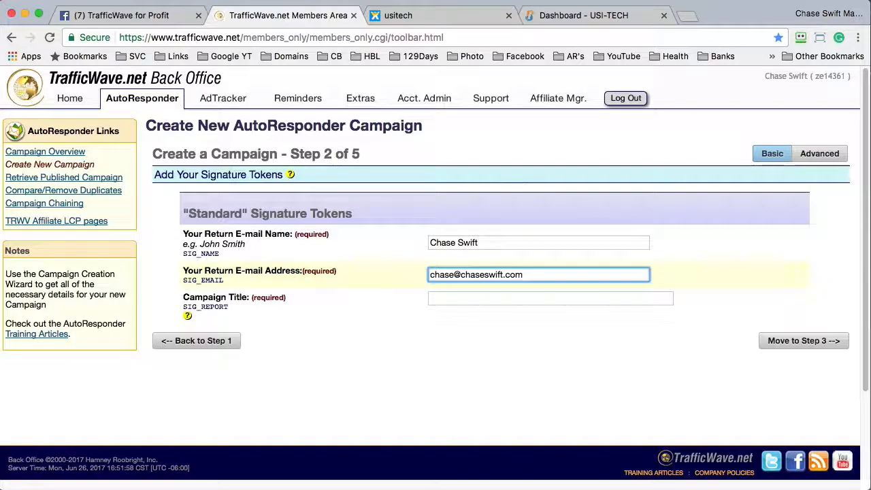
key(super+a)
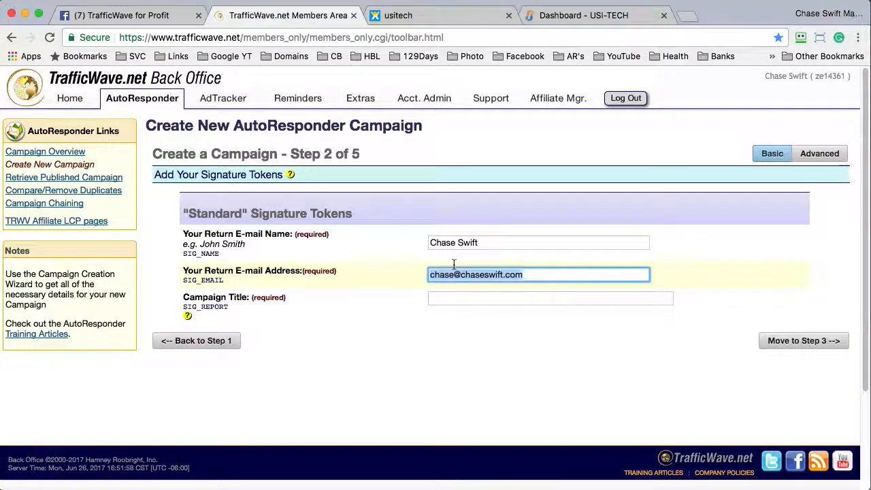
click(490, 277)
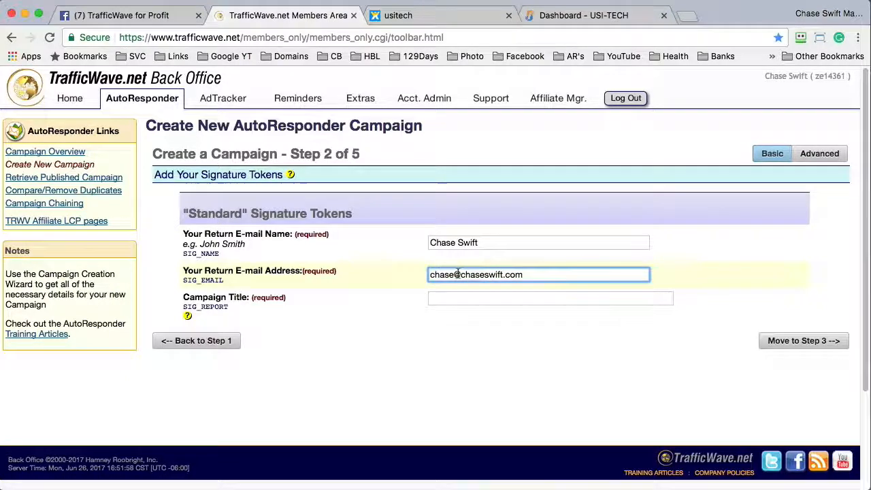
drag(461, 274, 524, 274)
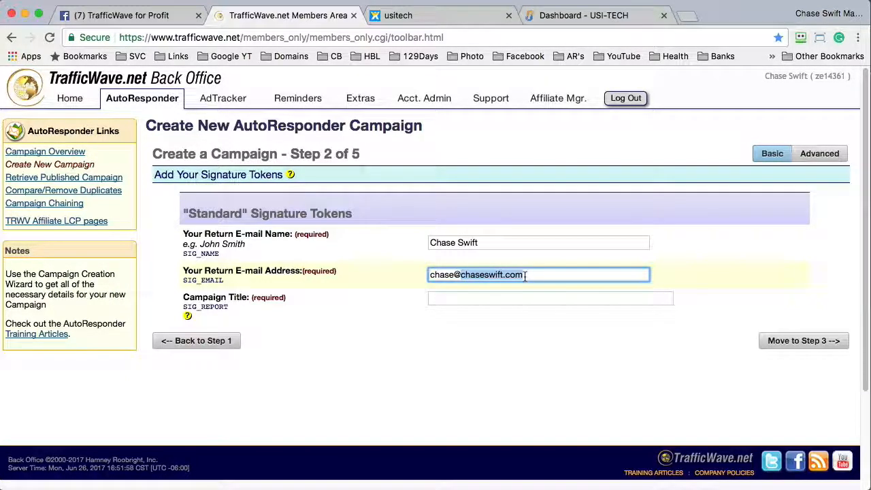
triple_click(436, 272)
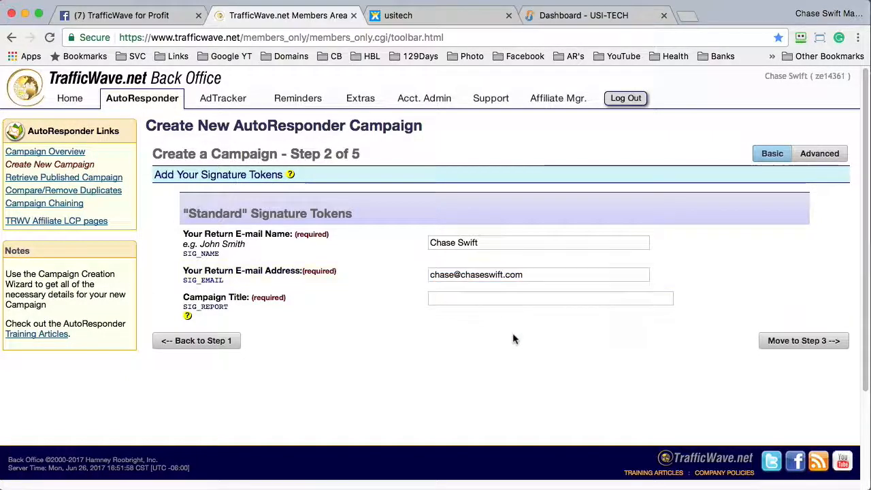
click(524, 274)
drag(525, 274, 487, 264)
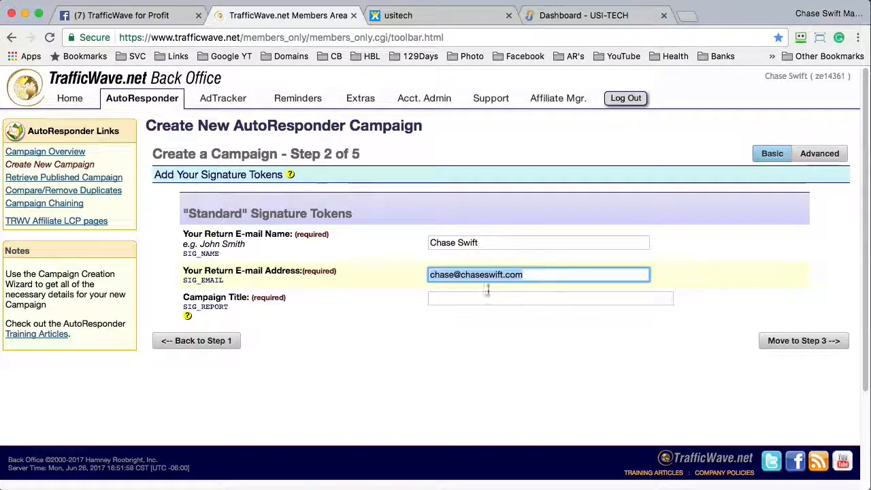
click(492, 324)
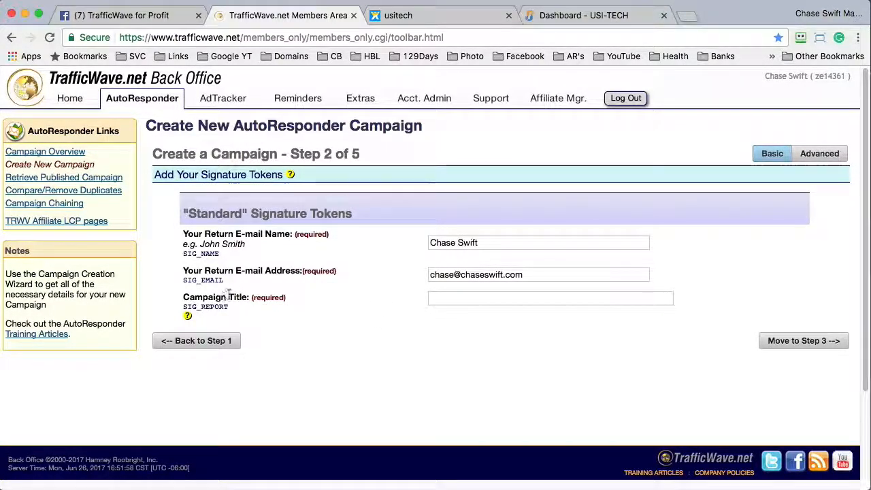
- Set the Campaign Title to 'abc' and move on to Step 3
click(451, 295)
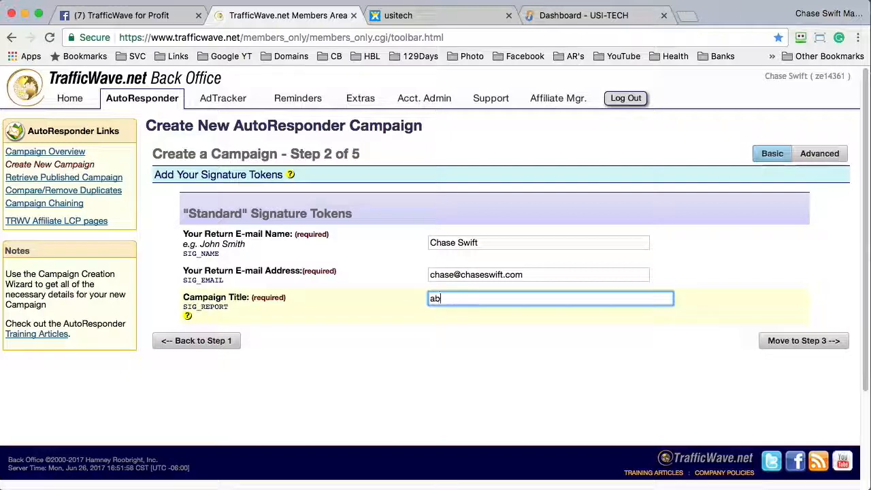
text(abc)
drag(448, 299, 428, 299)
click(789, 340)
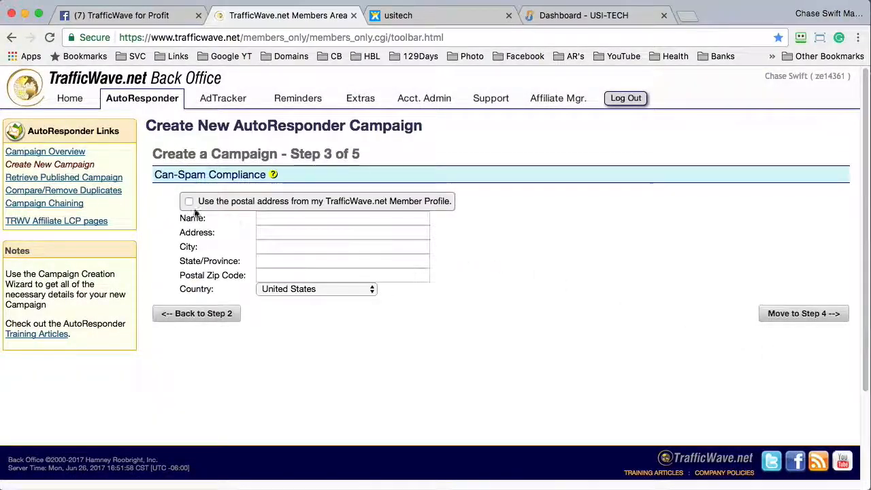
- Use the member profile postal address for Can-Spam compliance and continue to Step 4
click(188, 201)
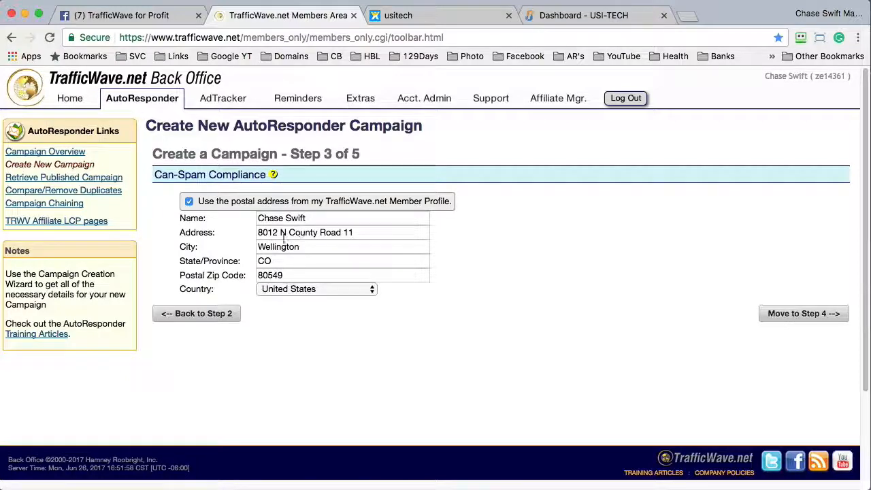
click(788, 317)
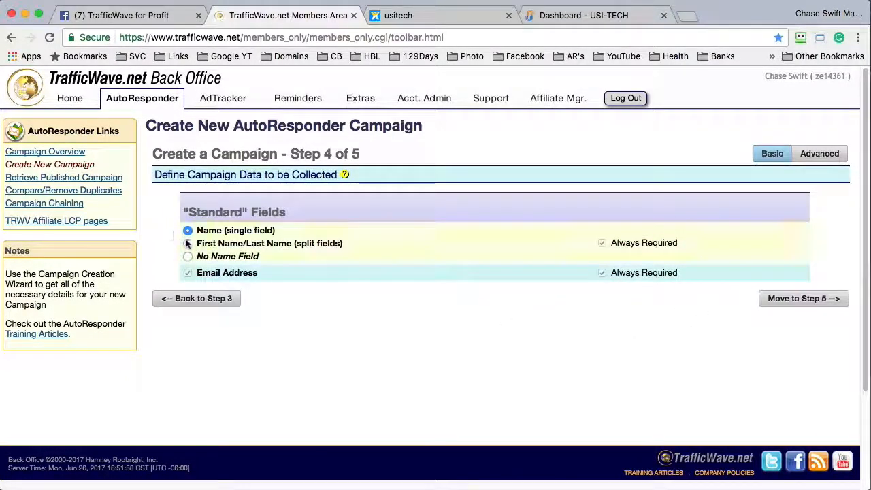
- Choose 'First Name/Last Name (split fields)' for subscriber names and continue to Step 5
click(188, 245)
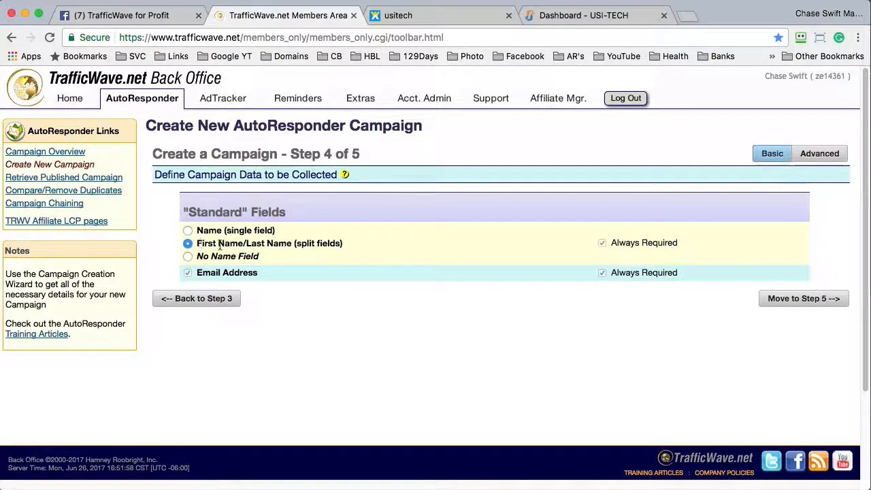
drag(196, 243, 243, 243)
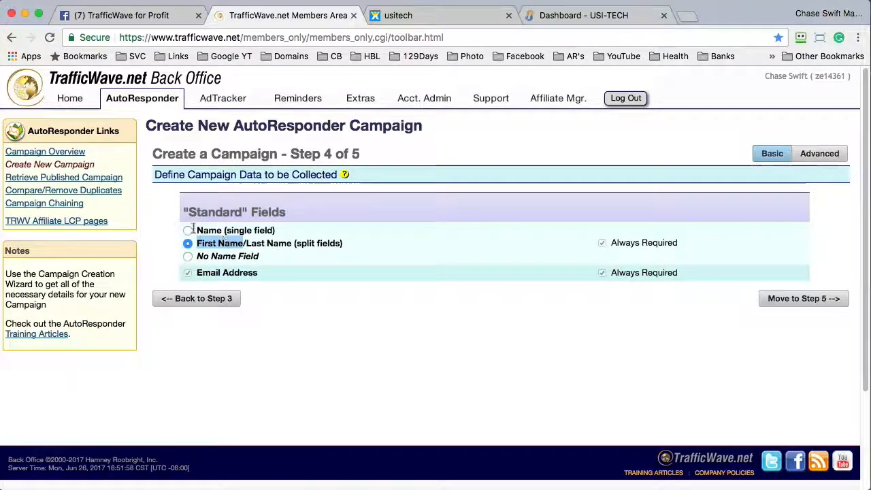
drag(194, 230, 243, 243)
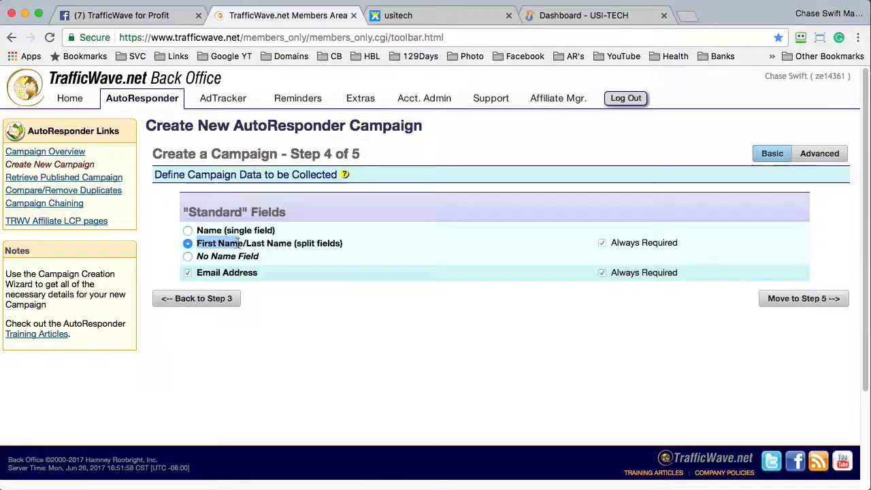
click(187, 244)
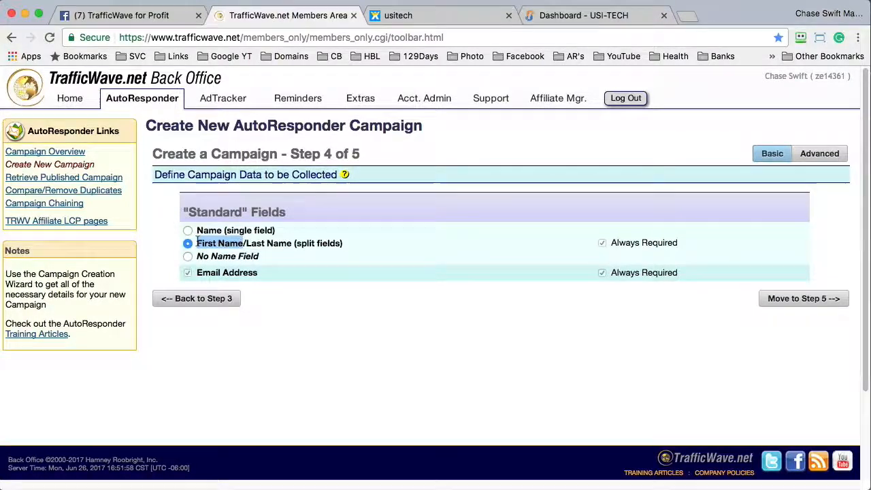
click(798, 301)
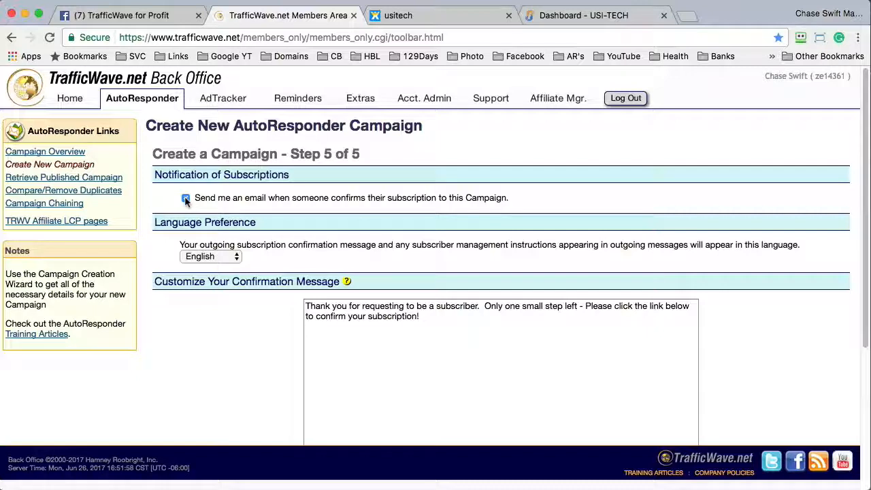
- Keep English, agree to the confirmation message requirements, and finish the campaign wizard
click(226, 256)
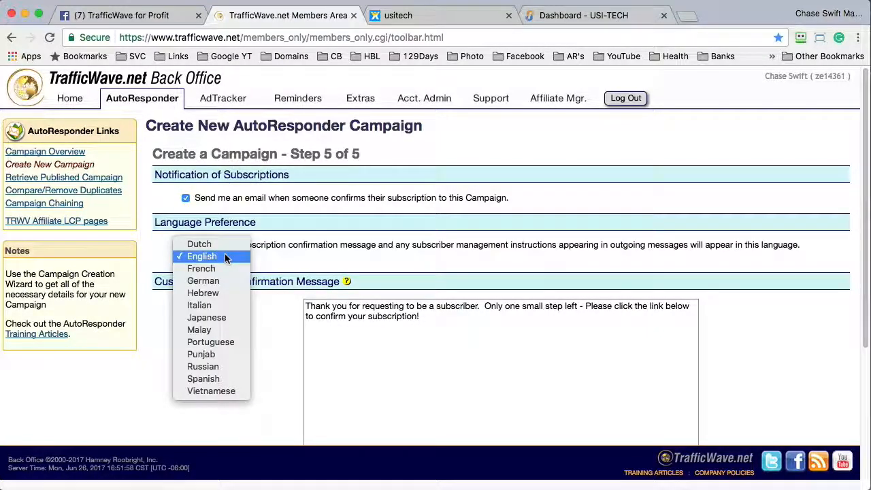
click(226, 257)
click(226, 256)
click(225, 256)
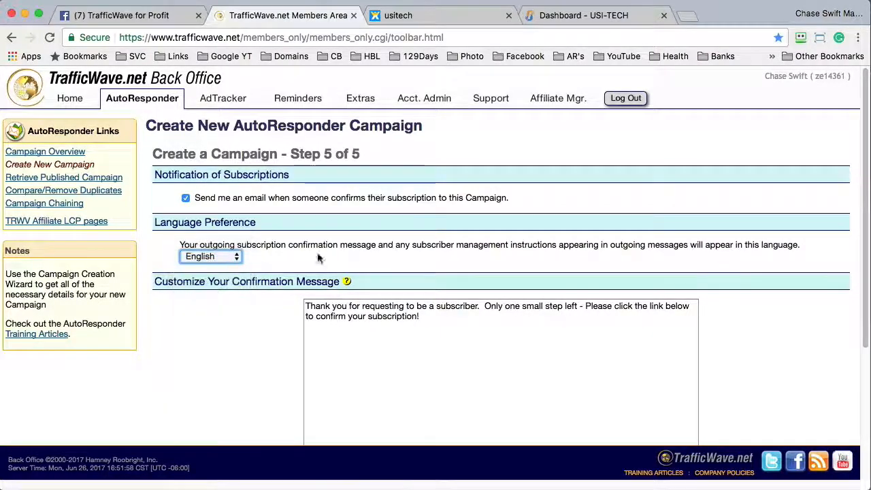
scroll(860, 284, down, 5)
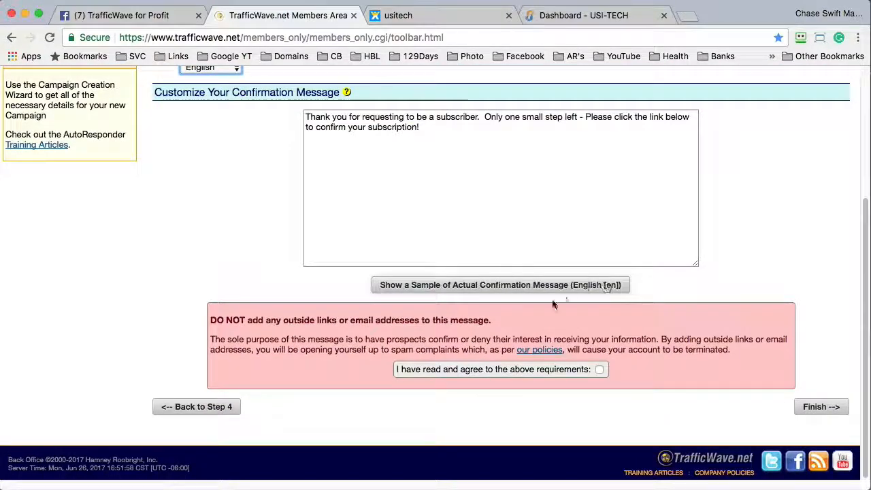
click(598, 369)
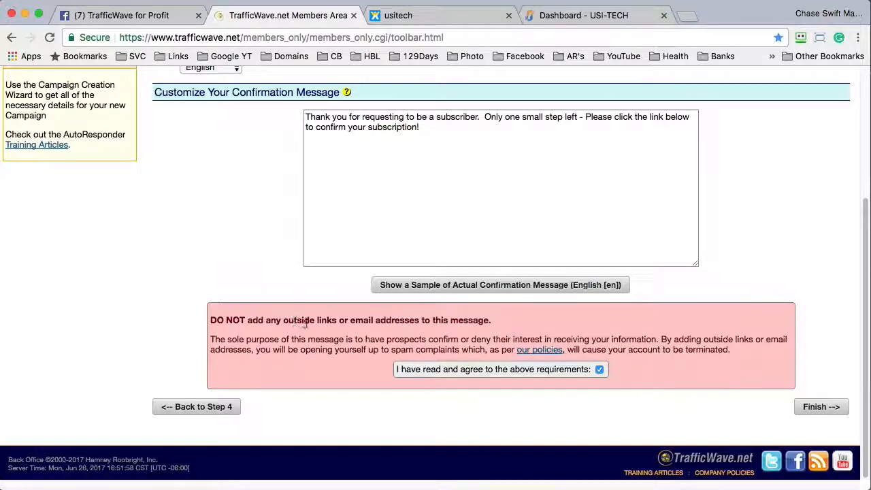
click(436, 144)
key(super+a)
click(421, 164)
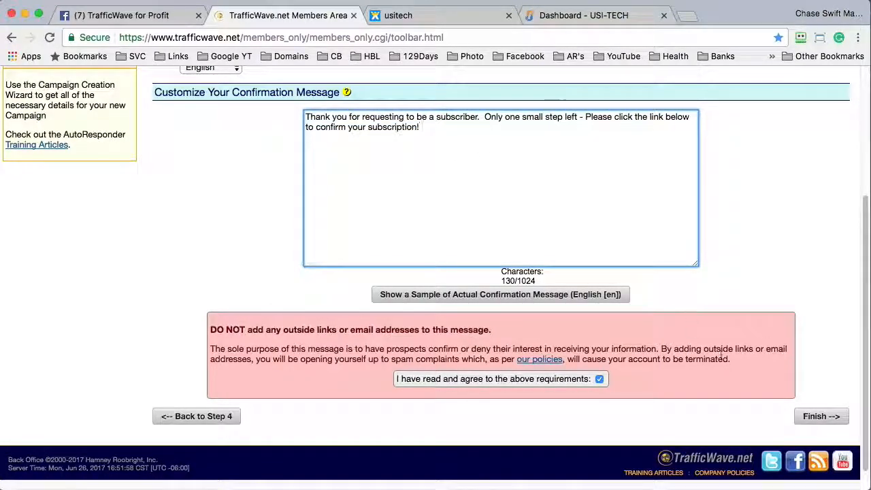
click(814, 416)
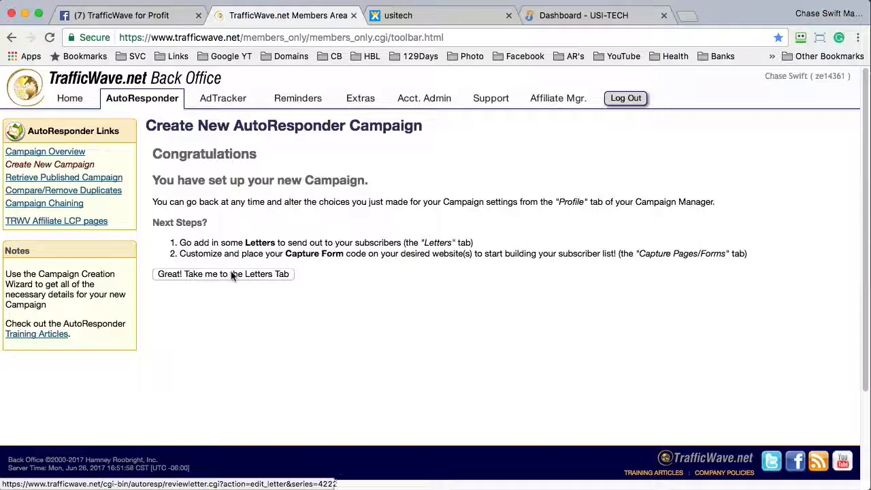
- Go to the 456y78 Letters tab and open Retrieve Published Campaign
click(227, 275)
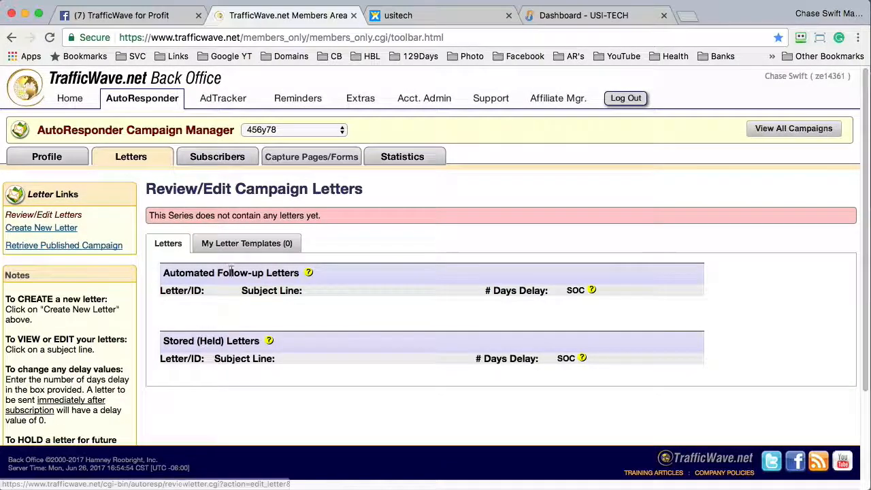
click(42, 245)
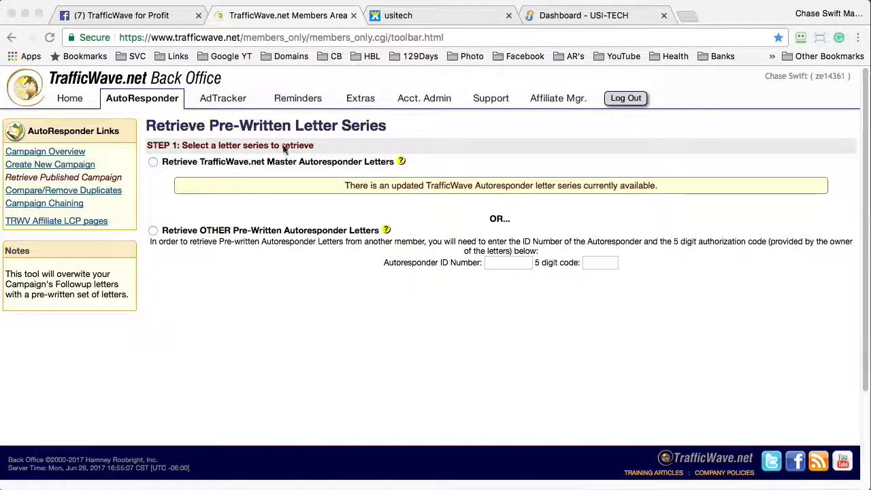
- Choose Retrieve OTHER Pre-Written Letters and enter the series ID copied from the group post
click(157, 210)
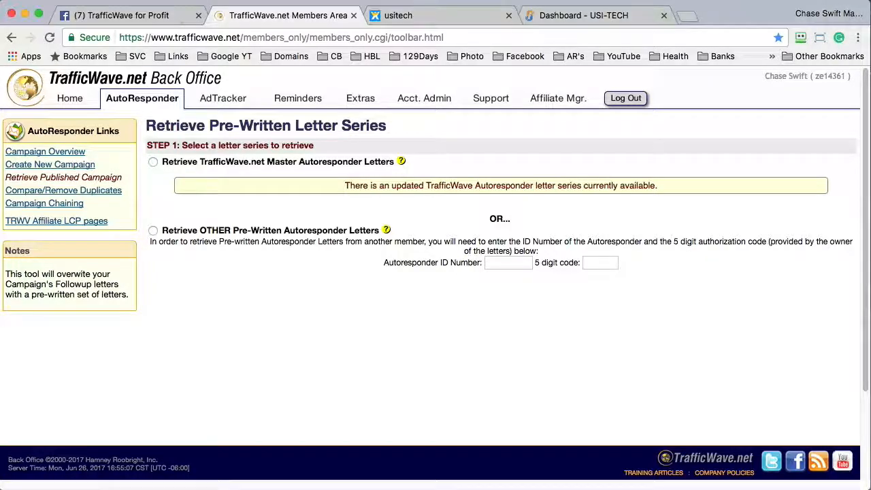
click(142, 23)
double_click(250, 259)
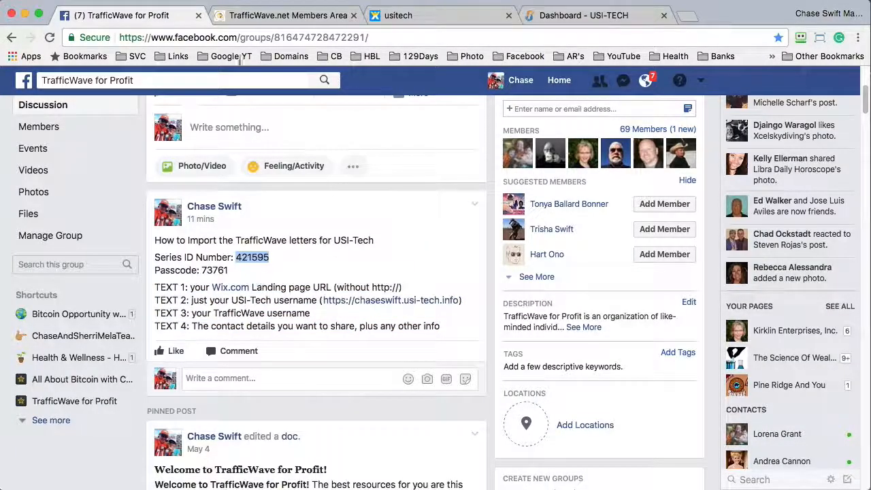
click(272, 15)
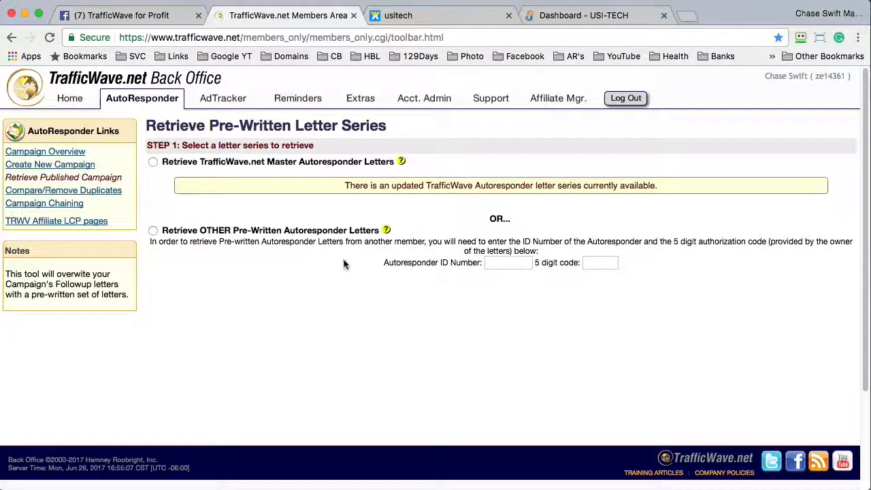
click(153, 231)
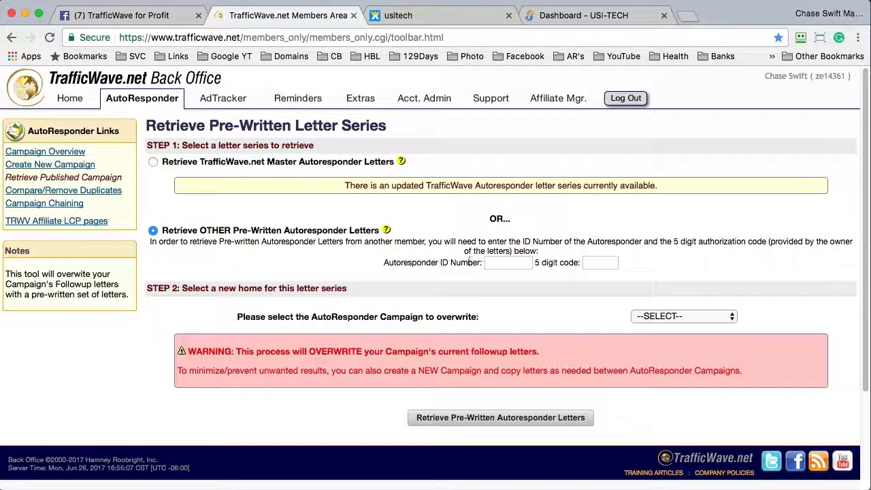
click(502, 265)
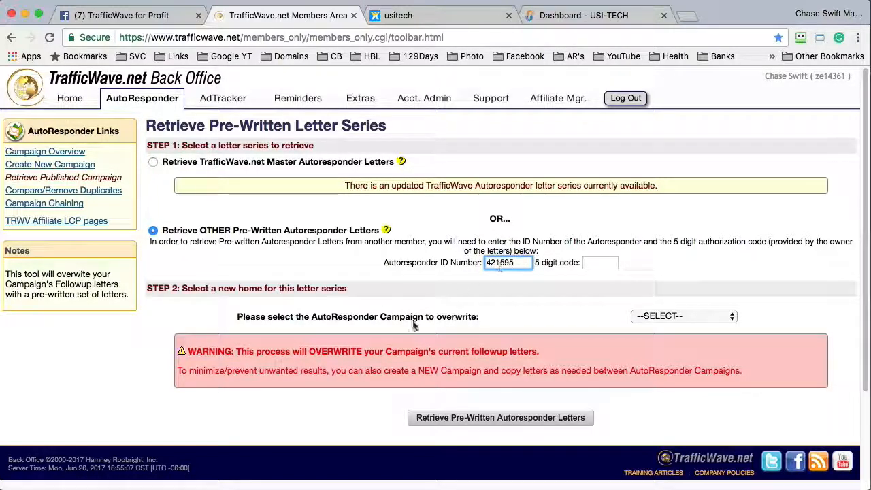
- Enter the passcode from the group post as the 5-digit authorization code
click(133, 15)
double_click(214, 270)
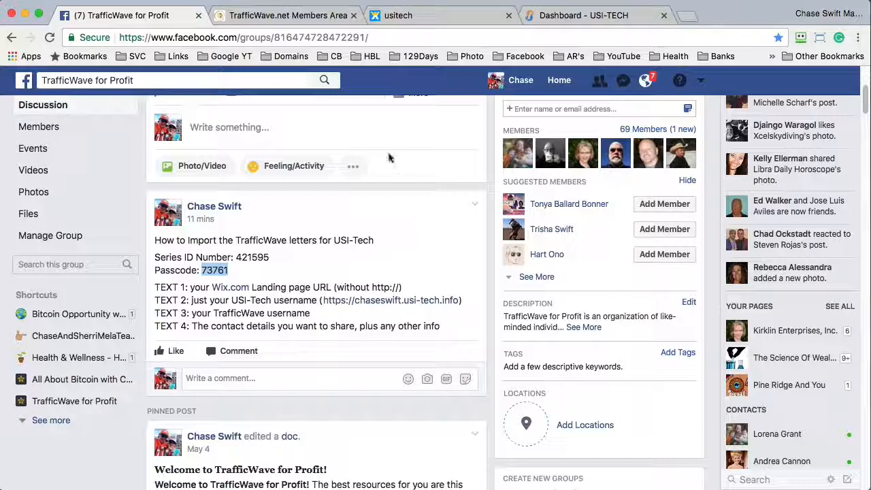
click(288, 15)
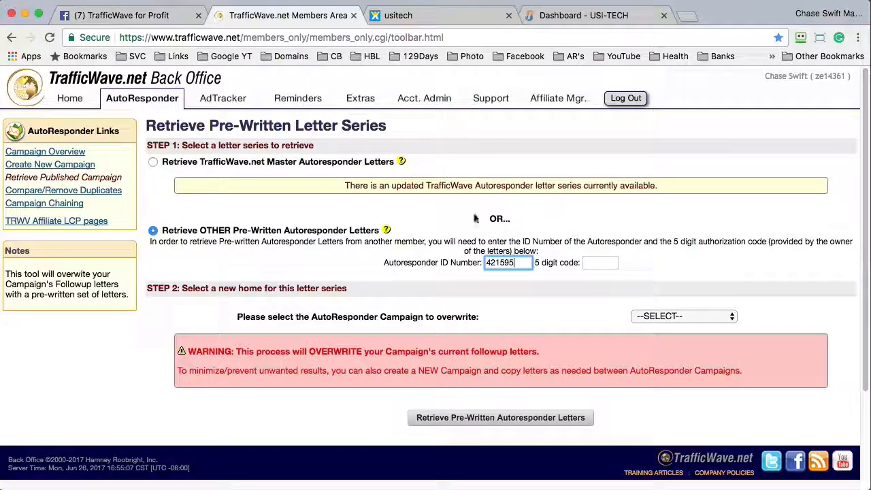
click(599, 259)
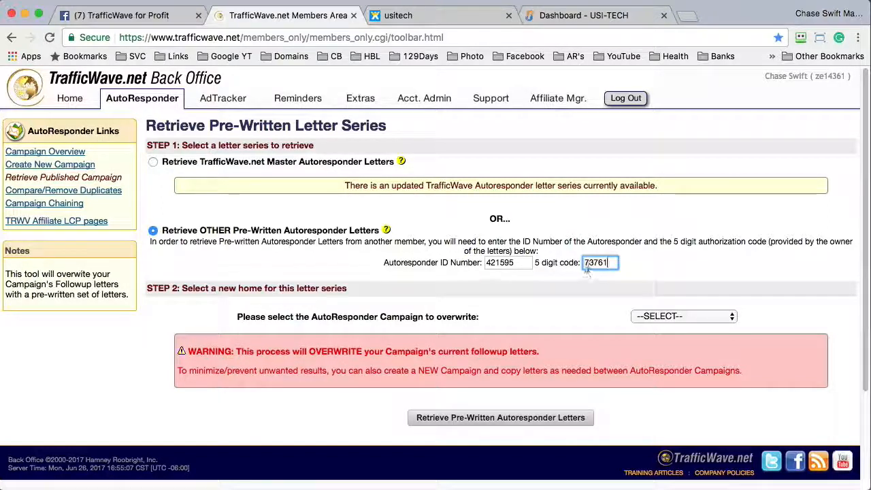
click(681, 316)
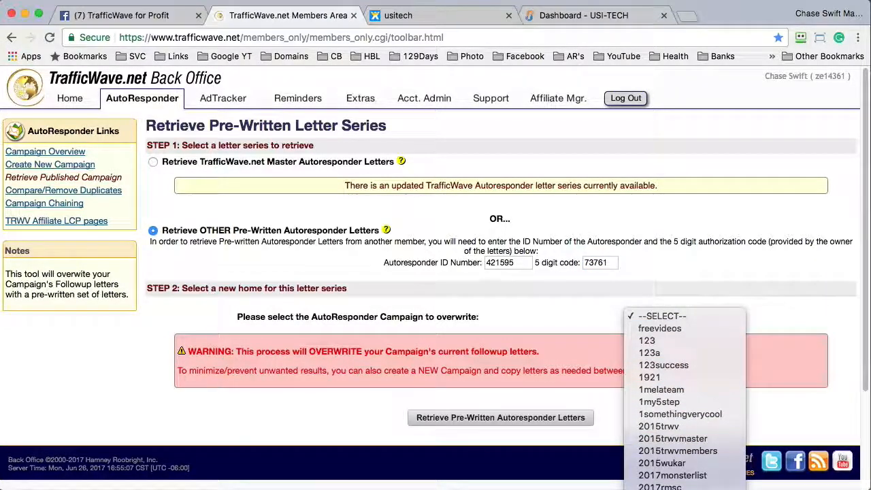
- Pick 456y78 in the 'AutoResponder Campaign to overwrite' dropdown
scroll(684, 313, down, 5)
scroll(684, 313, down, 15)
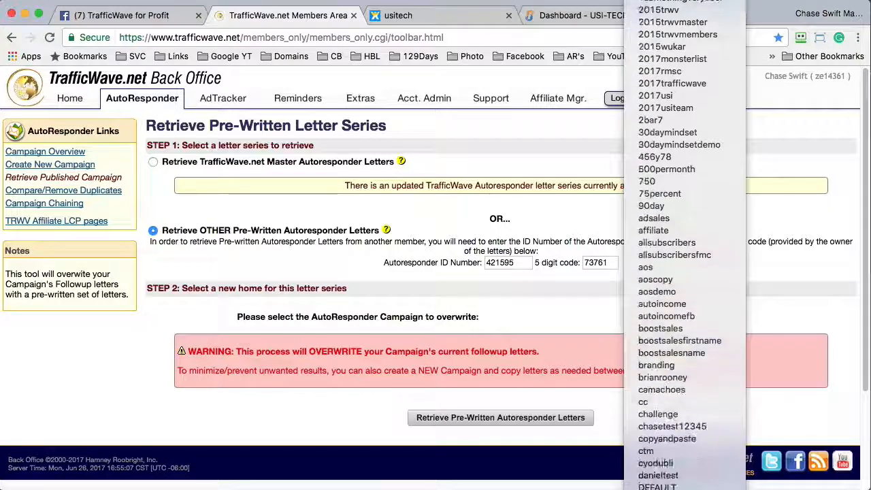
scroll(684, 313, down, 5)
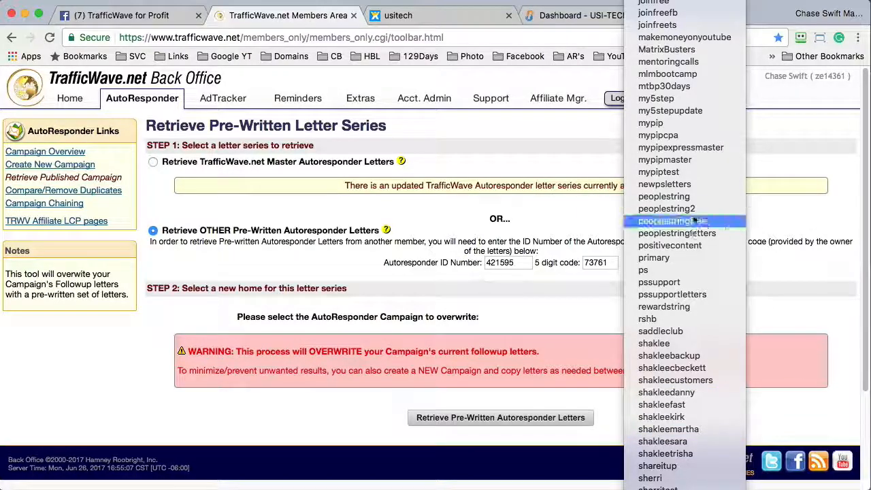
mouse_move(698, 2)
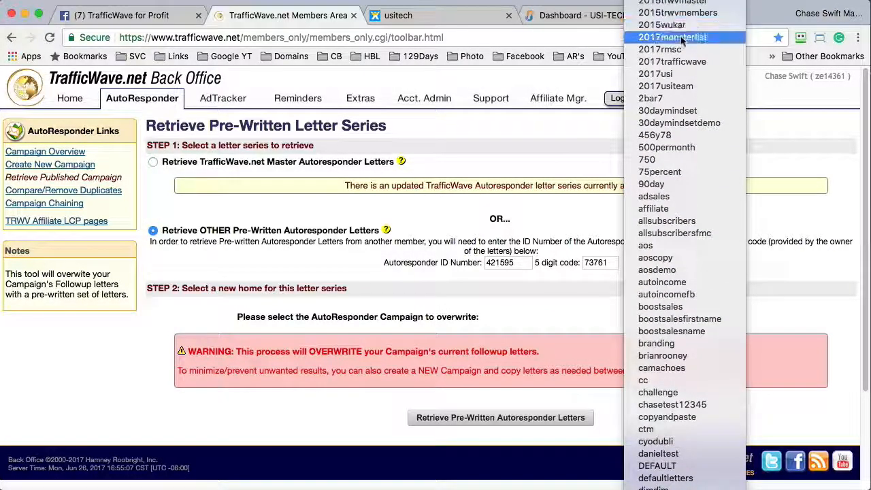
scroll(670, 26, up, 3)
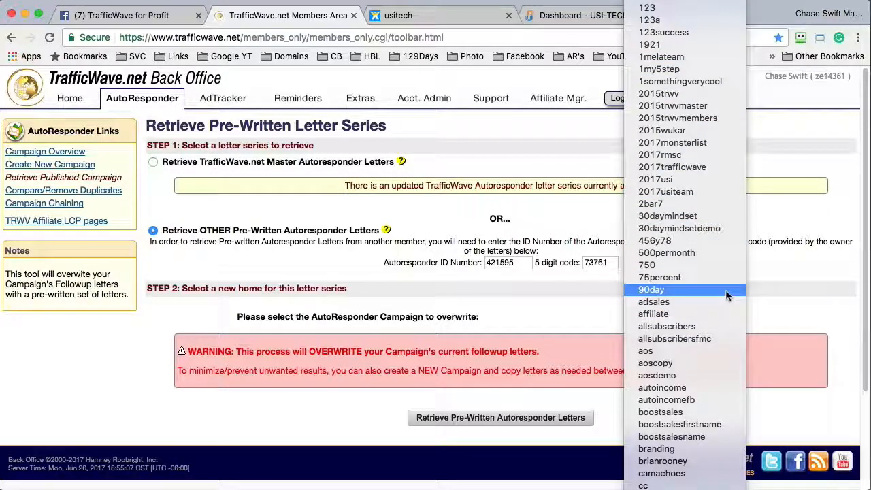
key(Escape)
key(4)
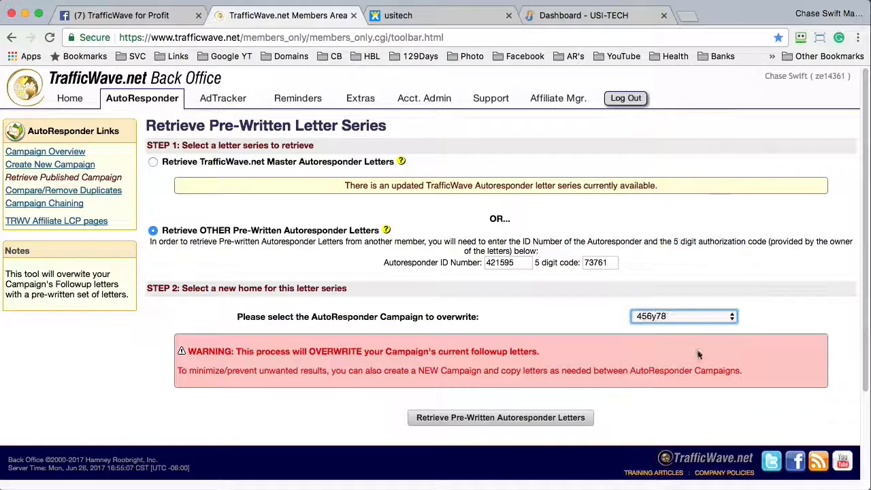
click(681, 317)
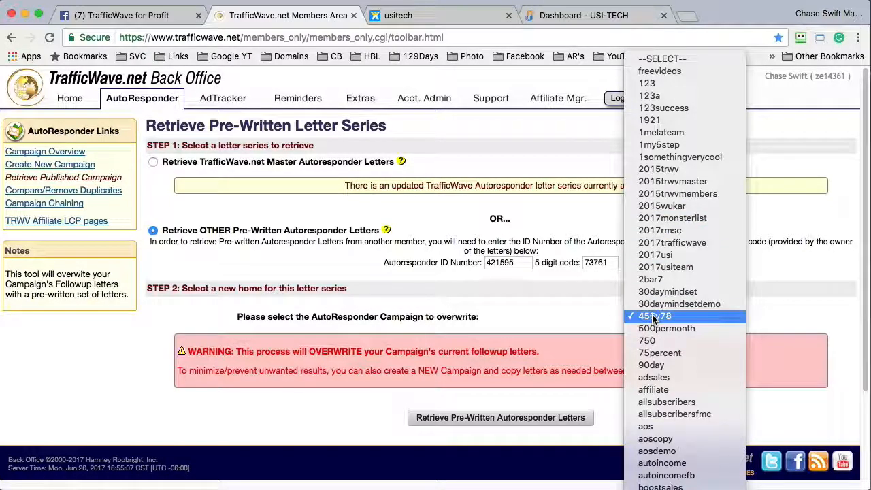
click(653, 317)
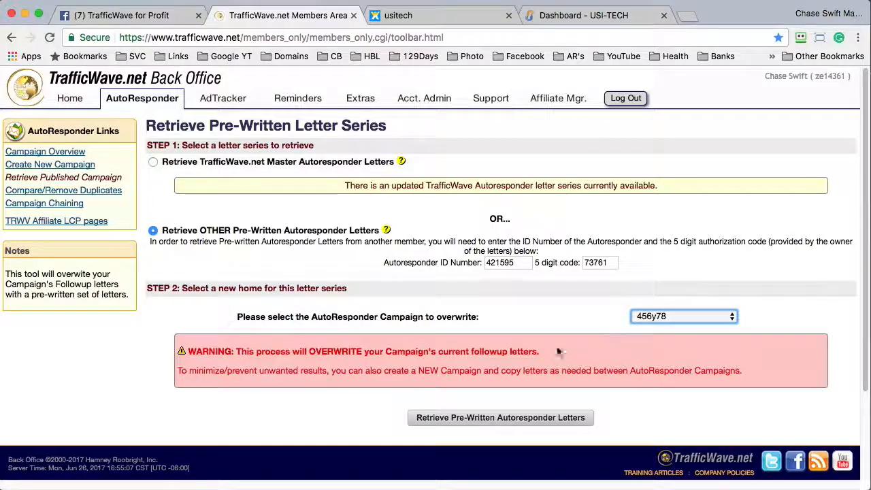
- Retrieve the letters into 456y78, confirm 16 letters and 1 template imported, then open its Campaign Profile
click(506, 418)
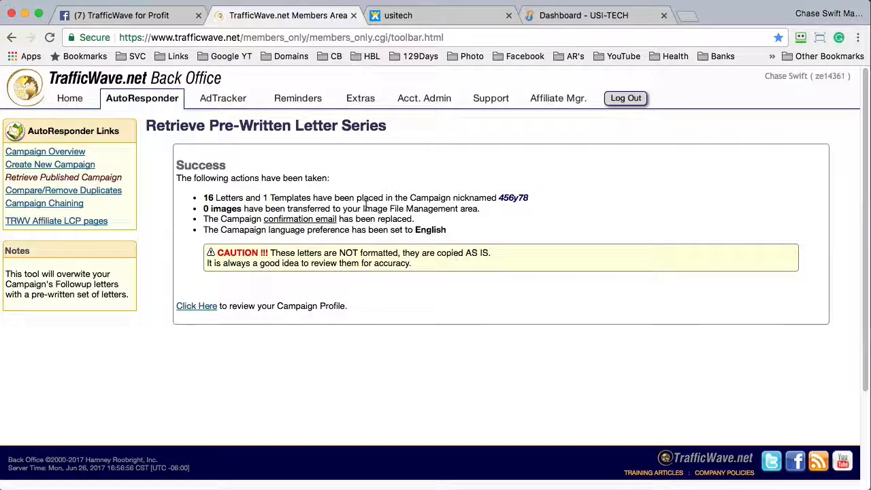
drag(204, 197, 311, 198)
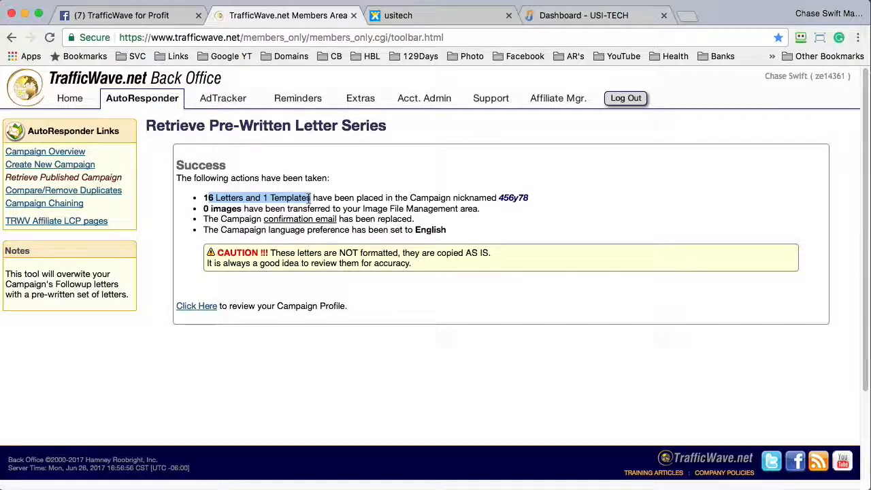
click(296, 199)
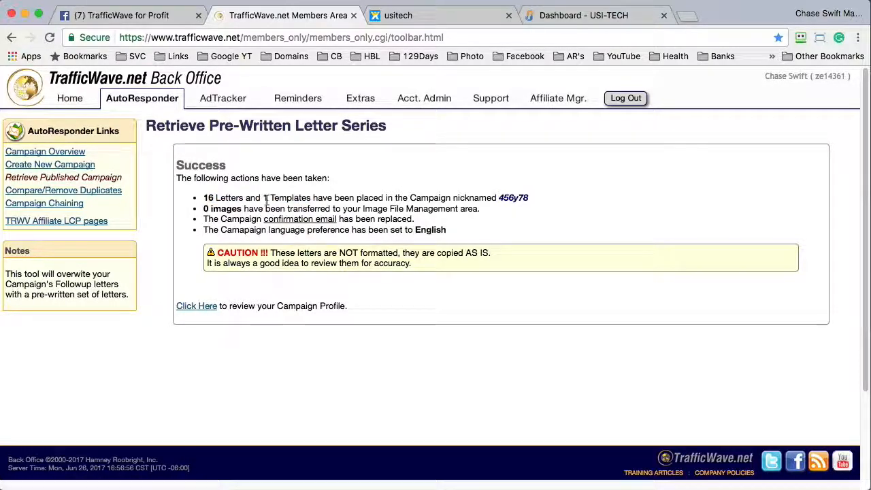
drag(202, 198, 310, 197)
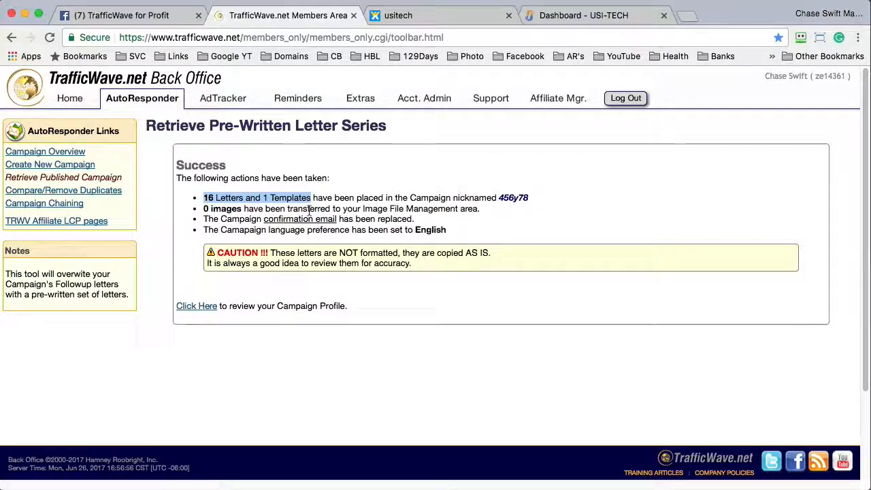
click(198, 307)
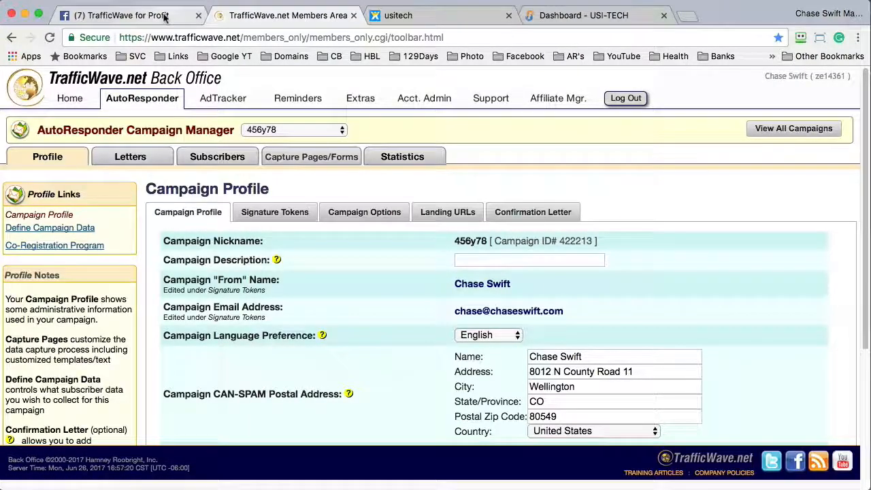
click(164, 17)
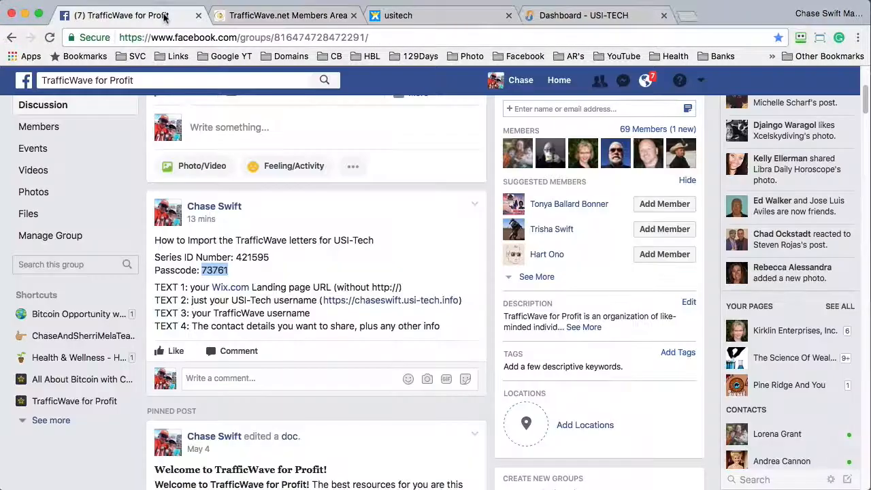
click(248, 279)
double_click(199, 287)
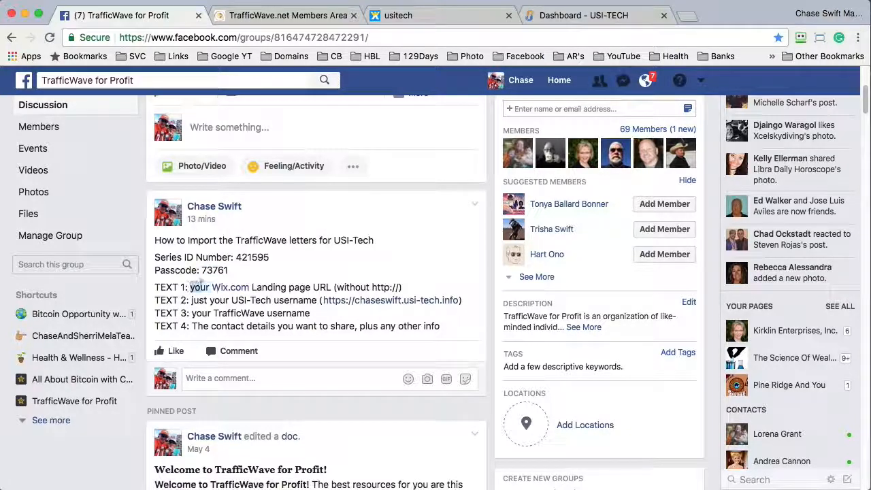
drag(198, 287, 402, 286)
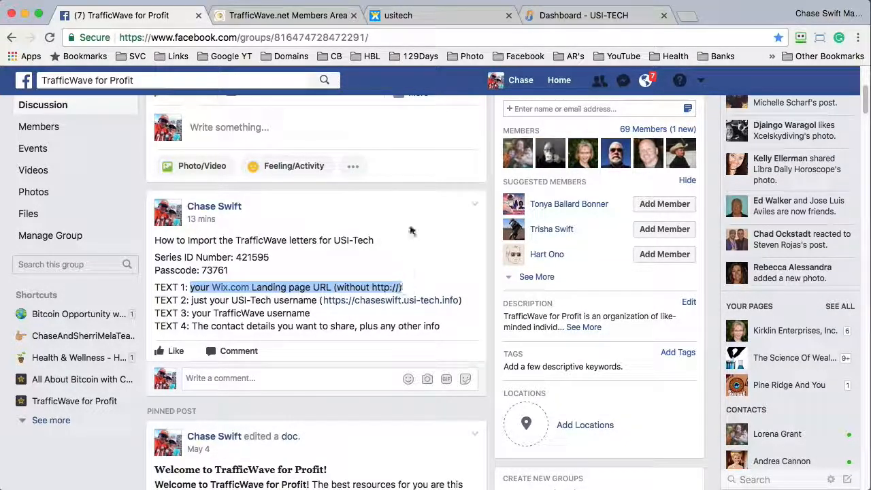
click(288, 16)
mouse_move(297, 117)
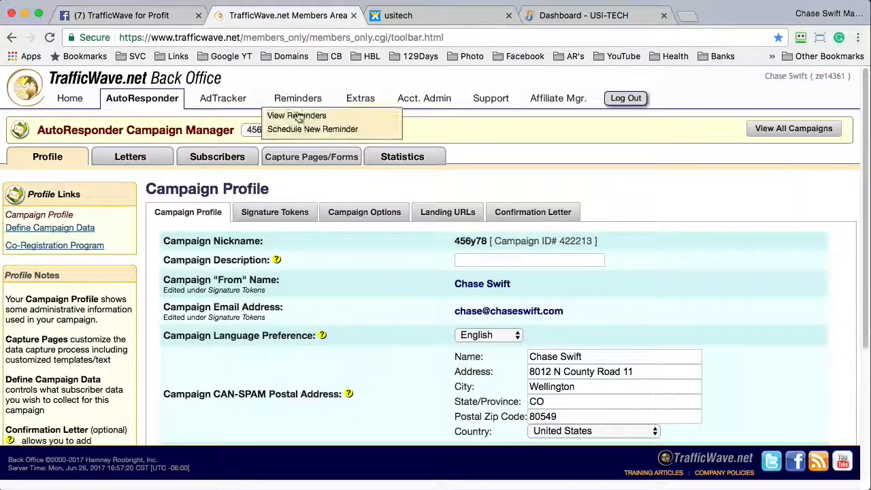
- Open the campaign's signature token settings and review the title and return e-mail fields
click(273, 213)
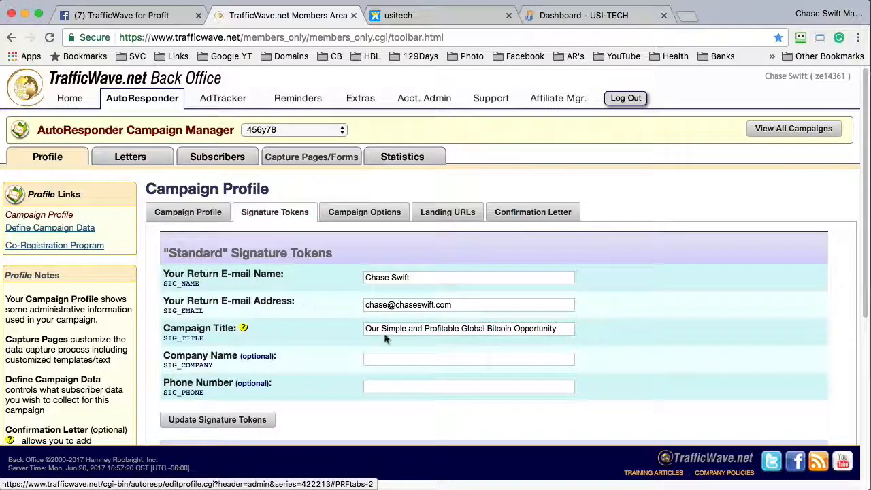
click(375, 328)
triple_click(376, 328)
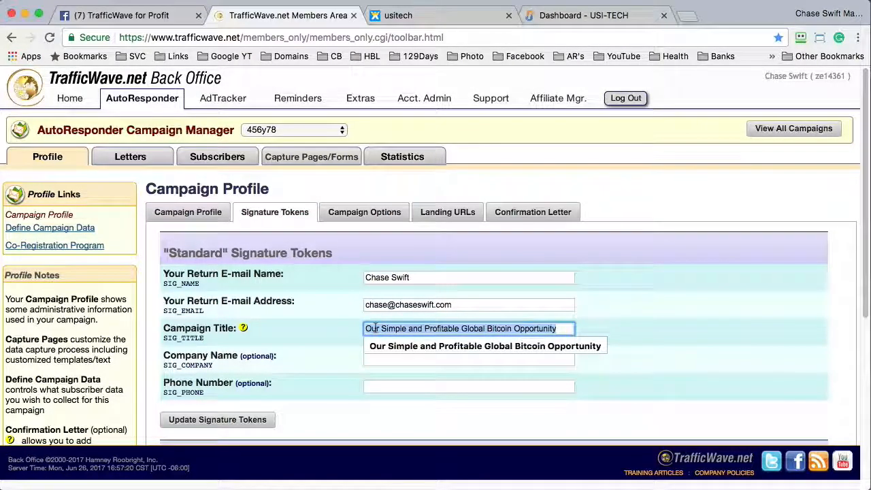
click(340, 332)
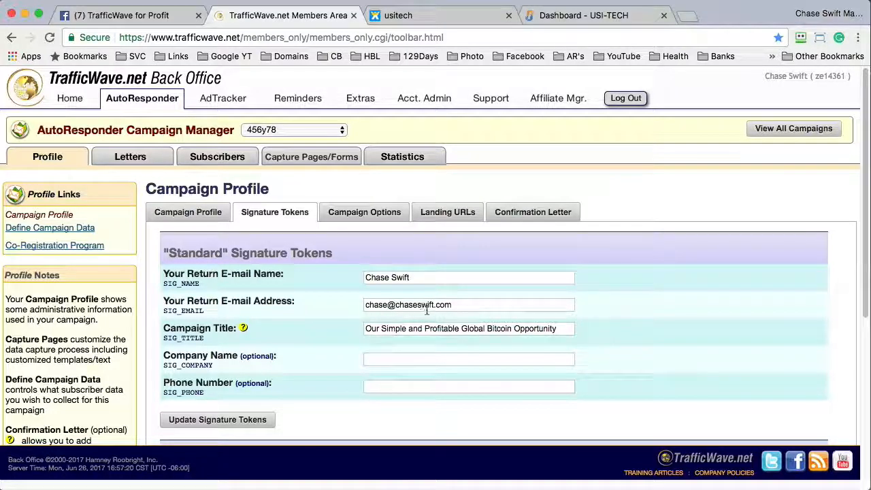
triple_click(456, 304)
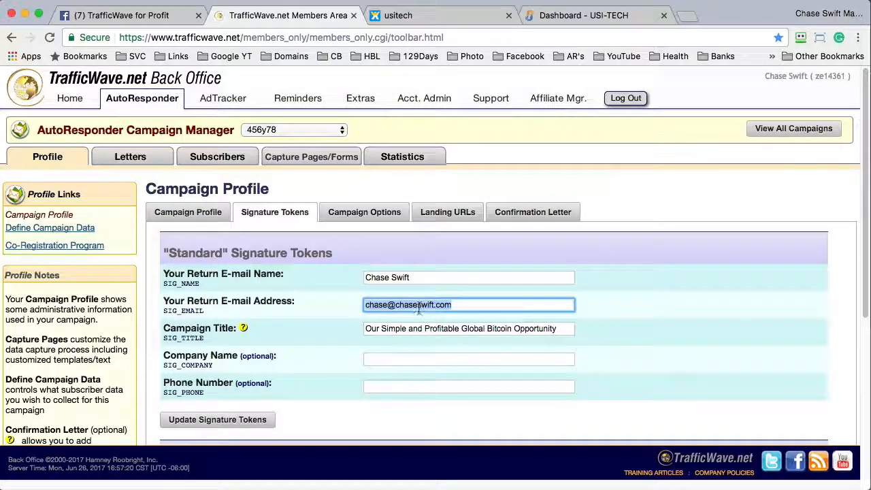
triple_click(417, 275)
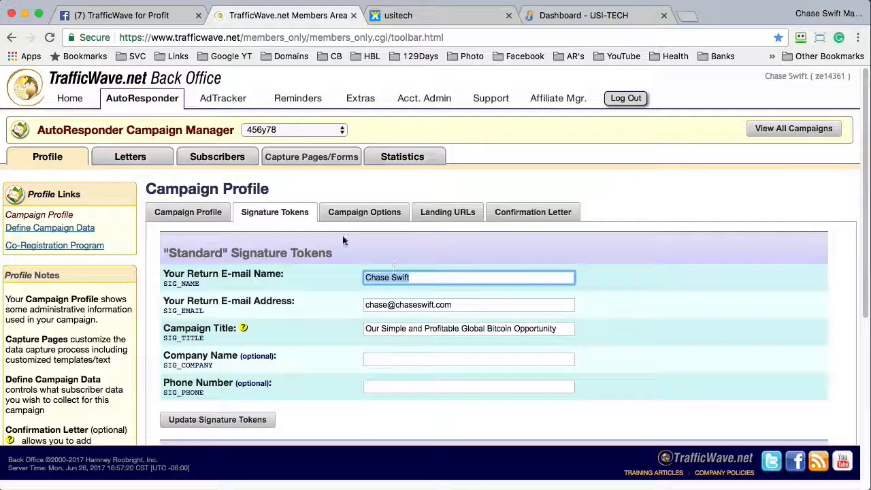
mouse_move(58, 158)
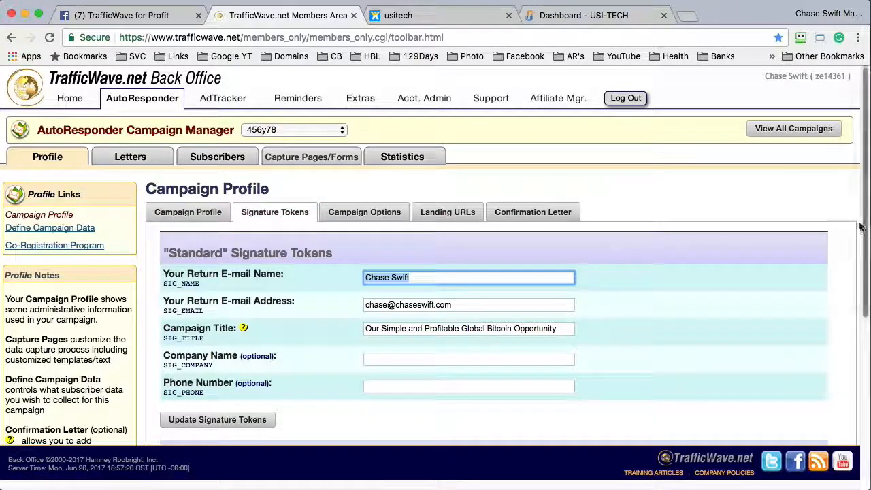
scroll(820, 416, down, 5)
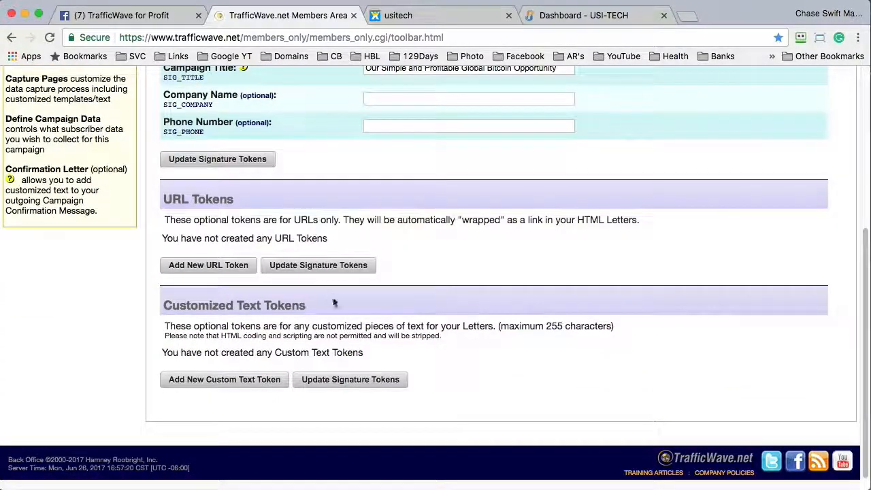
drag(164, 305, 308, 306)
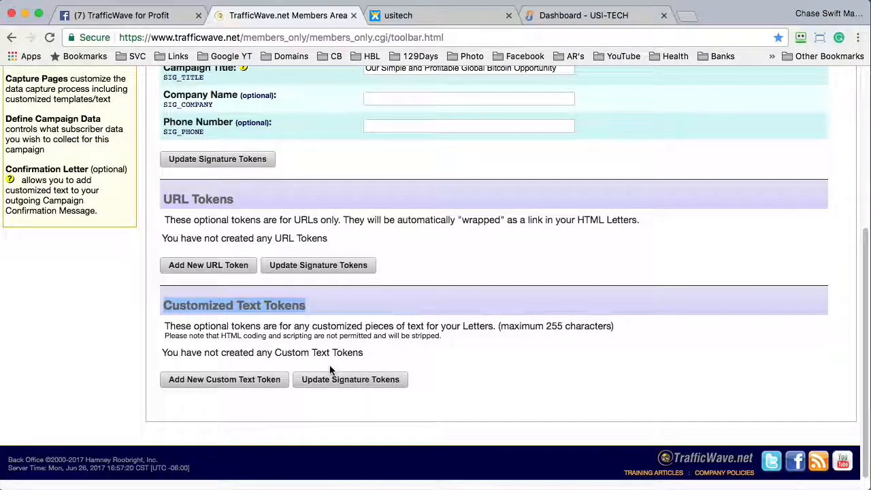
- Add four custom text token fields, TEXT 1 through TEXT 4
click(232, 380)
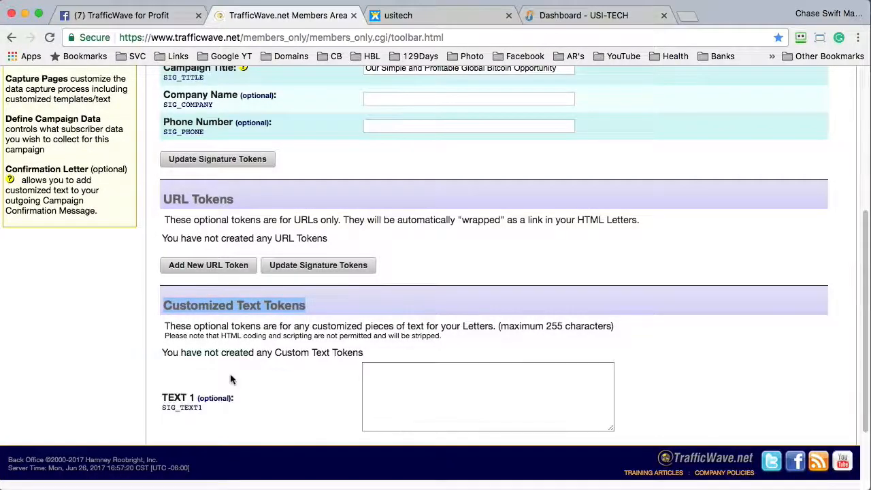
scroll(859, 261, down, 3)
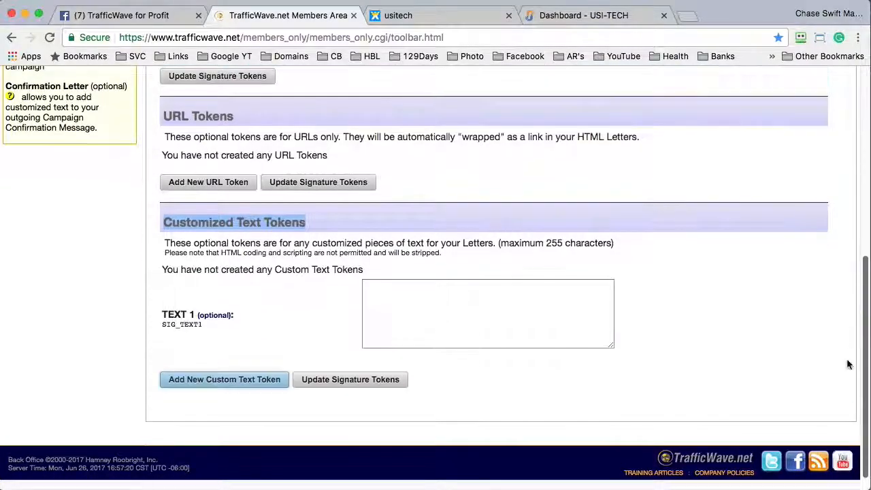
click(271, 380)
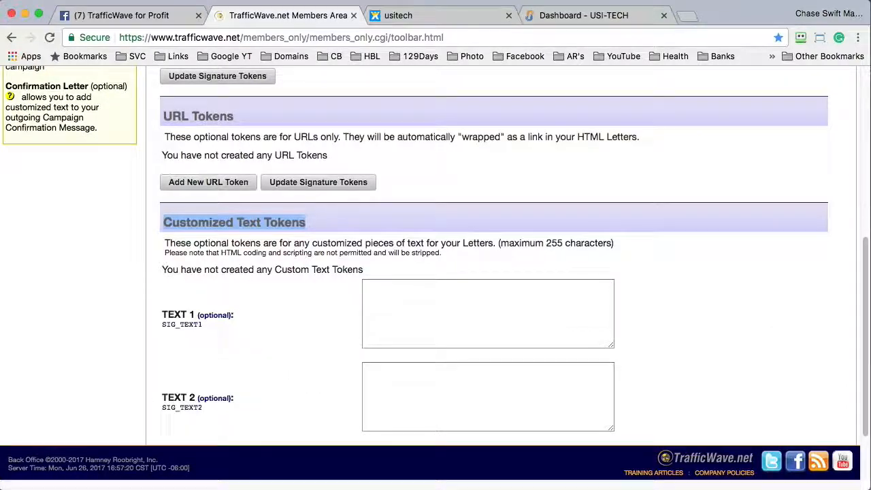
scroll(864, 301, down, 3)
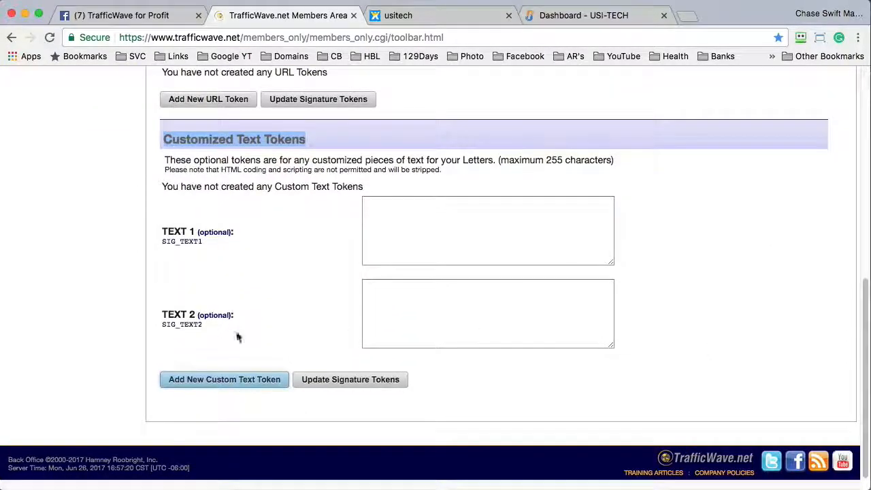
click(220, 379)
scroll(859, 321, down, 3)
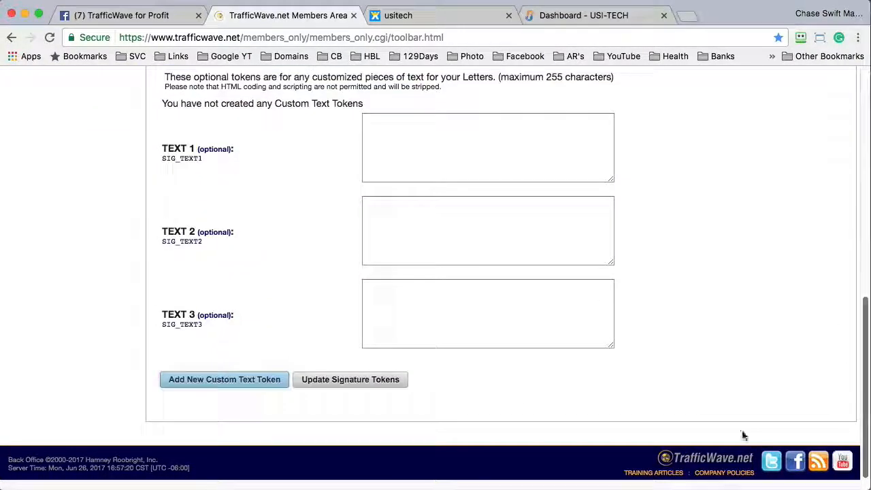
click(245, 380)
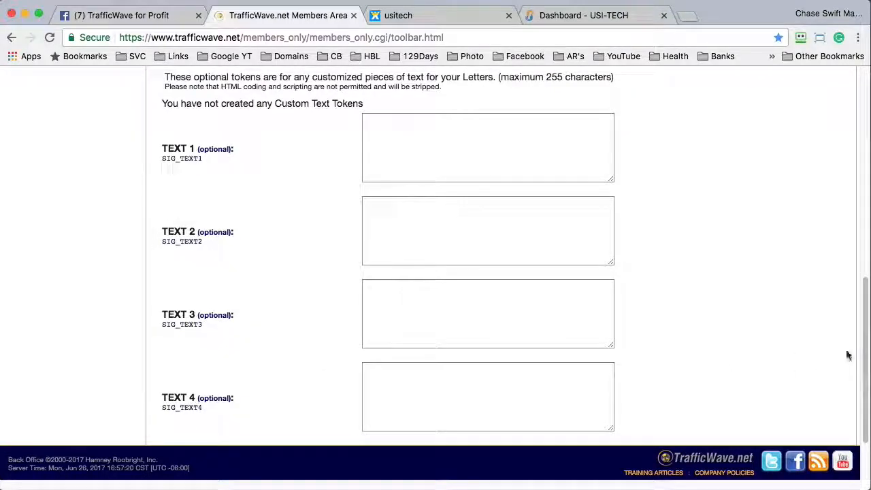
scroll(850, 431, down, 3)
- Scroll back up and bring up the usitech landing page
scroll(798, 329, up, 5)
scroll(789, 319, up, 2)
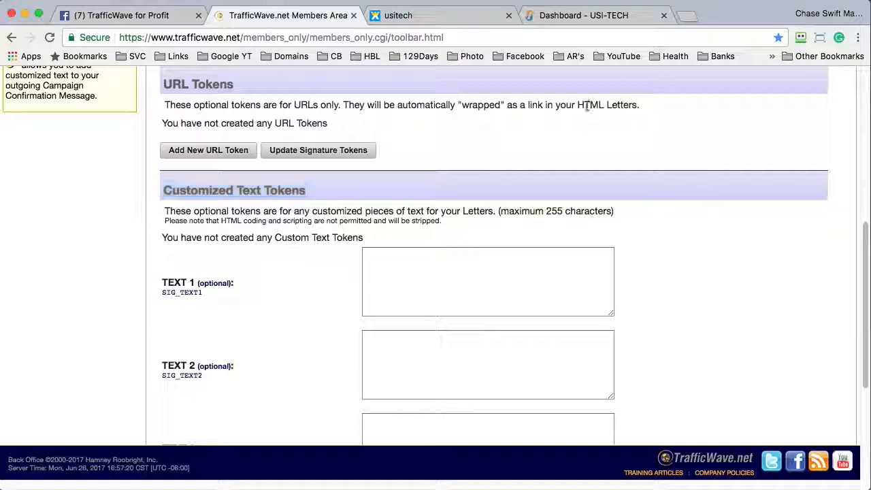
click(419, 16)
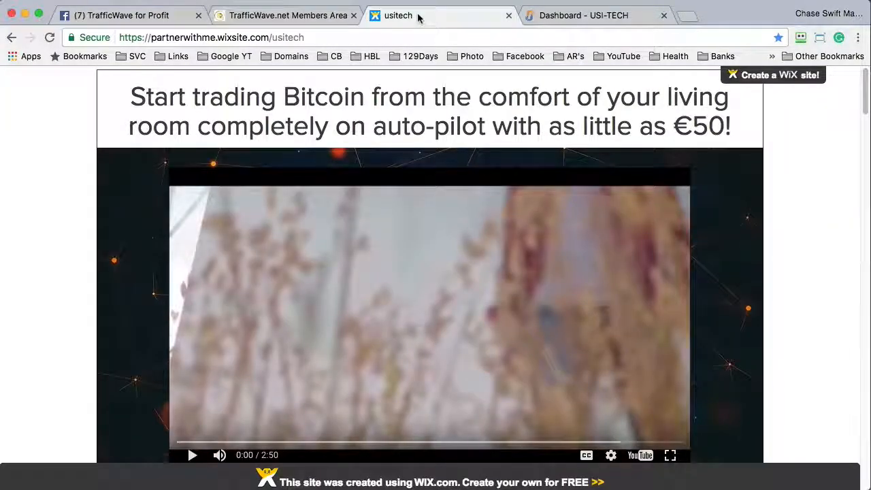
- Look over the usitech landing page and select its web address in the address bar
click(211, 39)
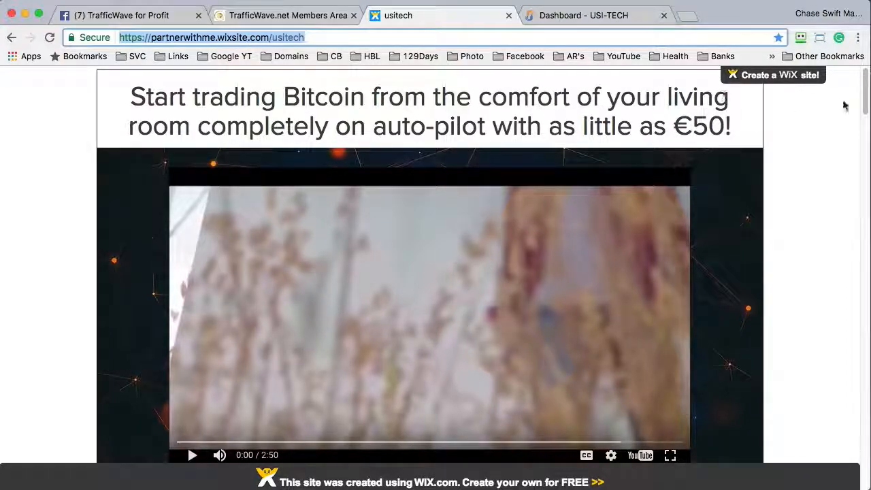
drag(857, 90, 826, 150)
scroll(827, 150, down, 10)
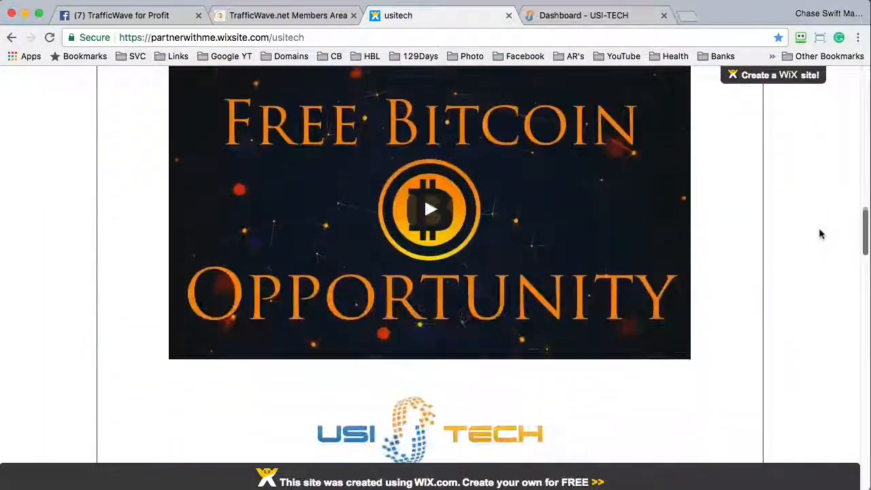
scroll(819, 235, down, 15)
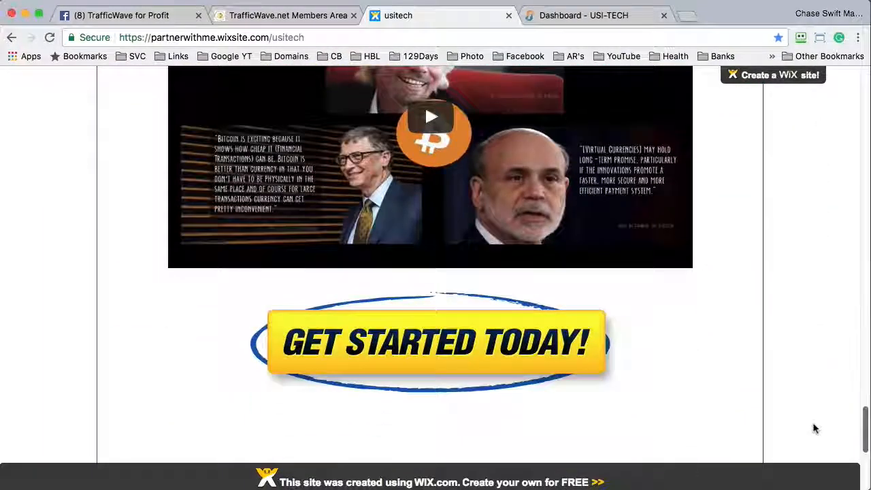
scroll(815, 437, up, 15)
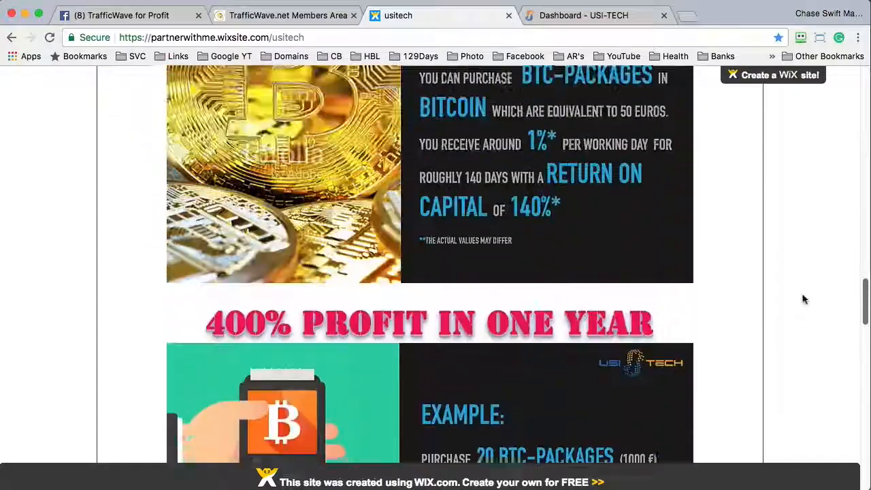
scroll(817, 231, up, 20)
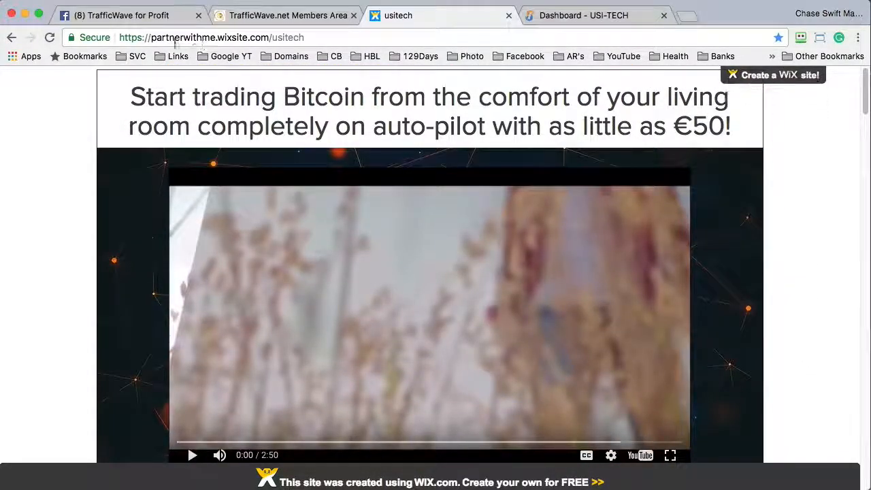
click(204, 38)
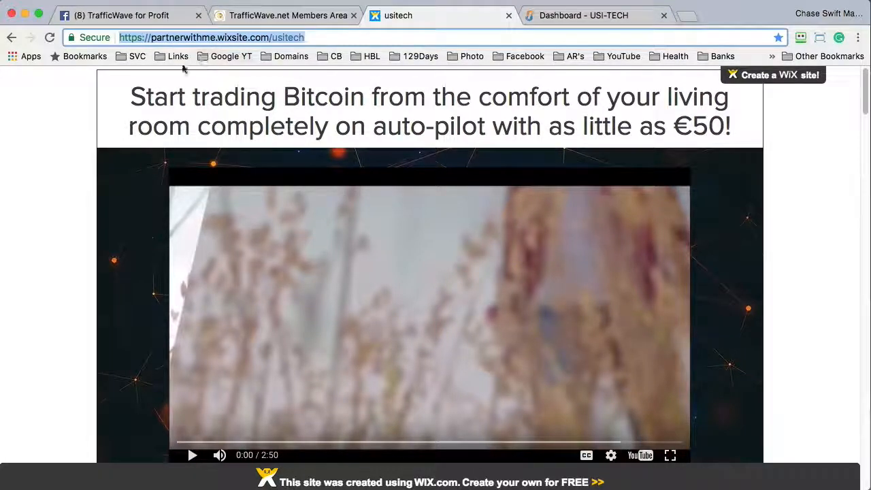
click(78, 89)
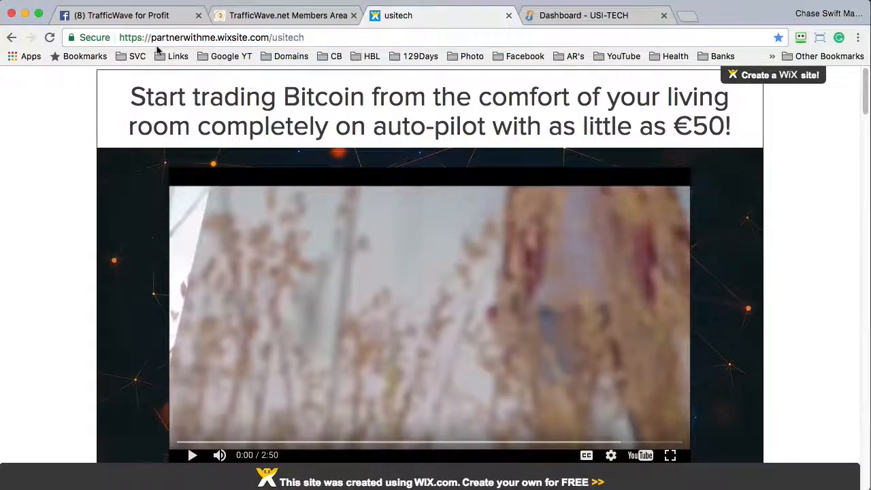
click(194, 39)
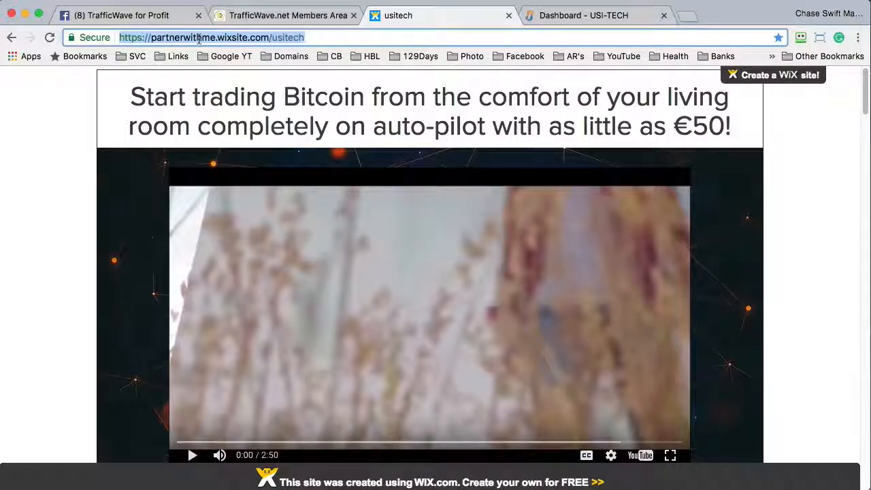
click(52, 101)
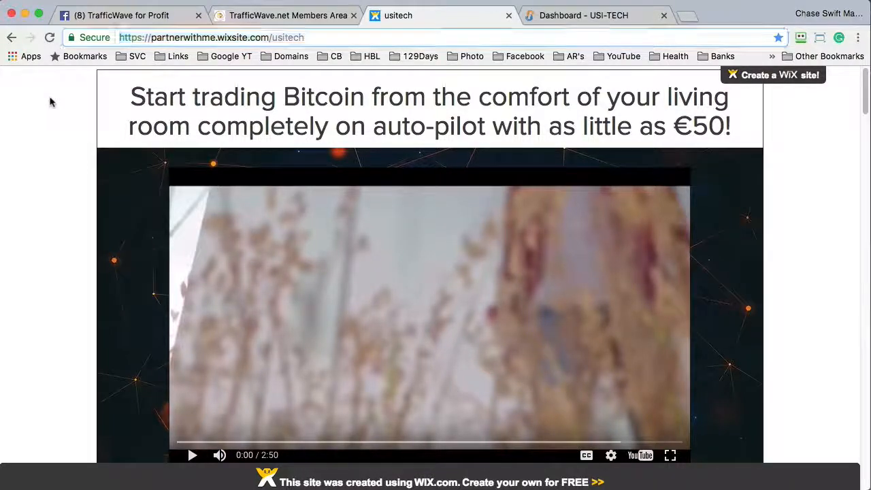
click(187, 38)
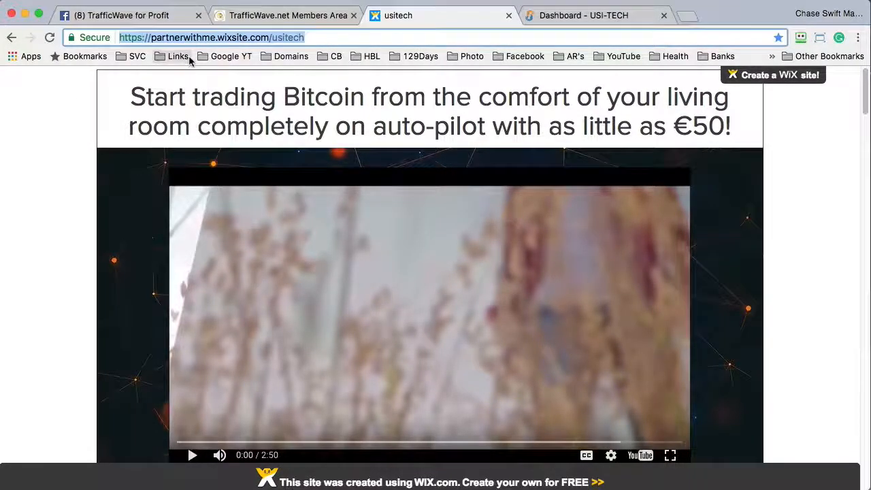
click(52, 117)
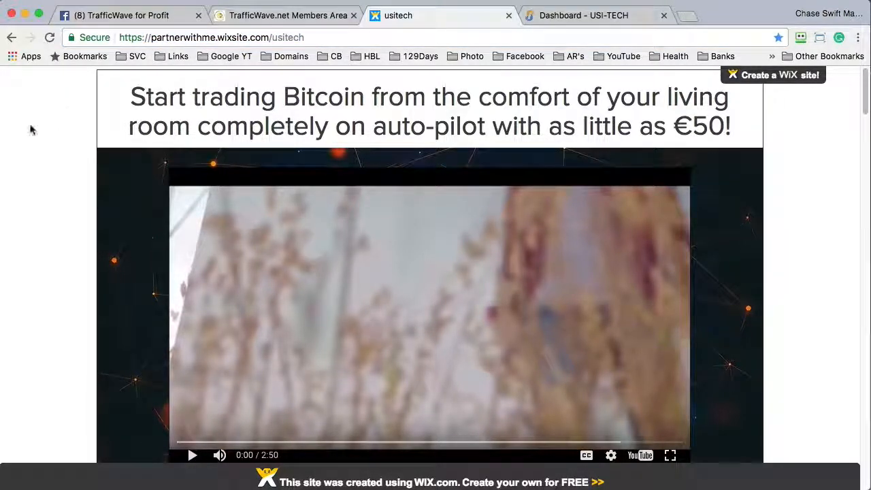
- Copy the landing page's web address and return to the TrafficWave tokens page
click(200, 39)
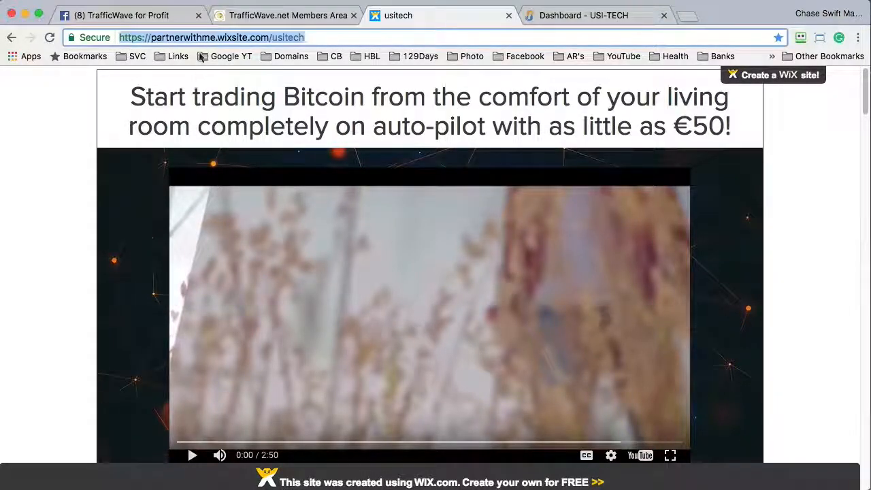
right_click(194, 41)
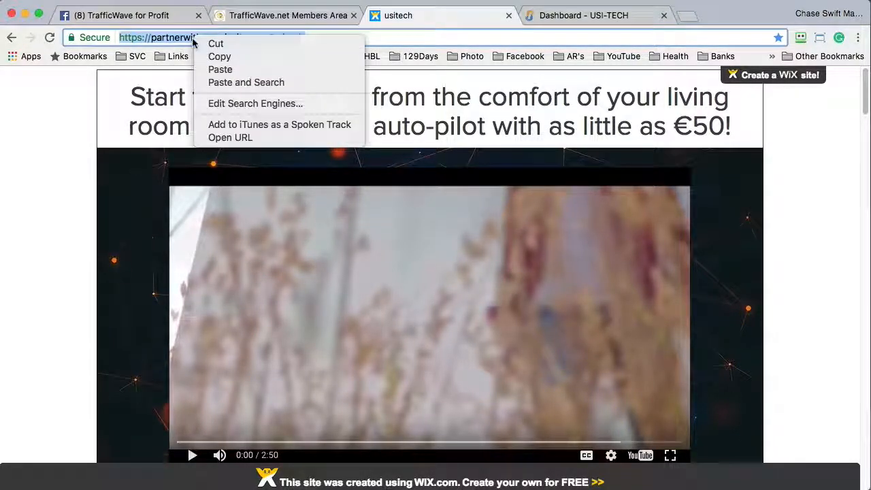
click(207, 57)
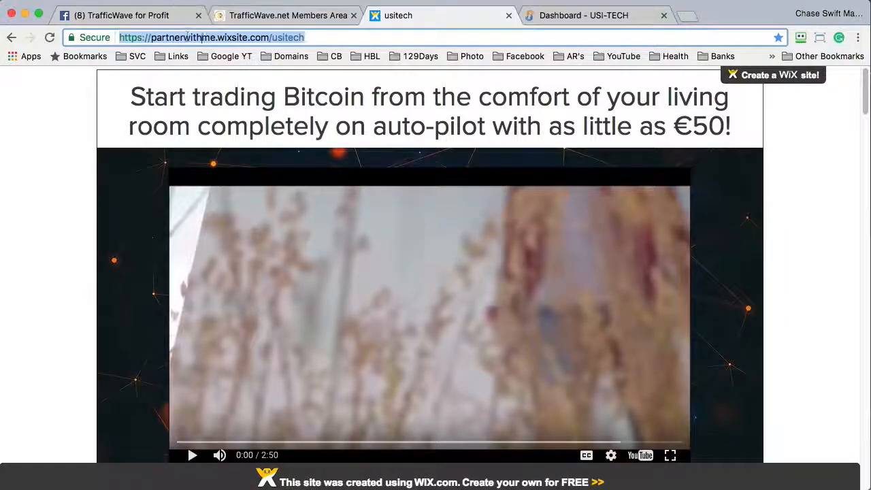
click(276, 17)
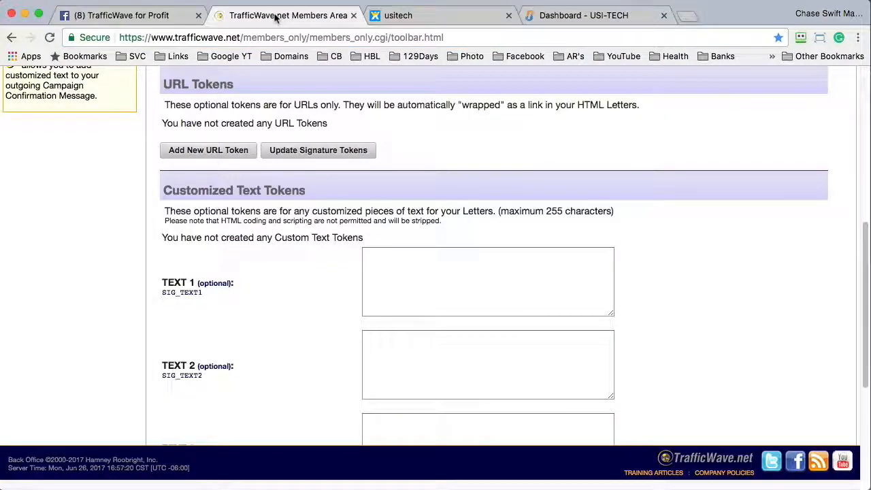
- After checking the Facebook instructions, paste the copied usitech address into TEXT 1
click(163, 19)
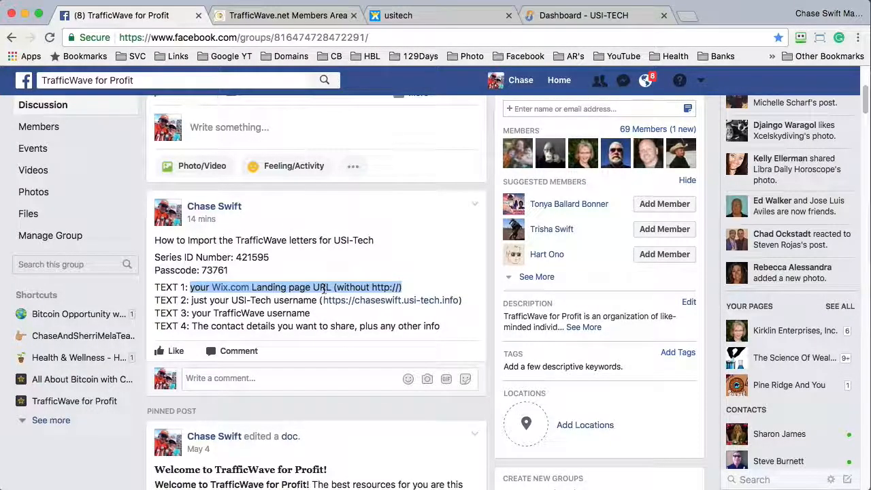
click(288, 15)
click(379, 270)
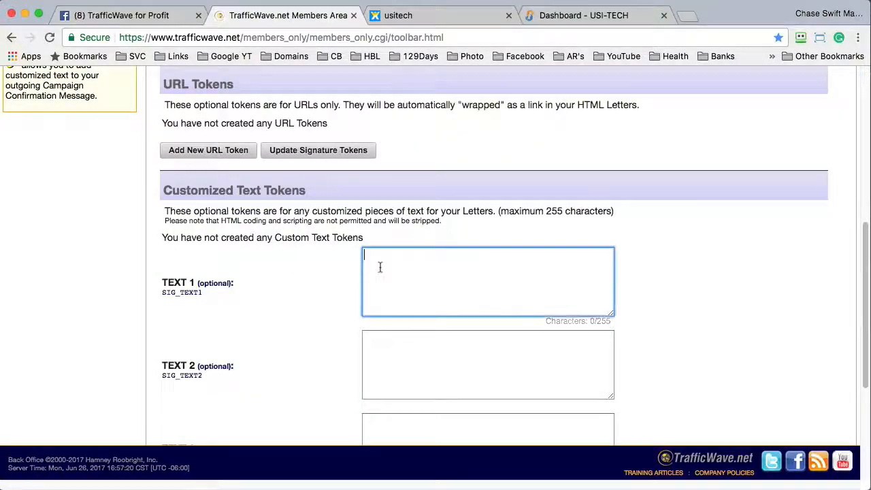
right_click(379, 257)
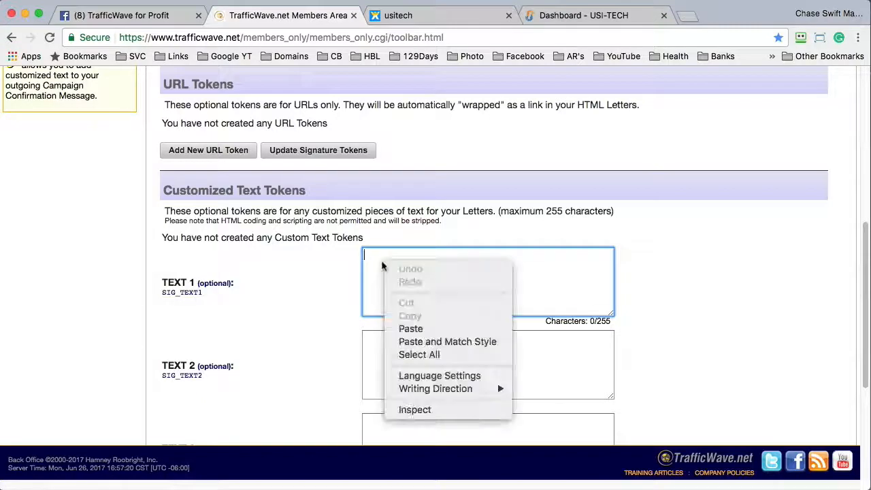
click(419, 329)
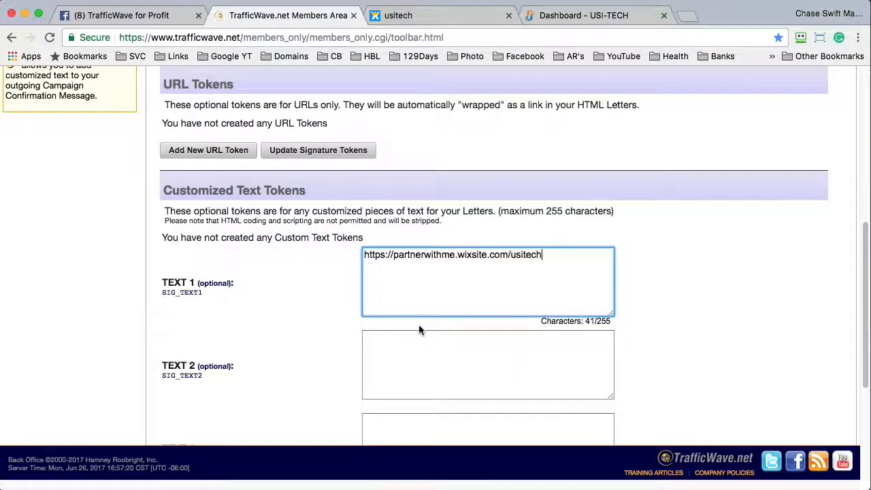
drag(393, 256, 389, 241)
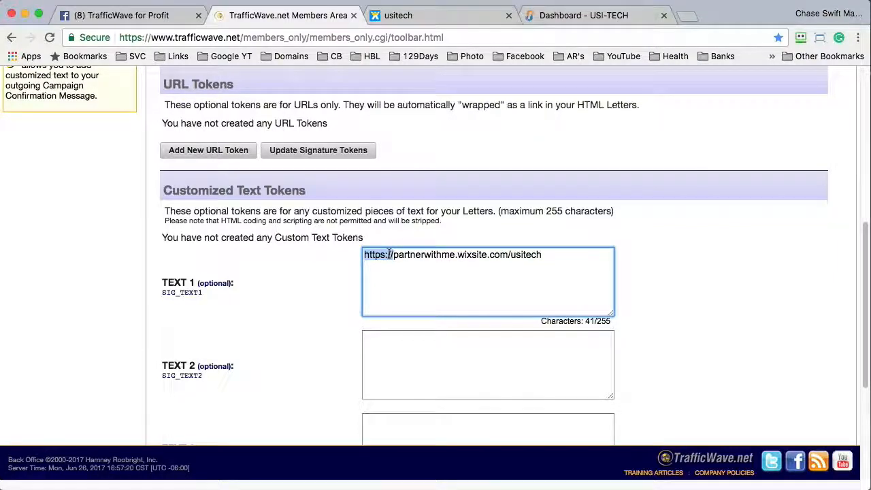
key(BackSpace)
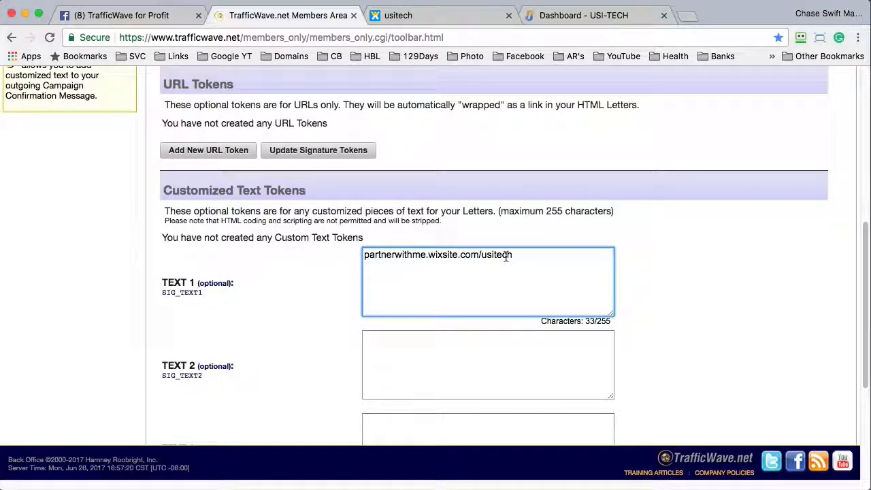
drag(522, 256, 501, 241)
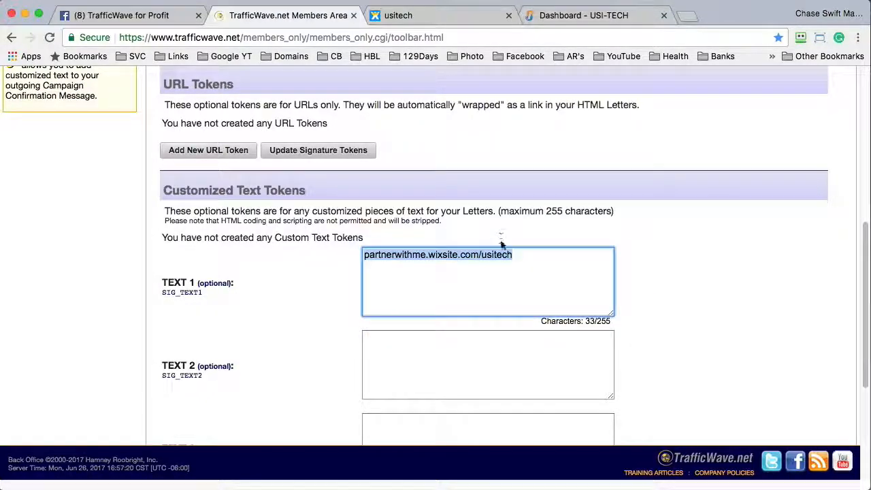
click(485, 254)
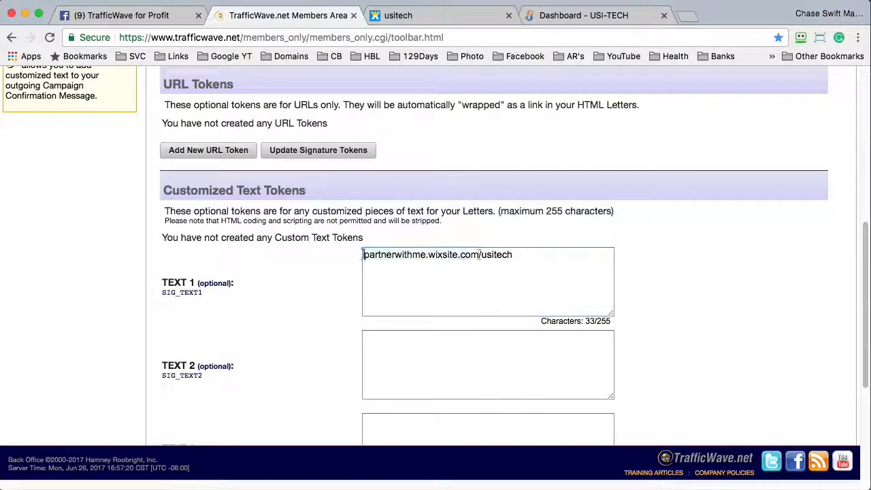
drag(362, 255, 530, 256)
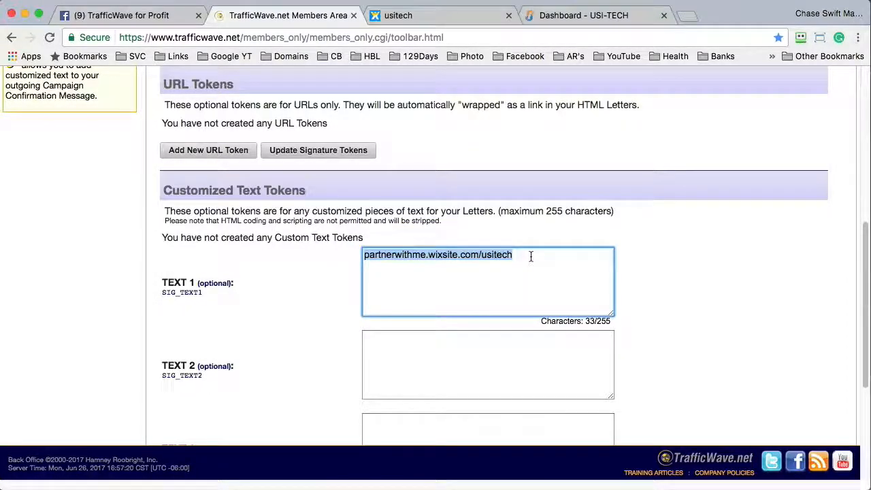
click(222, 334)
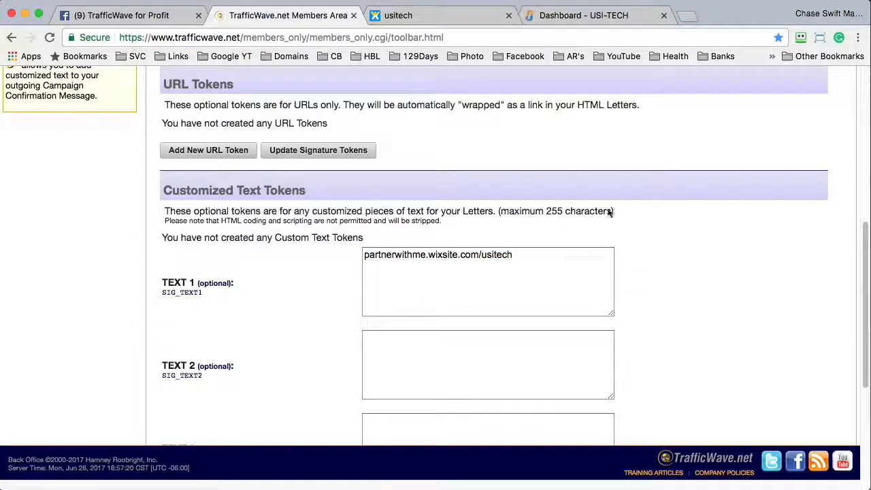
click(154, 15)
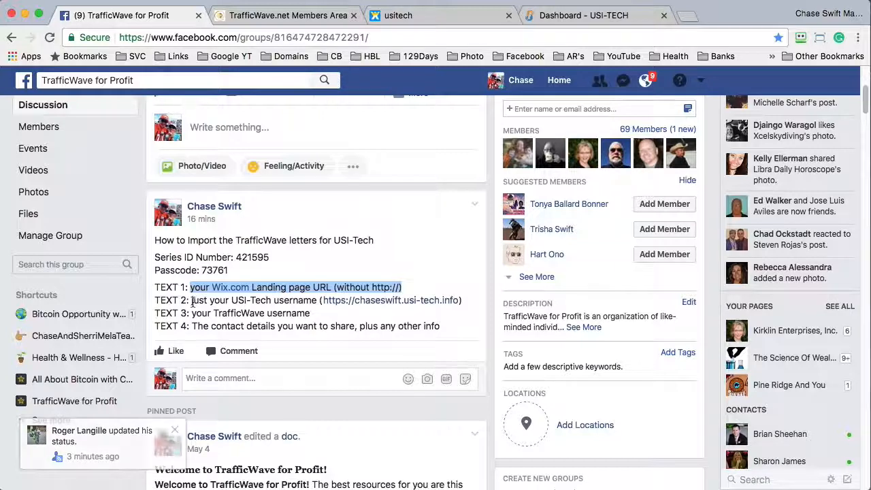
- Read the post's TEXT 2 line about the USI-Tech username, then switch to the USI-Tech dashboard
drag(192, 300, 315, 300)
click(330, 310)
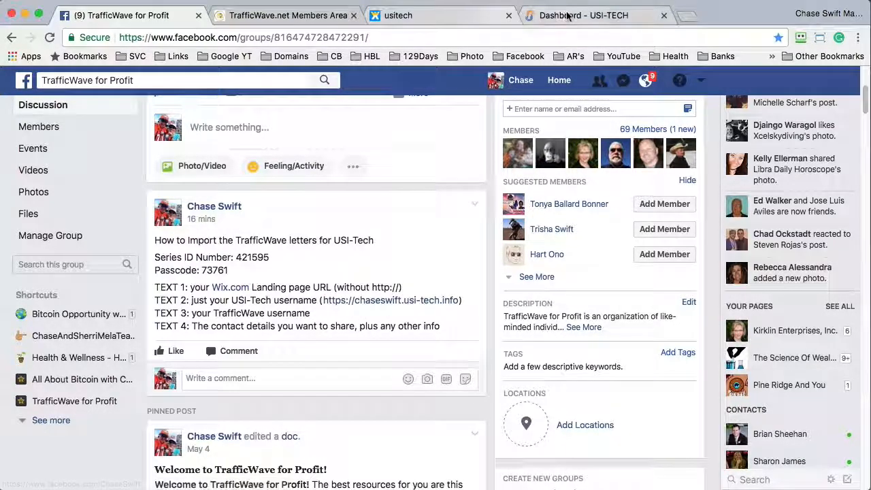
click(568, 17)
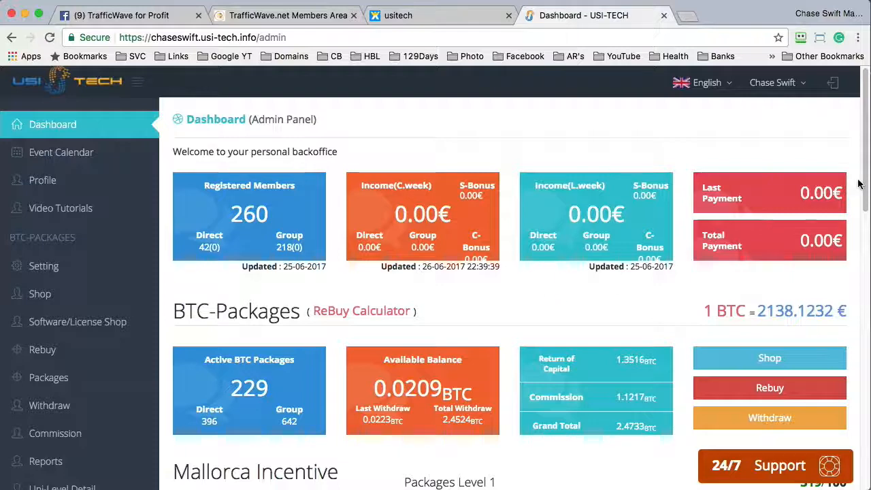
- Copy the promotion subdomain from the Advertisment Link change form and paste it into TEXT 2
scroll(862, 181, down, 7)
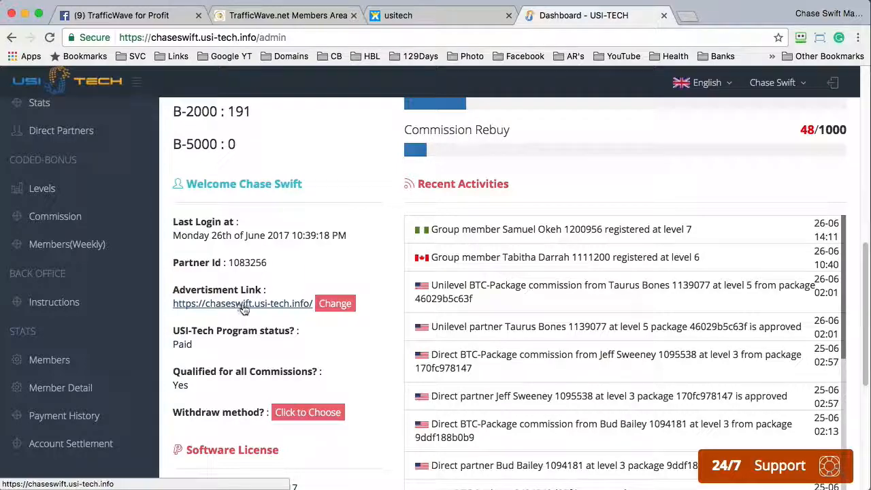
click(343, 308)
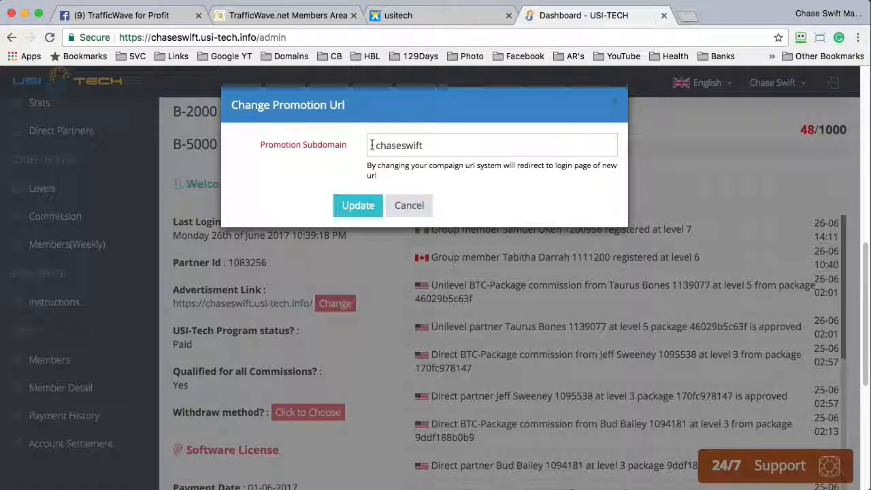
drag(371, 146, 441, 144)
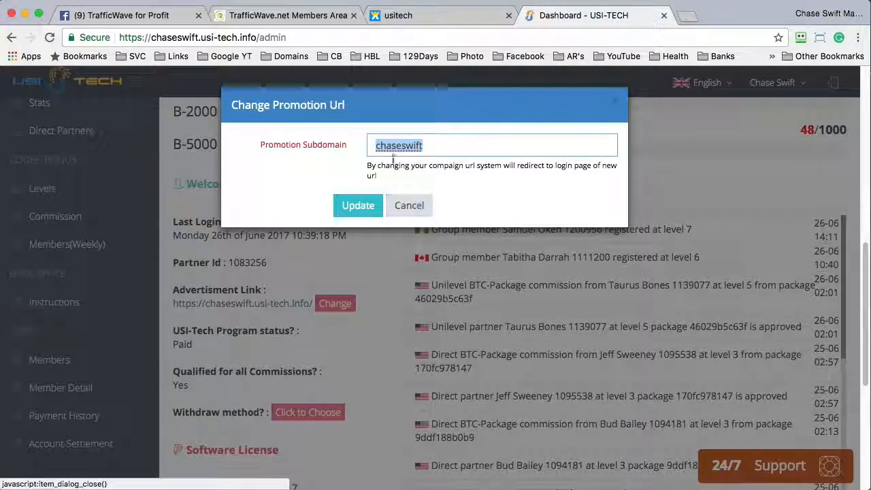
click(401, 202)
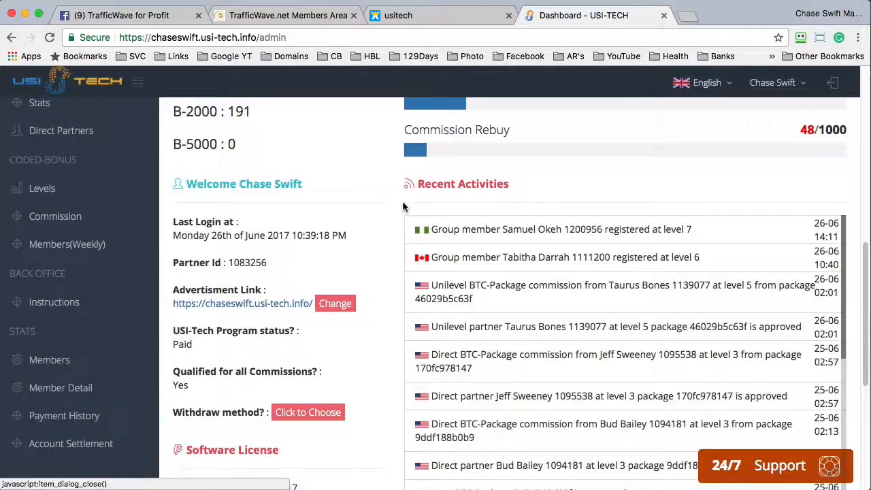
click(257, 16)
click(412, 347)
key(ctrl+v)
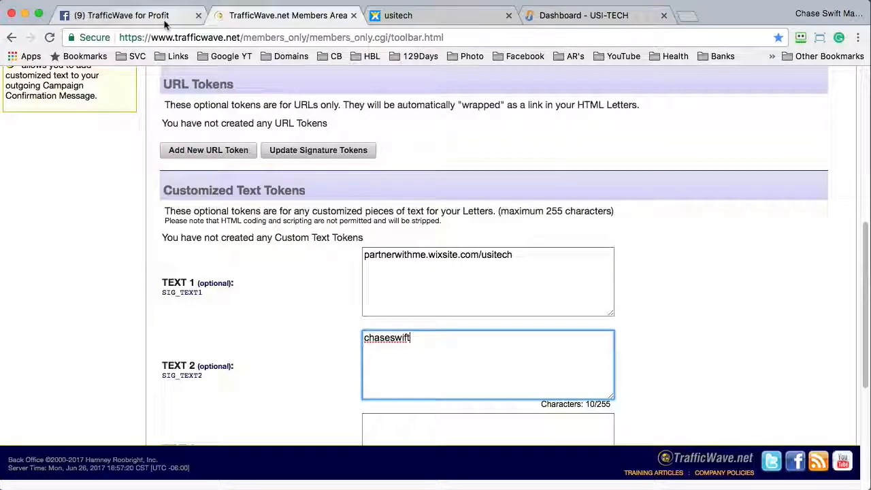
click(190, 12)
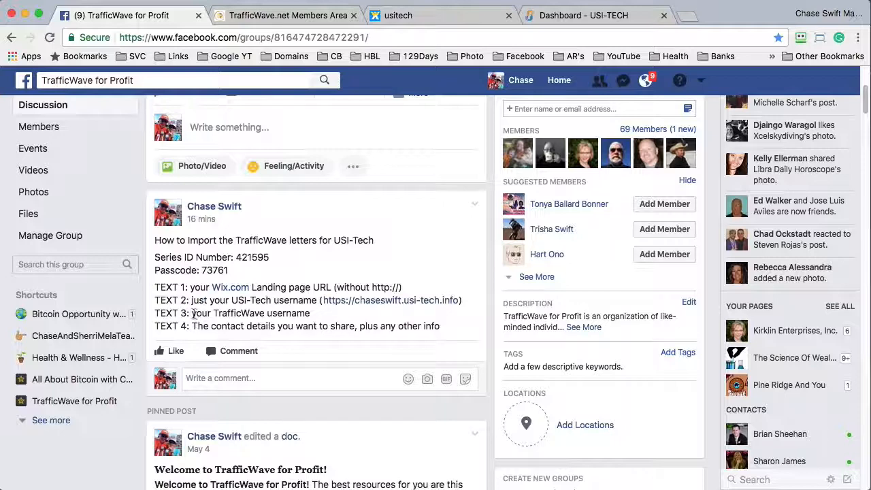
drag(193, 313, 317, 313)
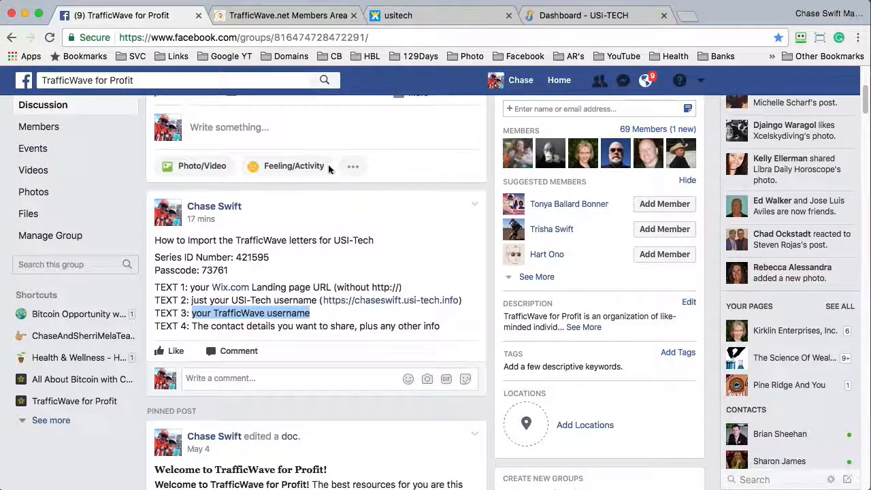
click(293, 15)
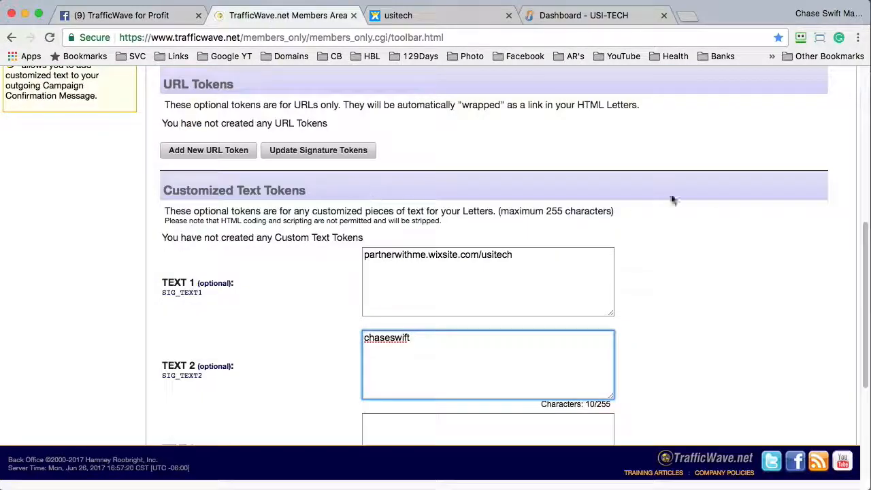
mouse_move(861, 236)
mouse_down()
mouse_move(831, 106)
mouse_move(847, 80)
mouse_move(860, 287)
mouse_up()
mouse_move(862, 291)
mouse_down()
mouse_move(860, 243)
mouse_move(856, 304)
mouse_move(835, 131)
mouse_move(782, 72)
mouse_move(780, 81)
mouse_move(790, 80)
mouse_up()
click(808, 81)
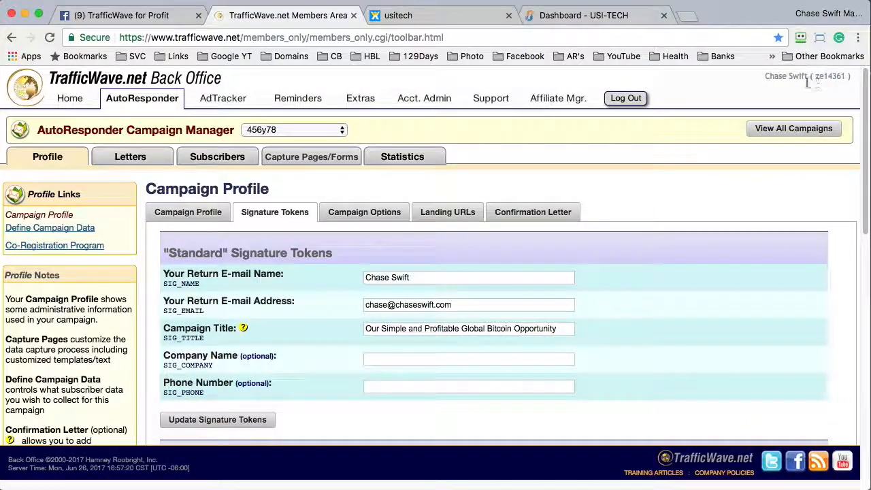
drag(852, 77, 765, 78)
- Copy the TrafficWave account ID shown beside the account name
click(776, 80)
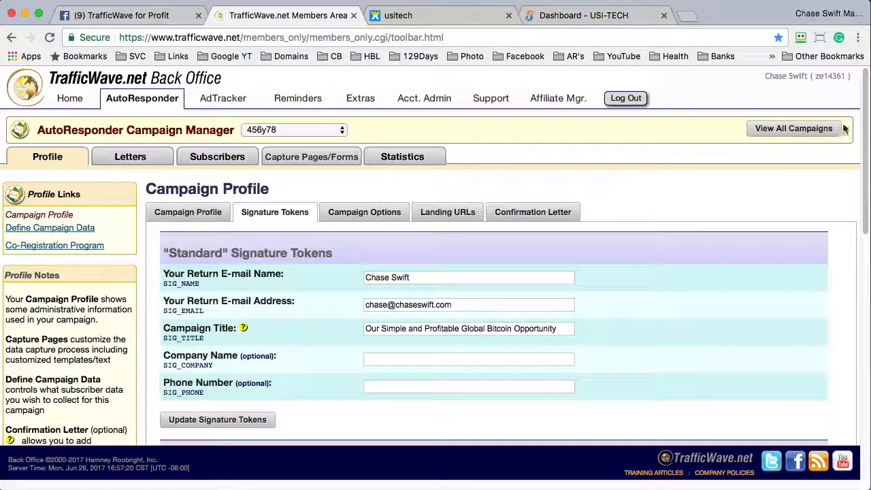
double_click(822, 78)
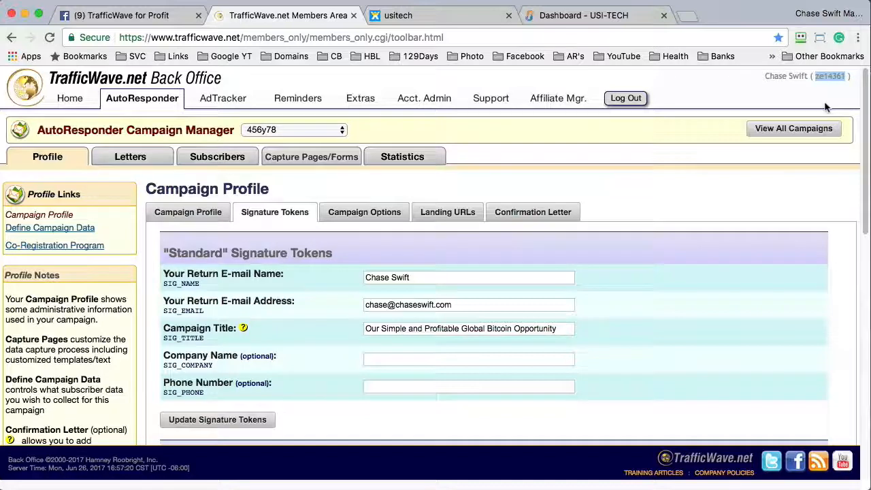
click(796, 77)
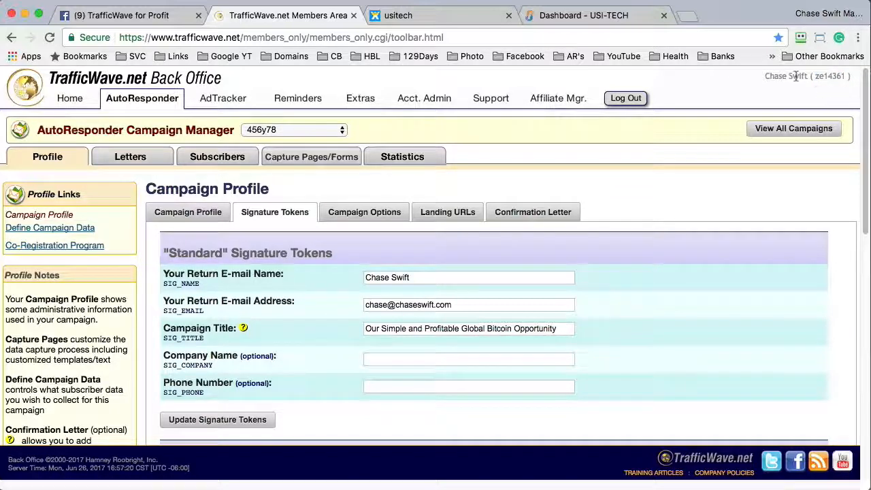
drag(800, 77, 836, 77)
click(810, 80)
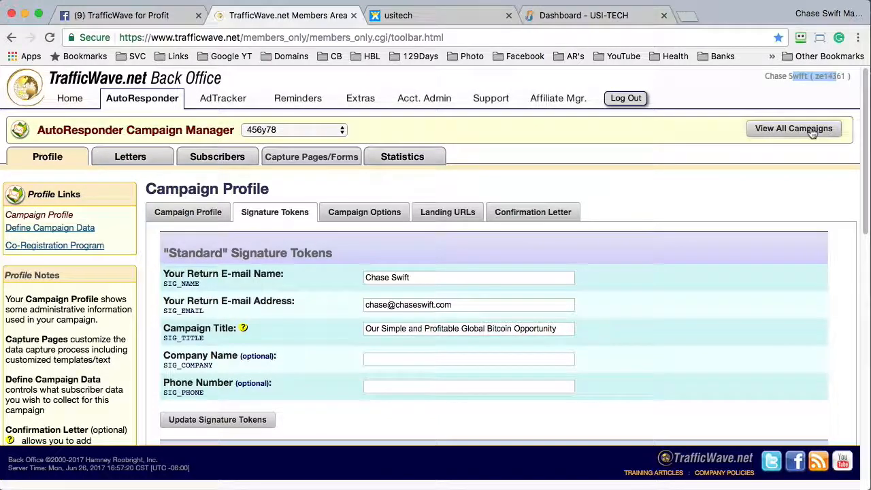
click(822, 76)
double_click(822, 76)
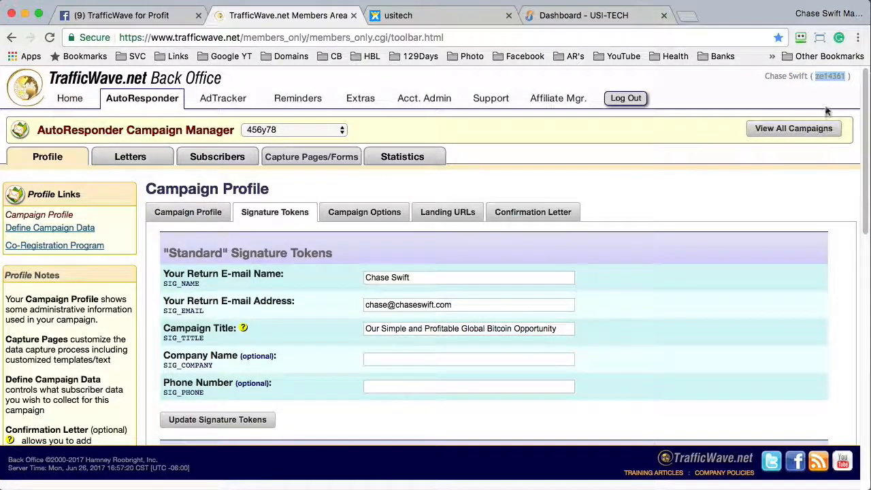
right_click(827, 77)
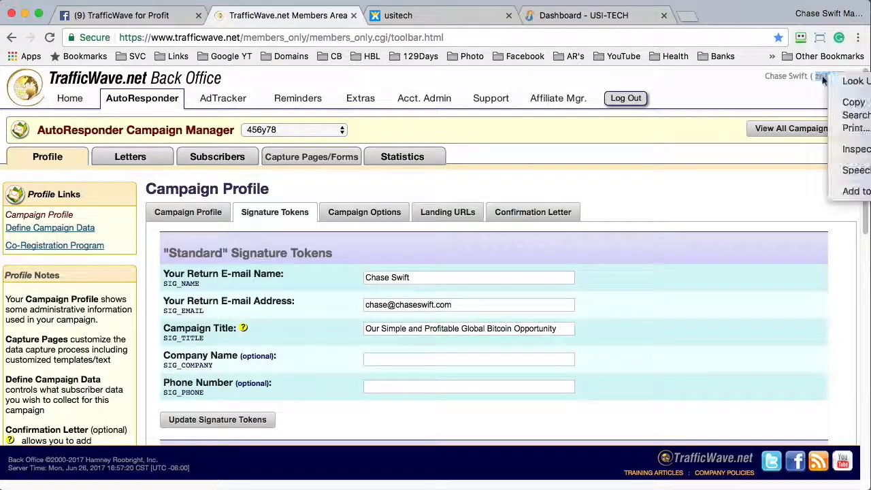
click(847, 102)
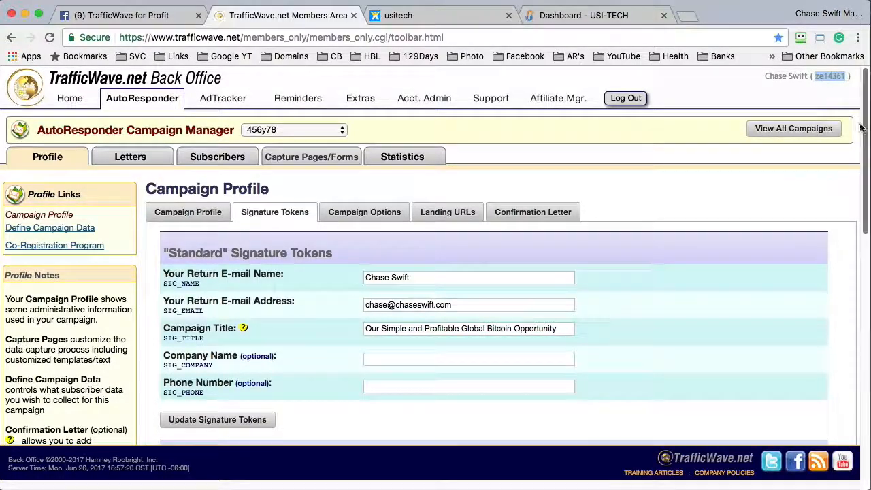
- Paste the account ID into TEXT 3 and go back to the Facebook post
scroll(424, 230, down, 10)
click(423, 230)
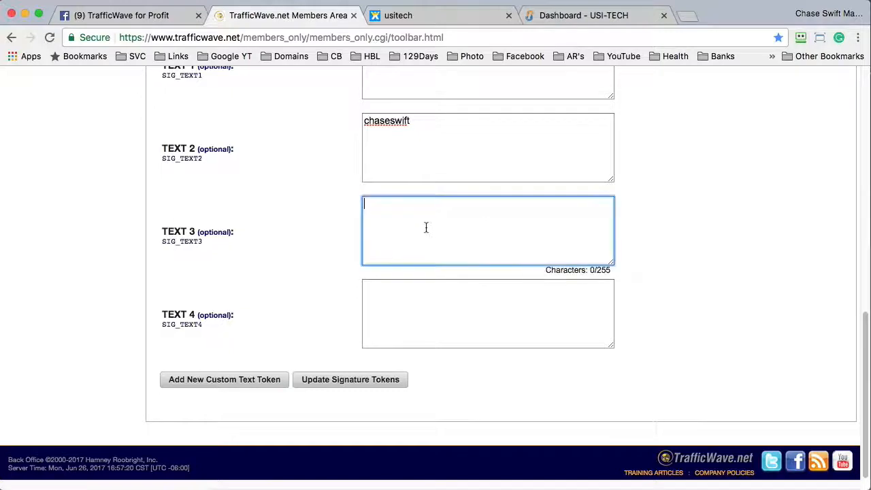
key(super+v)
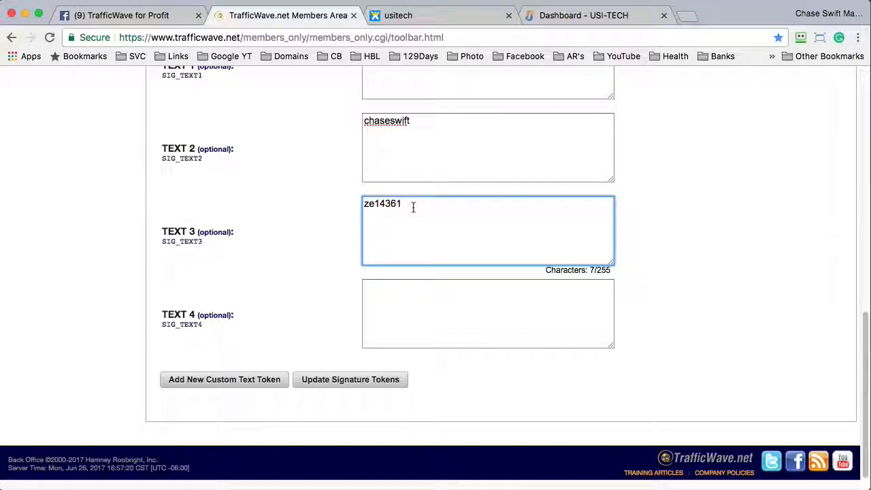
click(155, 15)
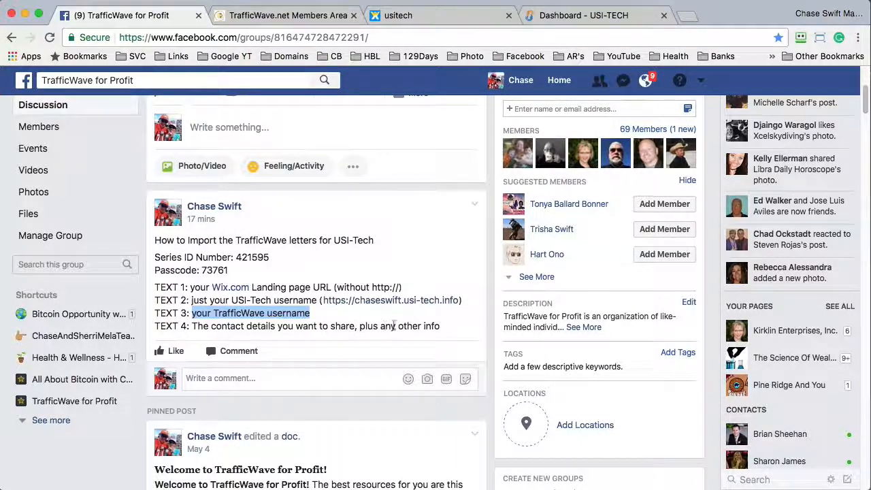
- Return to the TrafficWave token form and place the cursor in the TEXT 4 box
click(285, 15)
click(426, 313)
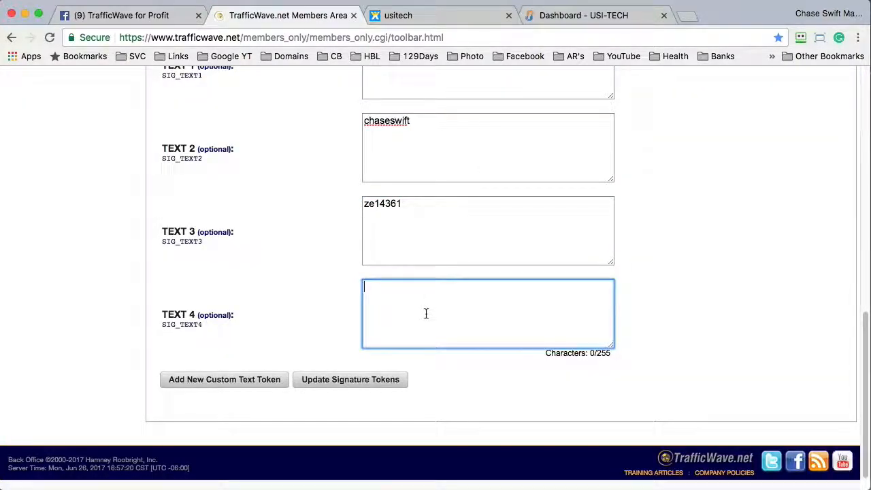
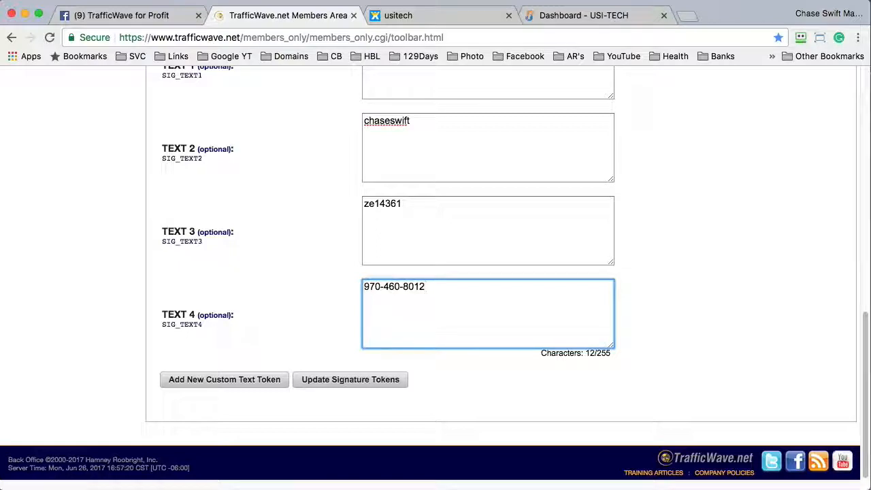
- Enter a contact phone number and location in TEXT 4, then add a 'Skype:' username line
text(Colo)
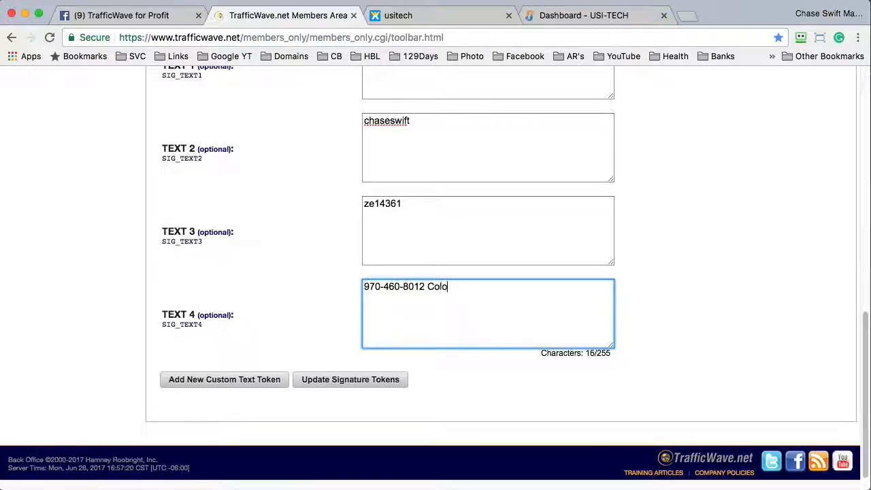
text(rado USA)
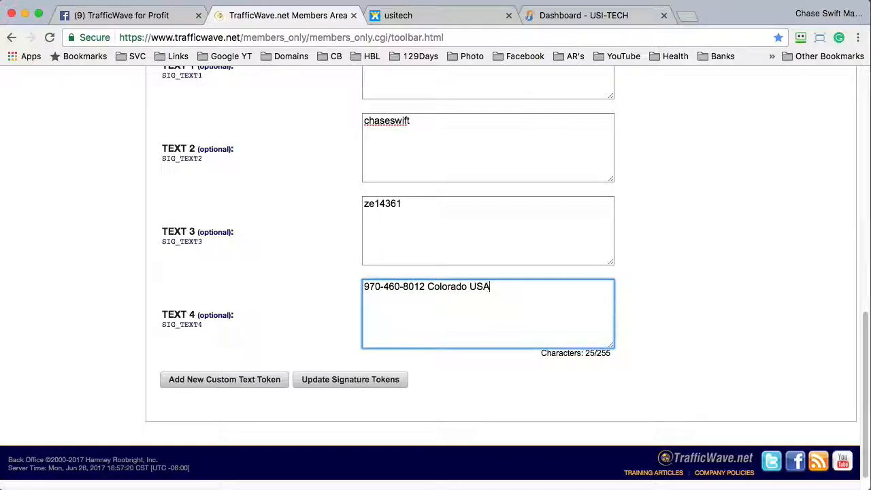
key(super+a)
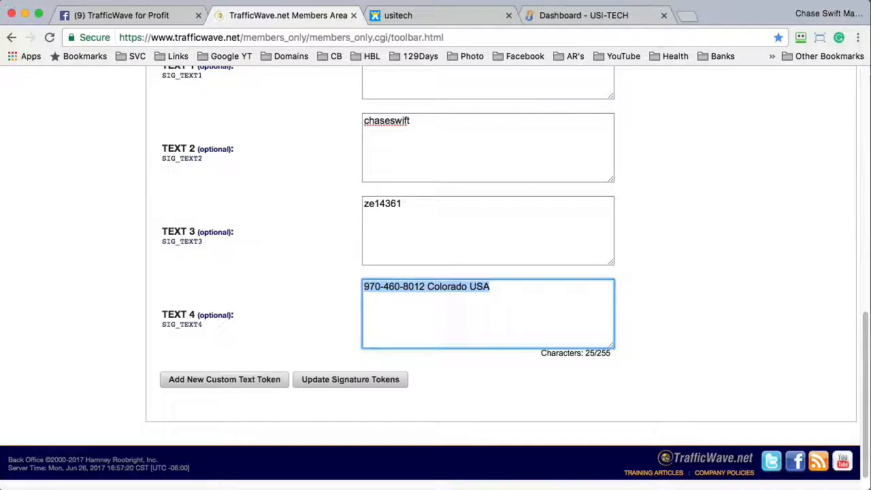
click(490, 287)
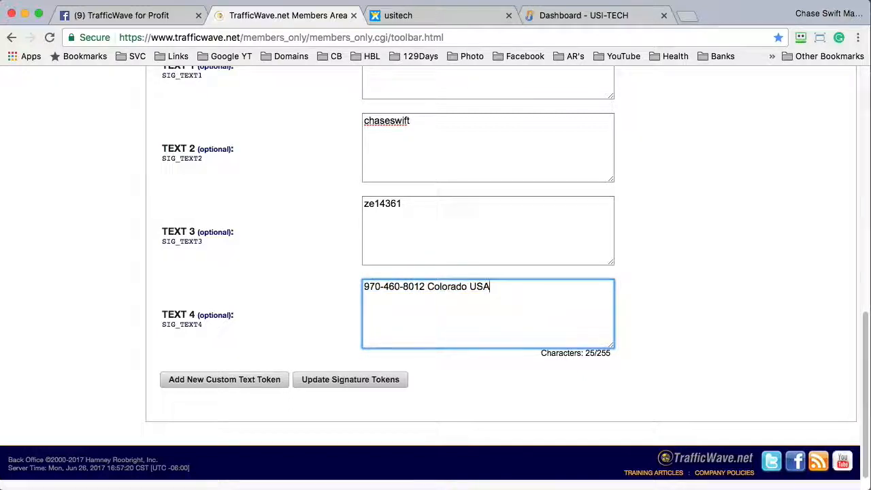
key(Return)
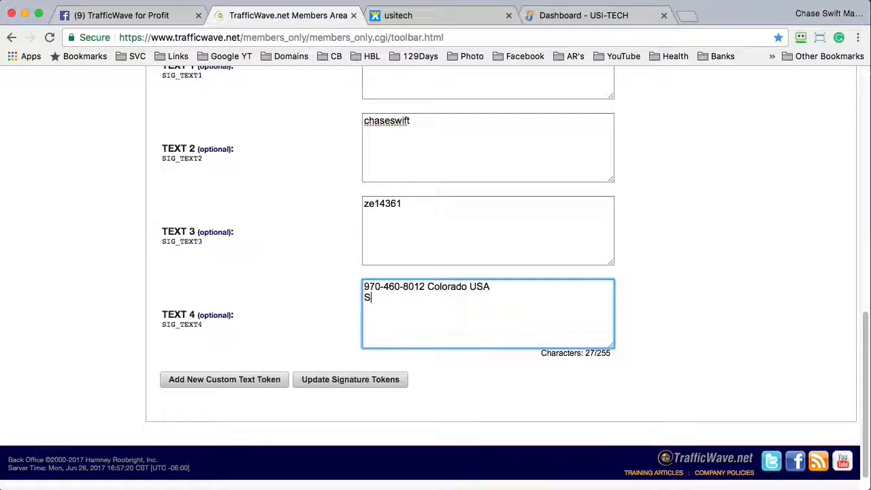
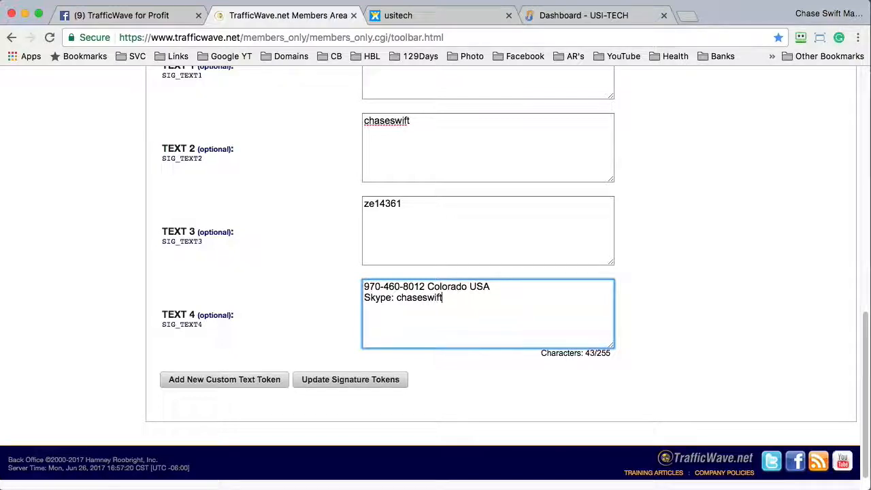
double_click(424, 297)
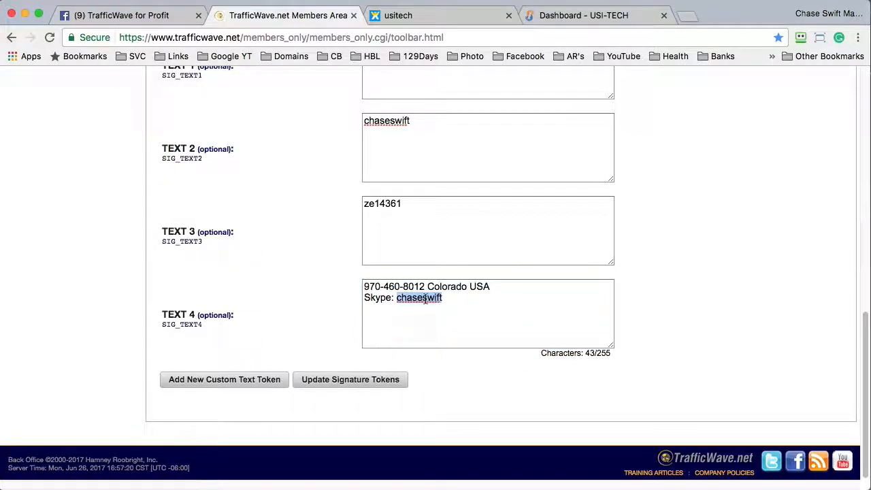
click(460, 300)
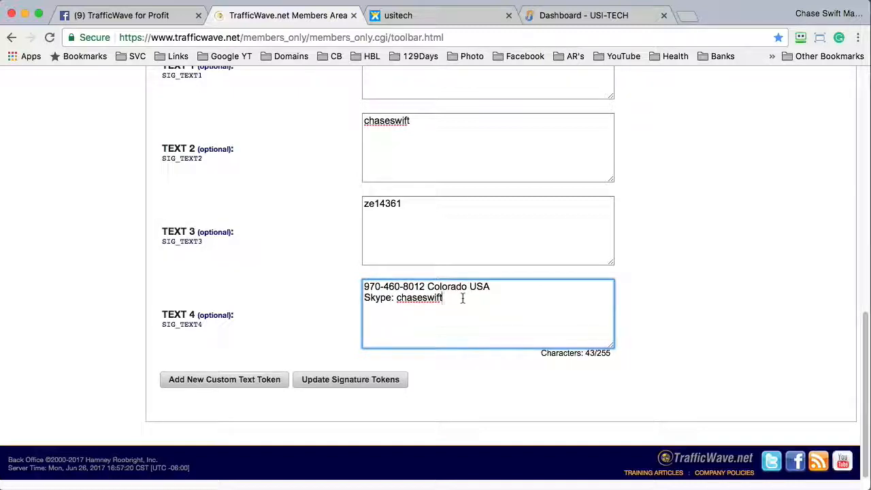
- Append the USI-Tech welcome VIDEO sentence and a 'screen shot of my back office from DATE' line
key(Return)
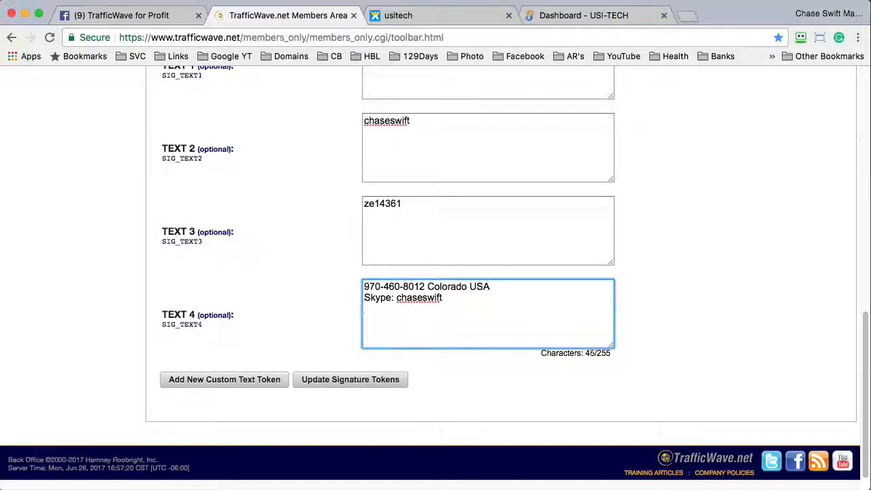
text(I love)
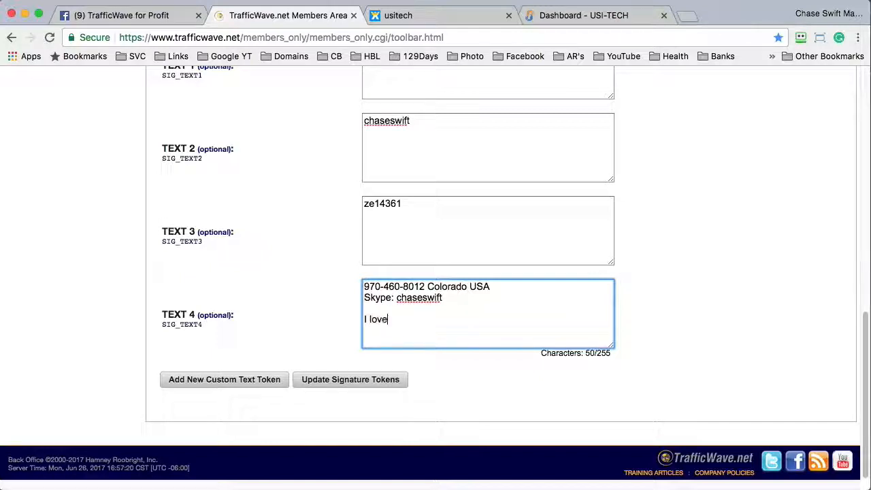
text( USI)
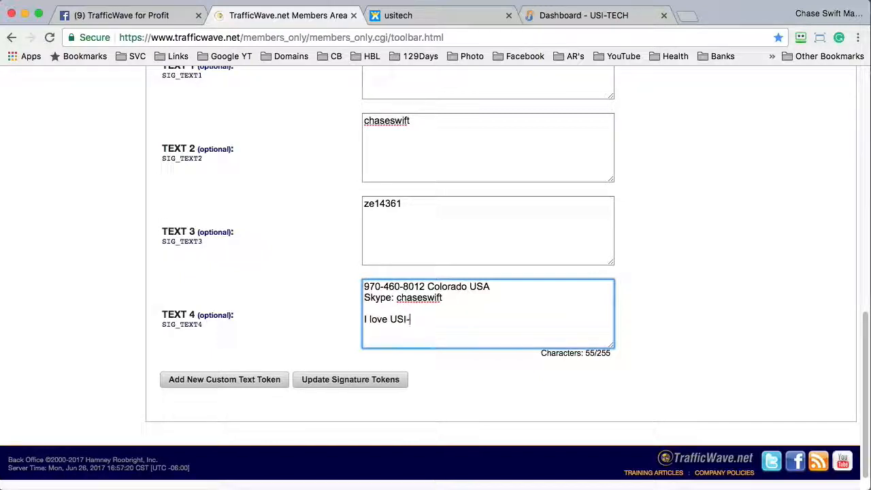
text(-Tech and )
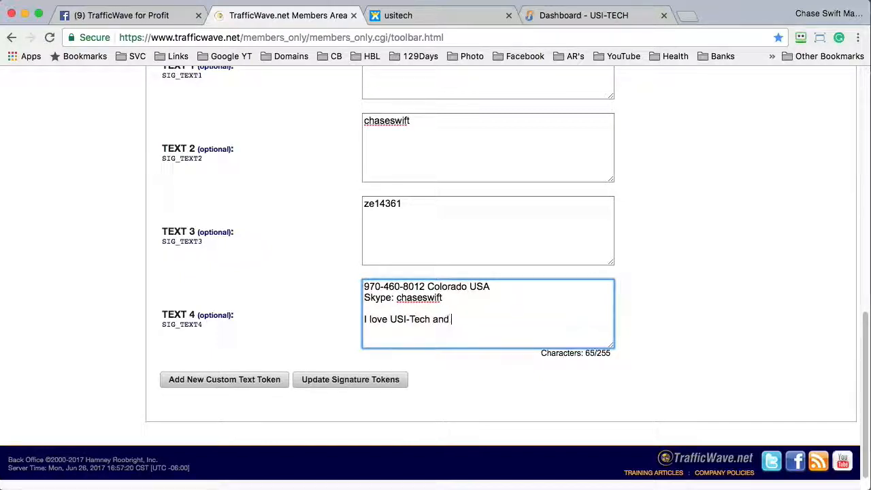
text(here is my)
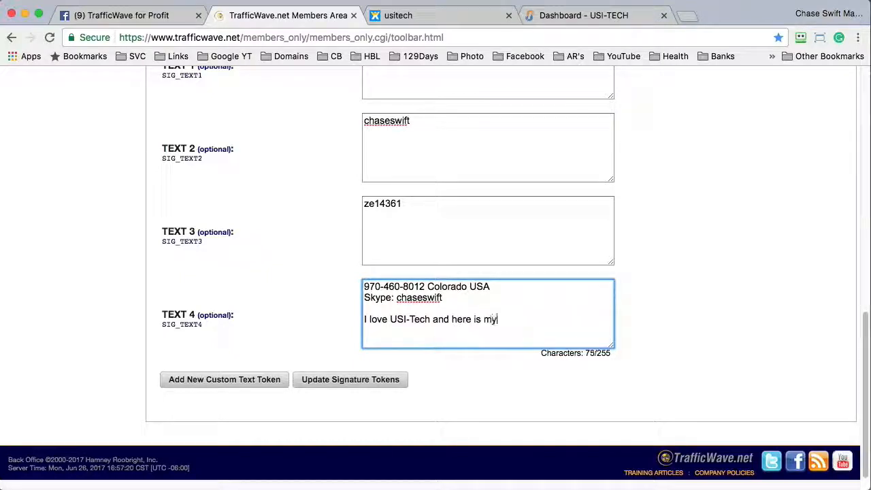
text( welcome )
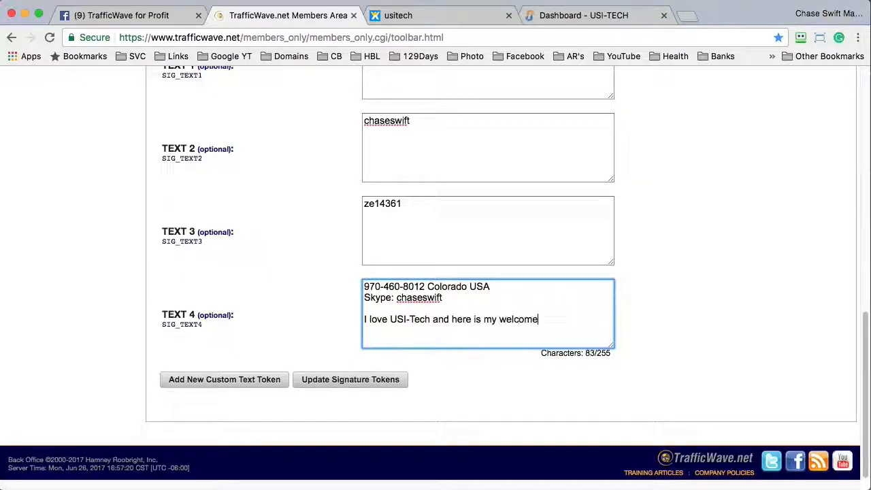
text(video)
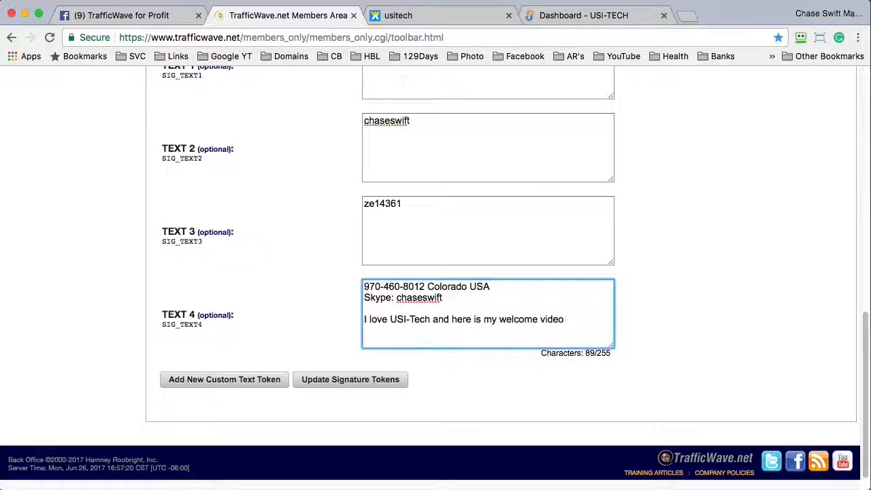
text(, an)
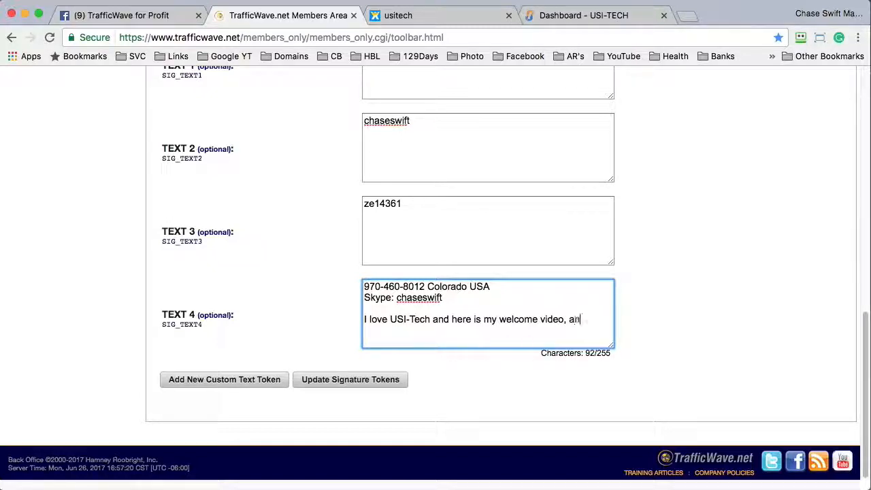
key(BackSpace)
key(BackSpace)
key(BackSpace)
key(BackSpace)
key(BackSpace)
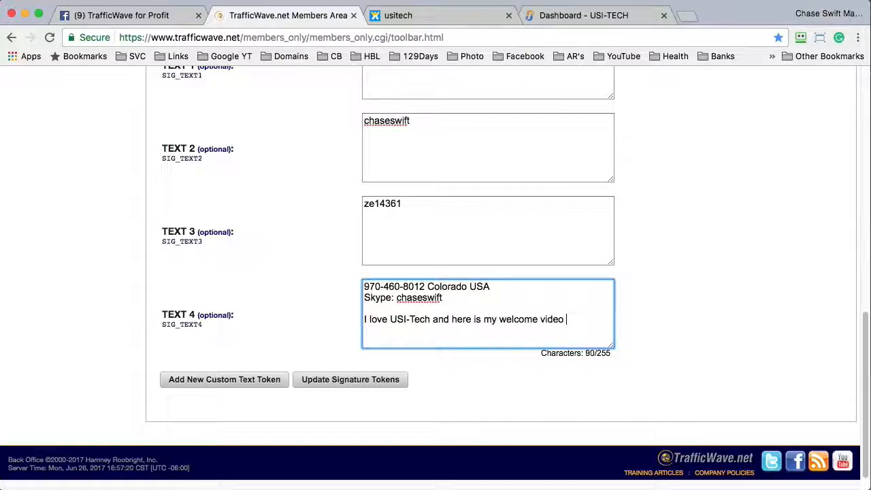
text(VIDEO)
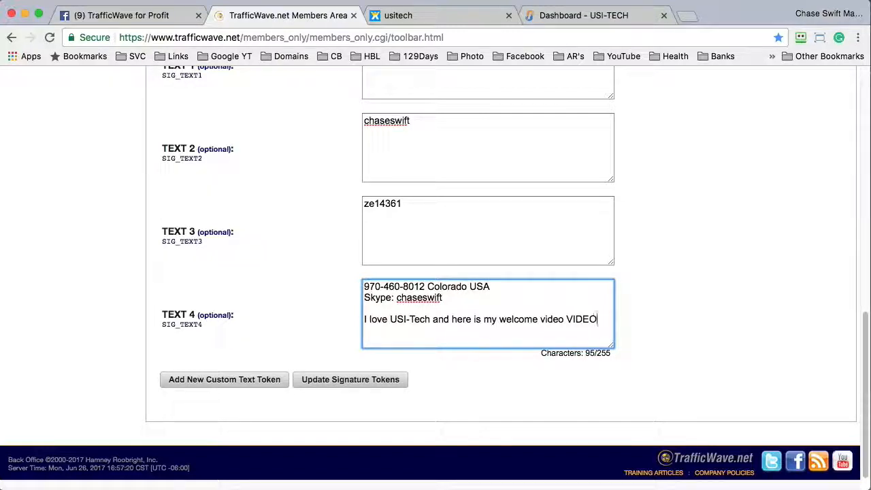
text( Here is a)
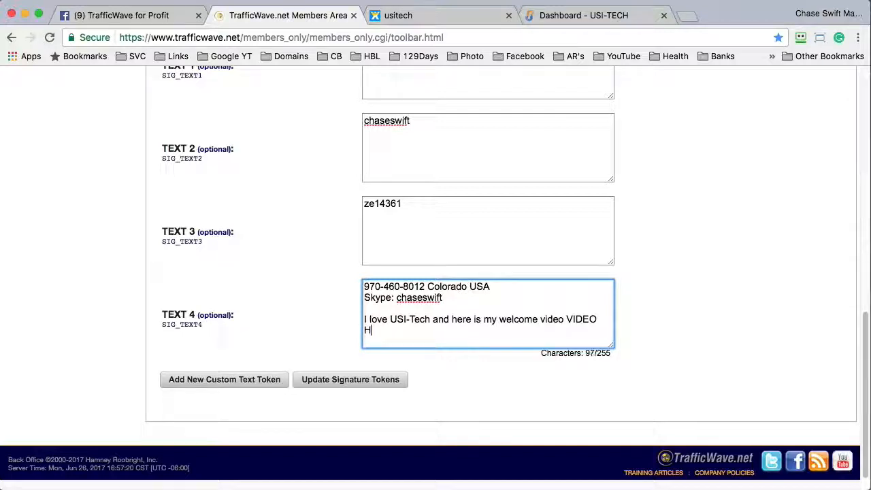
text( scre)
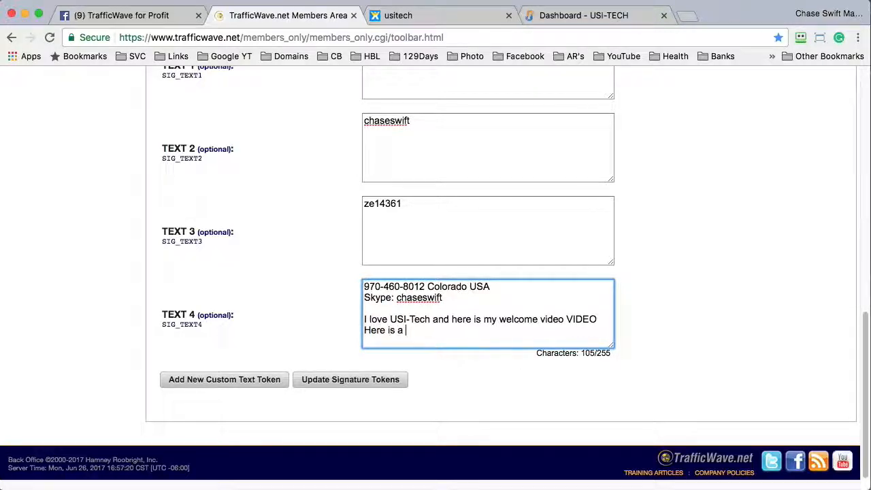
text(en shot)
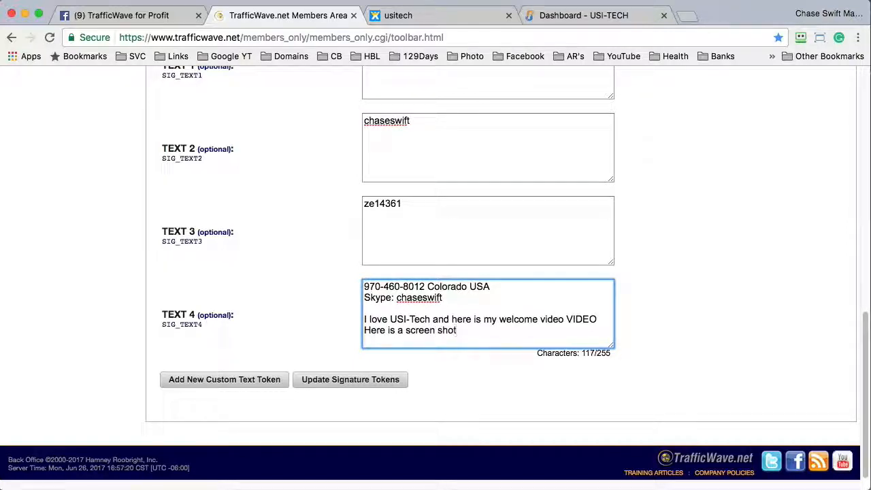
text( of m)
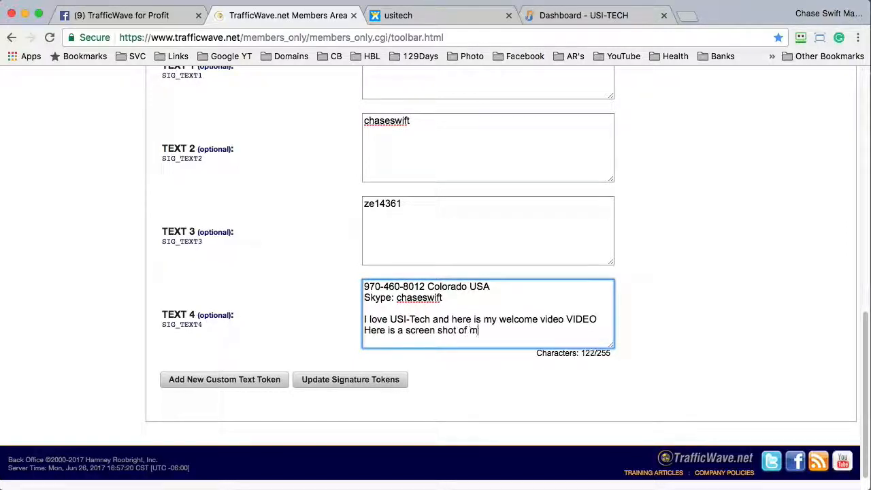
text(y back off)
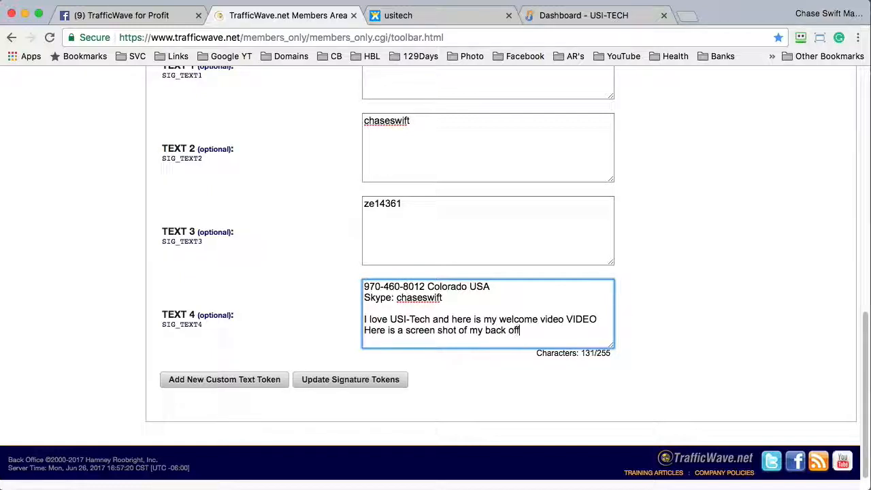
text(ice from DATE)
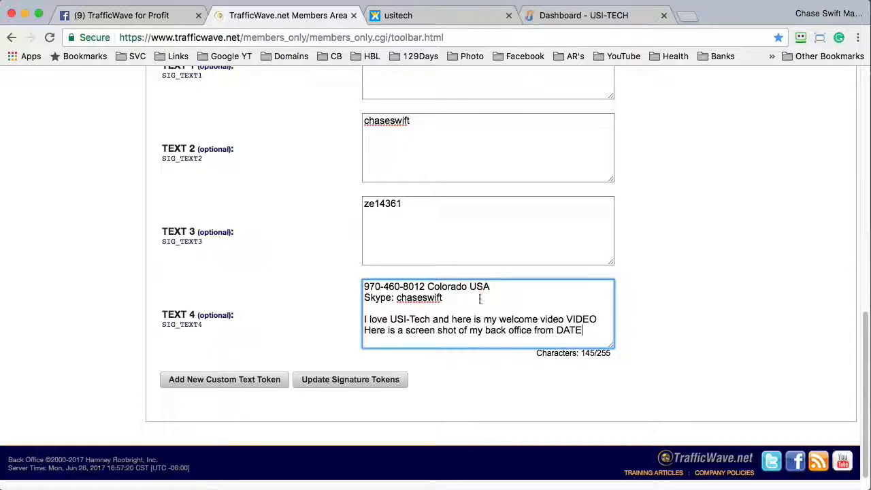
- Review TEXT 4's welcome lines, adding a 'Facebook' line below Skype and then deleting it
drag(582, 332, 486, 262)
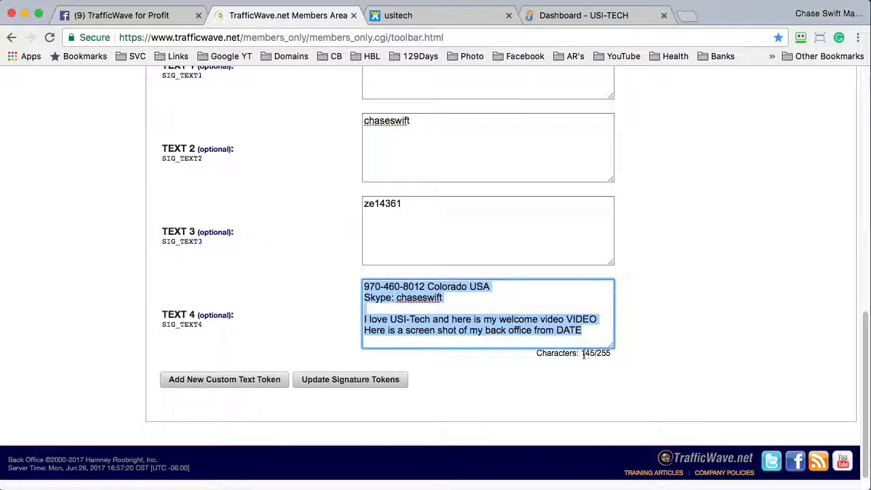
click(526, 320)
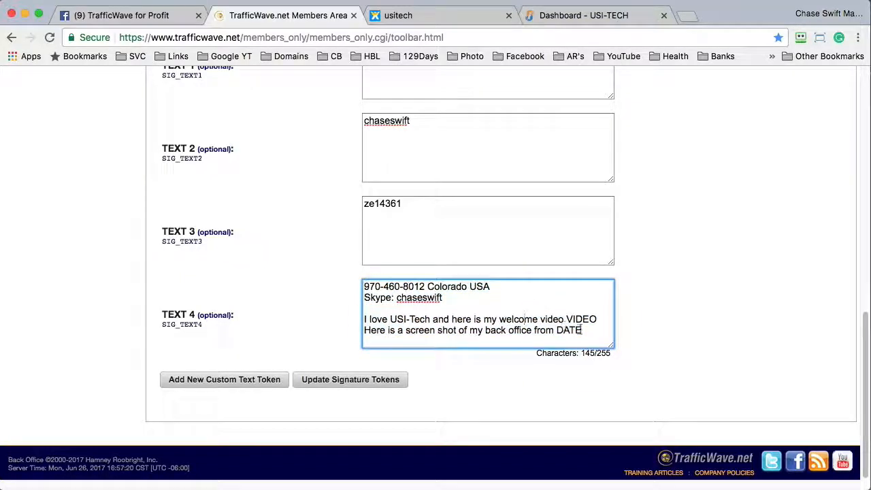
drag(599, 319, 355, 319)
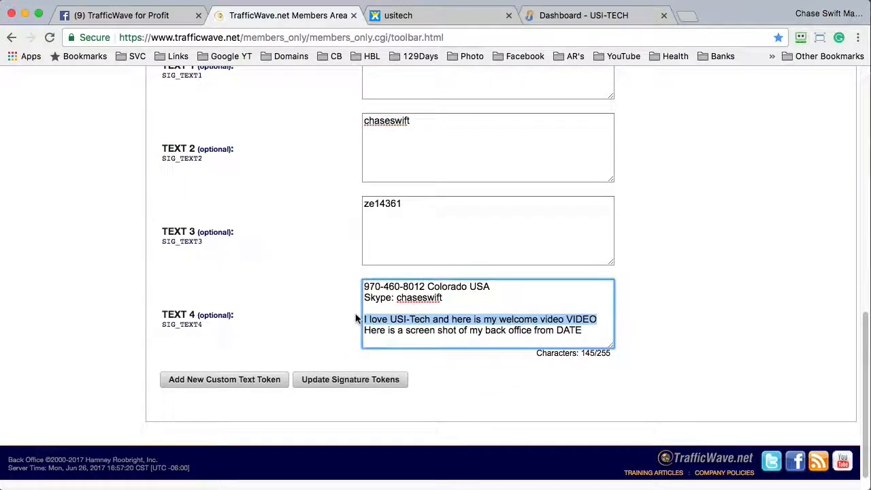
click(451, 332)
drag(364, 329, 582, 333)
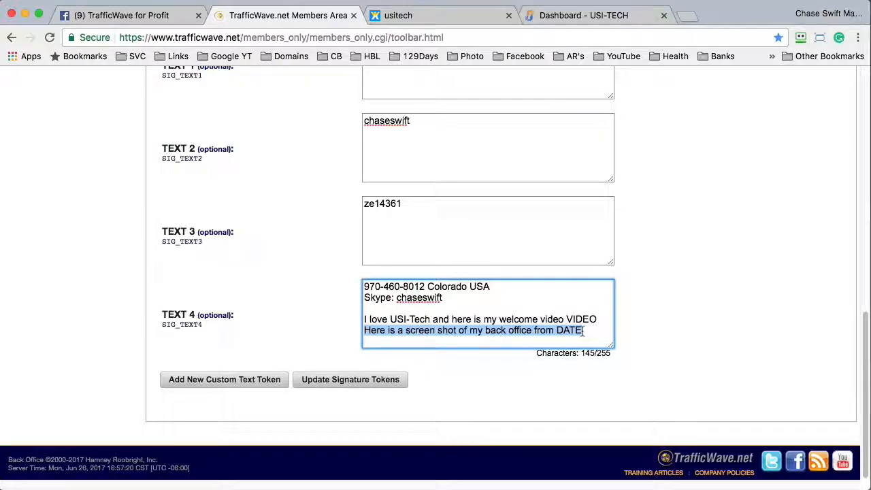
click(466, 299)
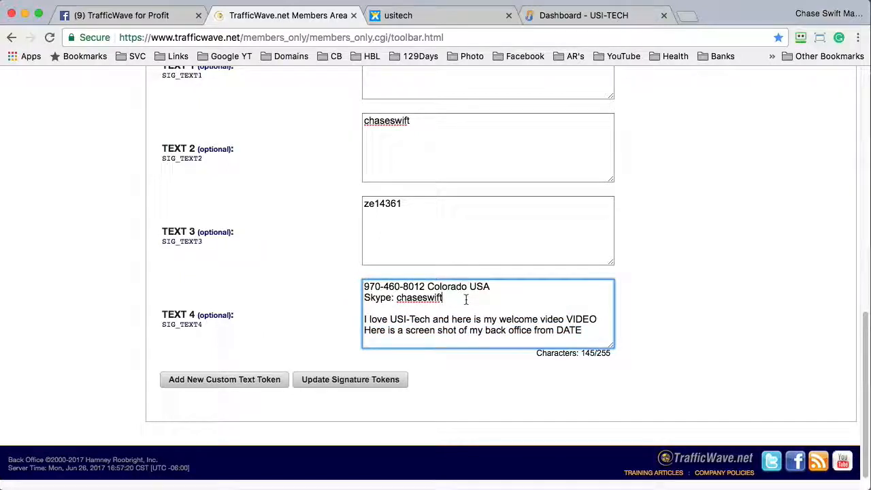
key(Return)
text(Facebook)
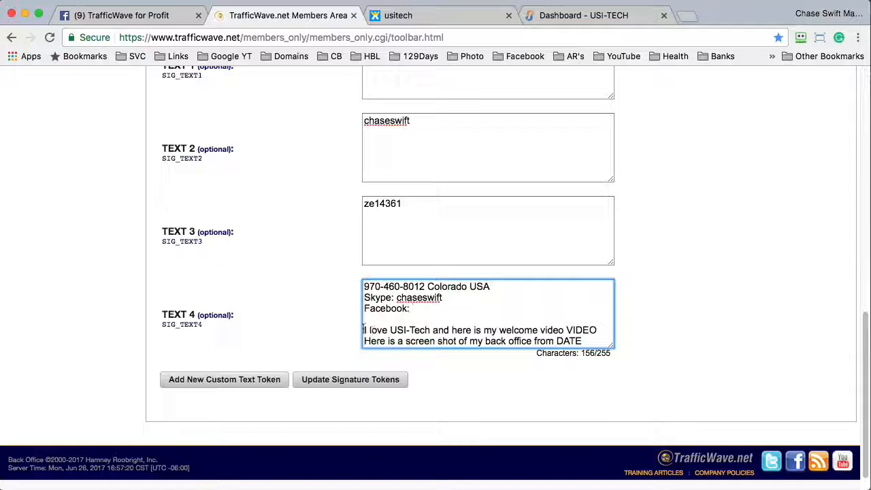
drag(364, 330, 600, 331)
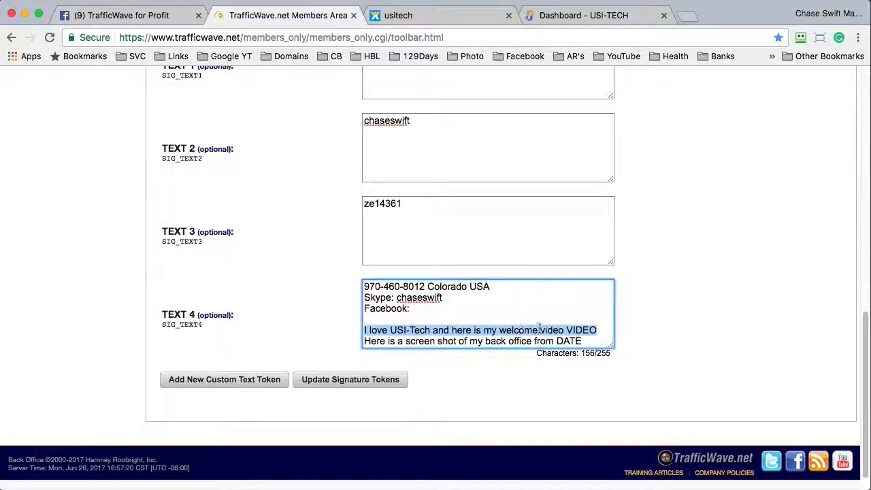
click(570, 329)
drag(598, 331, 363, 331)
click(404, 309)
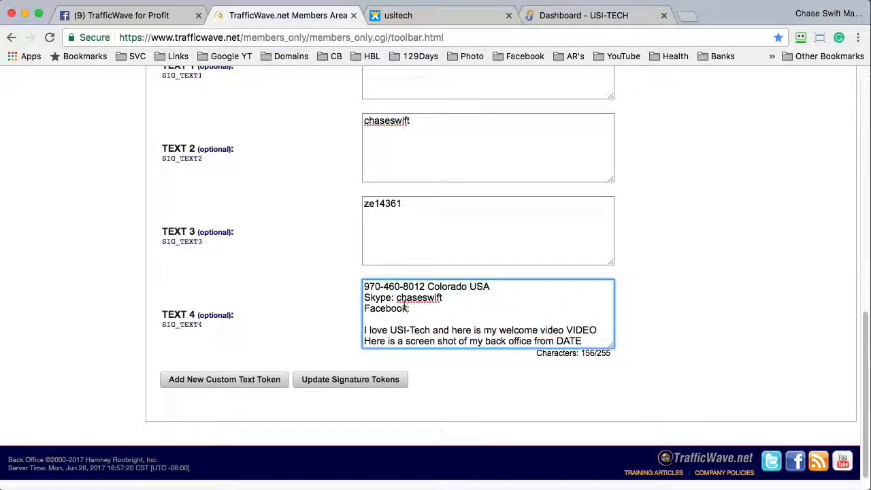
drag(412, 310, 356, 308)
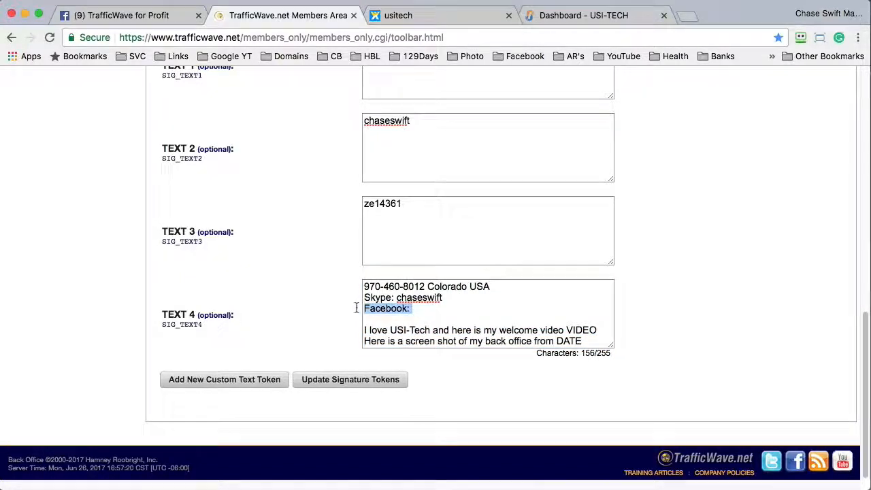
key(BackSpace)
key(BackSpace)
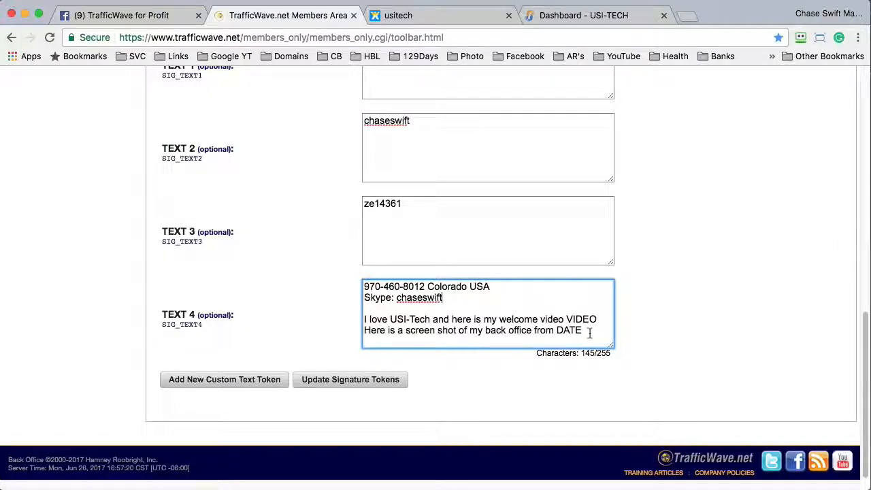
click(583, 330)
- Save the custom text tokens with Update Signature Tokens
drag(417, 317, 364, 314)
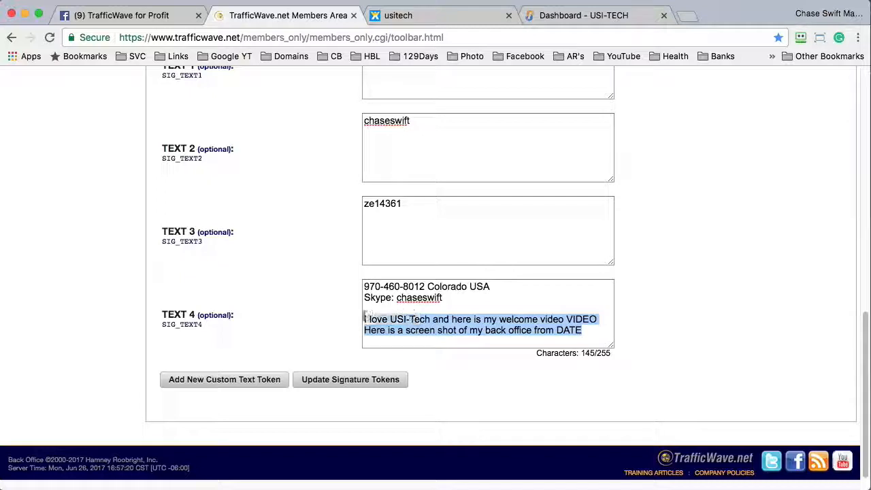
click(426, 360)
click(347, 380)
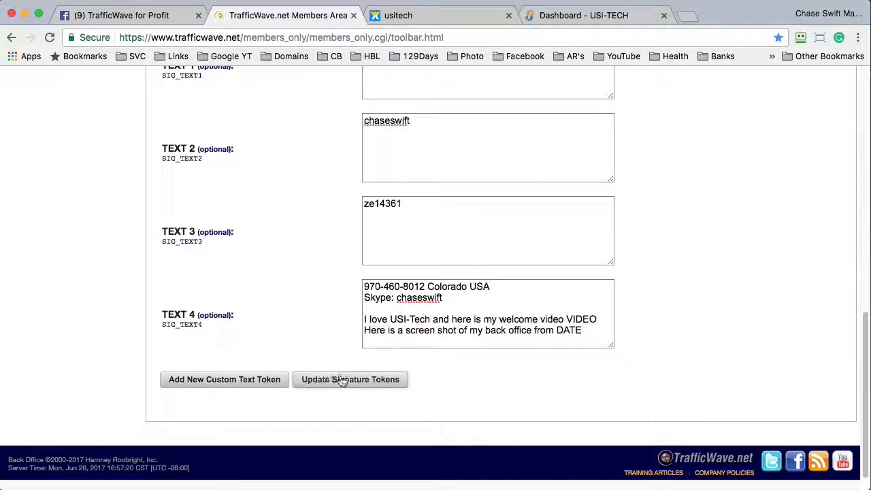
click(339, 381)
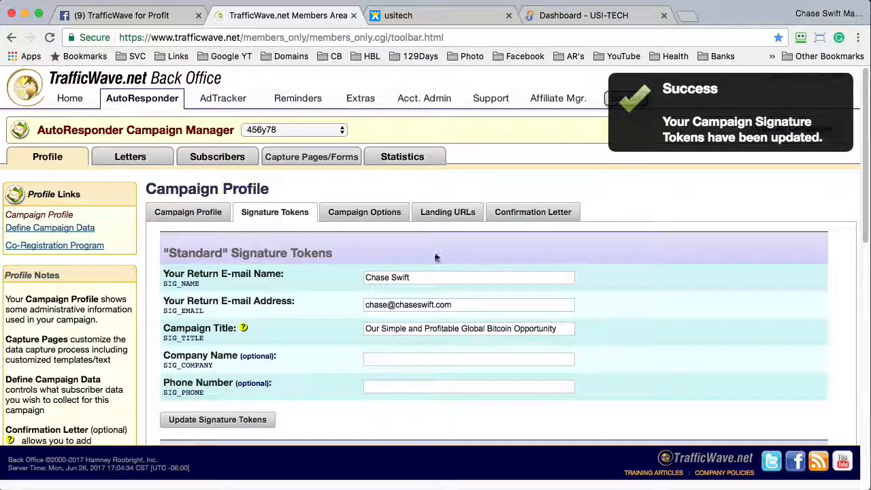
- Open Review/Edit Letters and scroll to the two Stored (Held) Letters below the 14 follow-ups
mouse_move(142, 157)
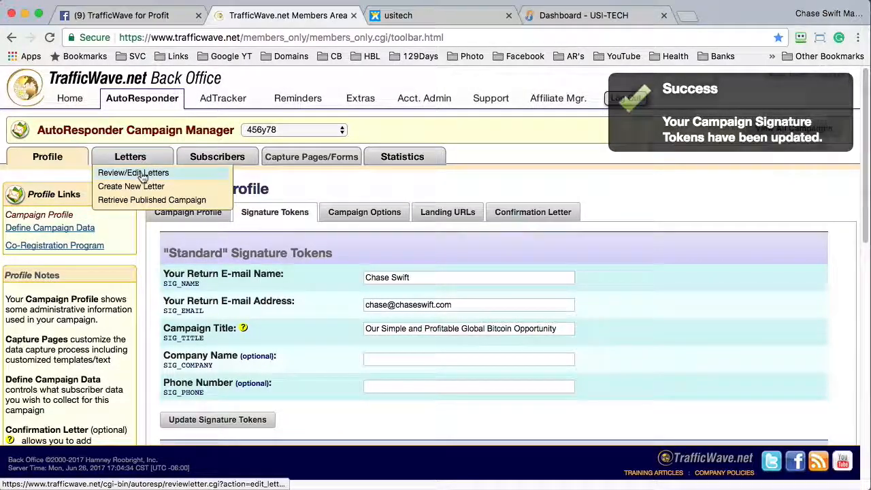
click(141, 173)
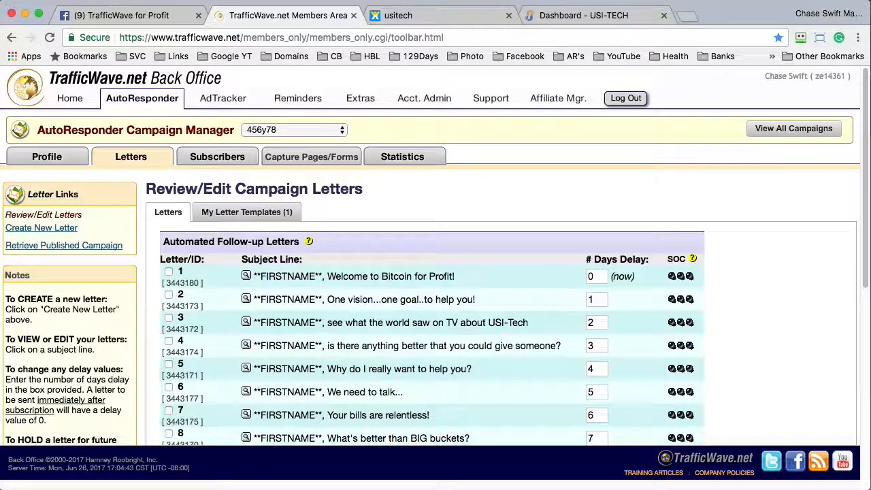
drag(864, 182, 863, 294)
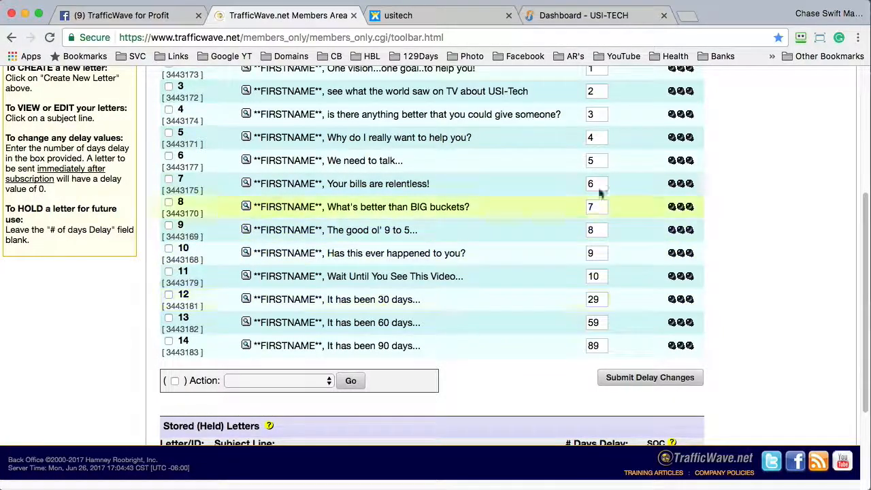
scroll(851, 218, up, 2)
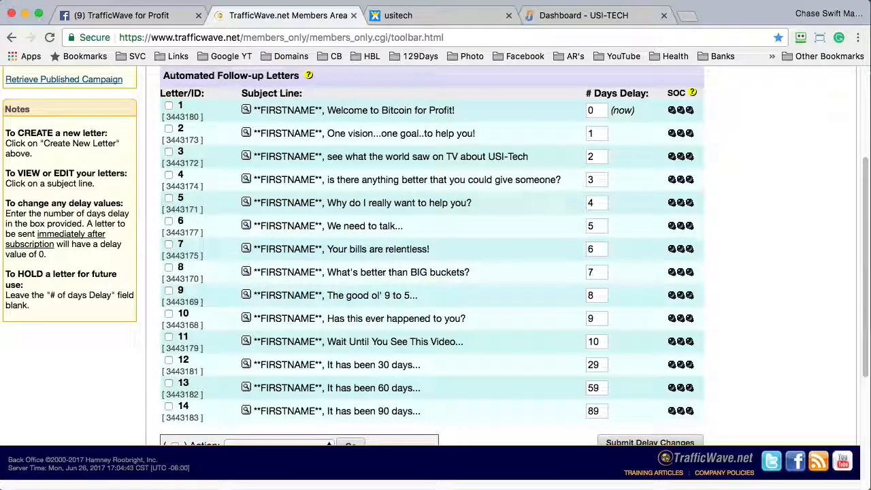
drag(862, 258, 863, 360)
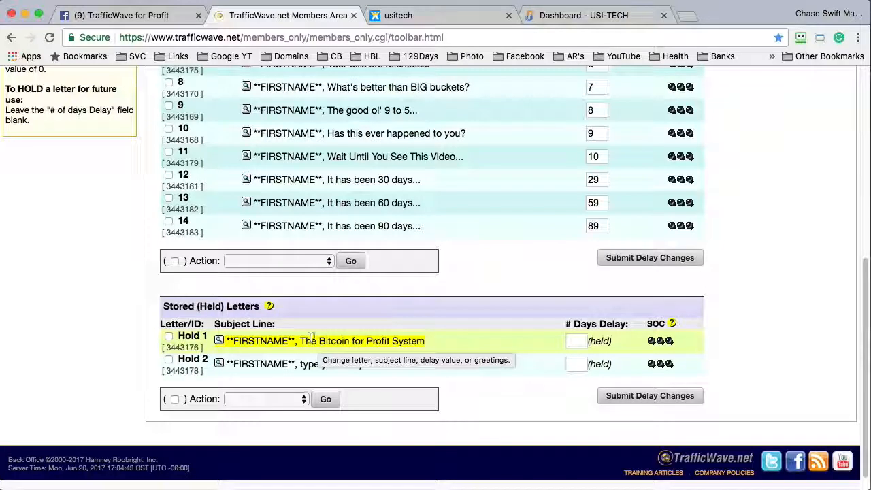
- Copy the second held letter (Hold 2) into the campaign as a new Hold 3 letter
click(218, 341)
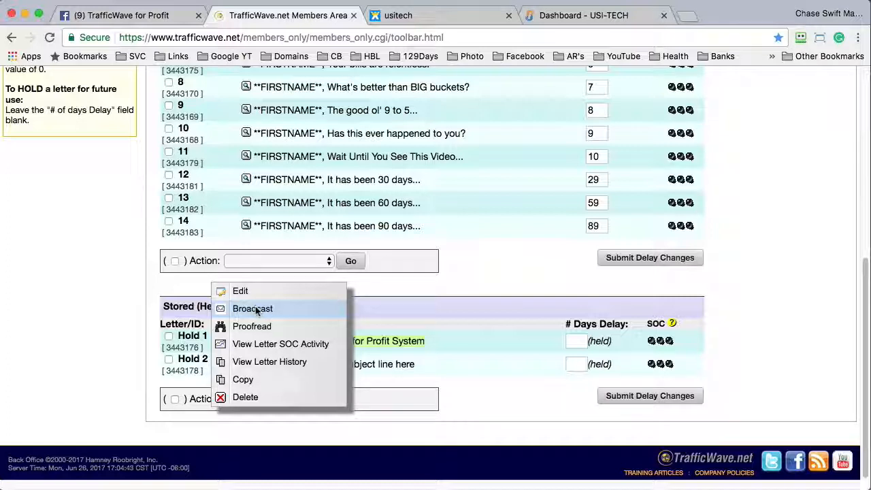
click(142, 349)
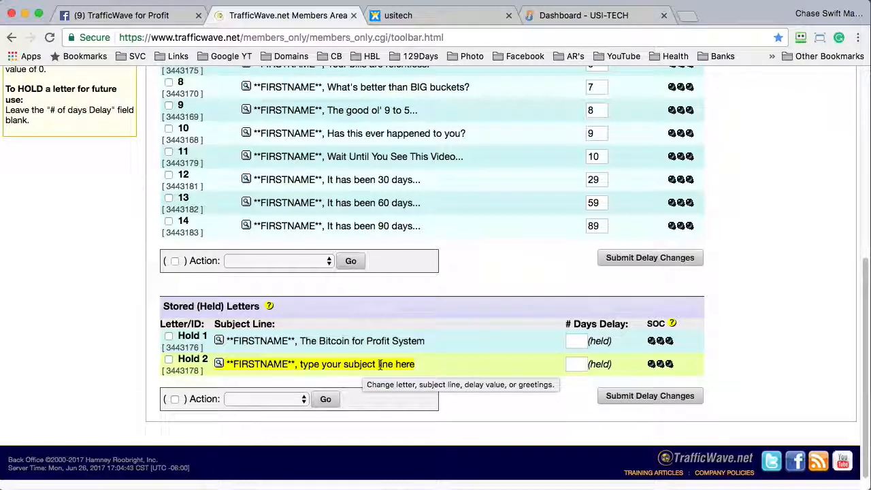
click(218, 363)
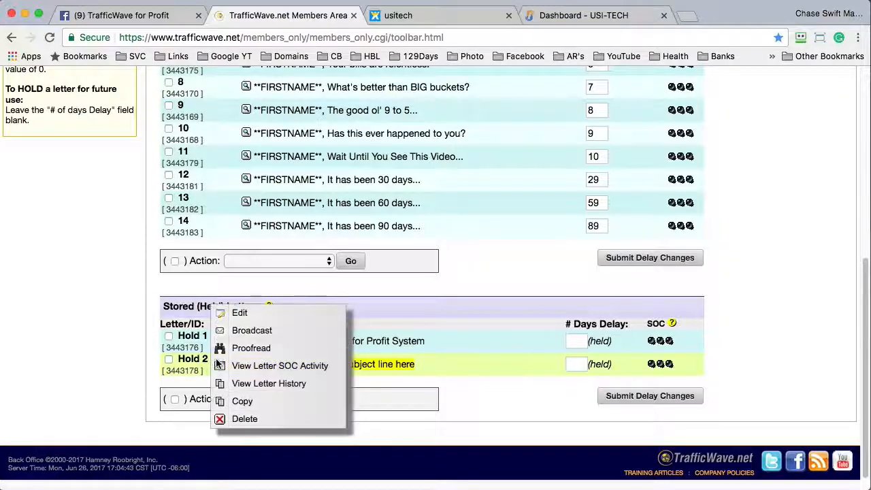
click(241, 401)
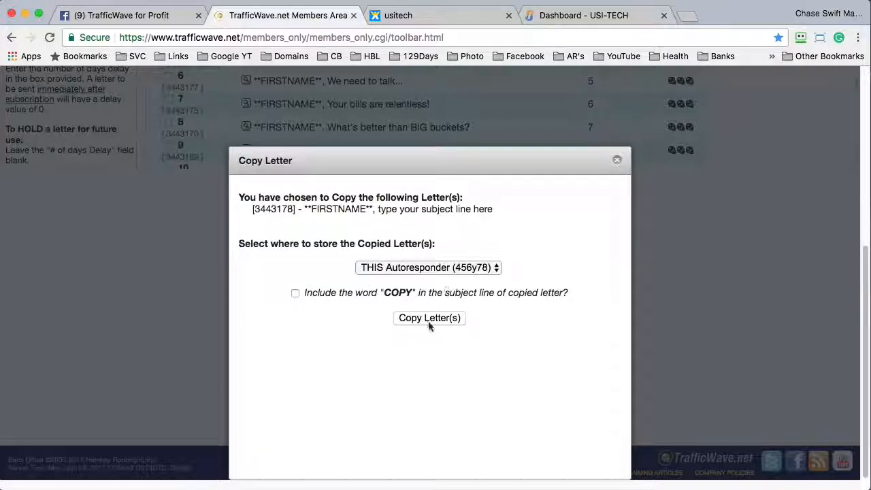
click(429, 318)
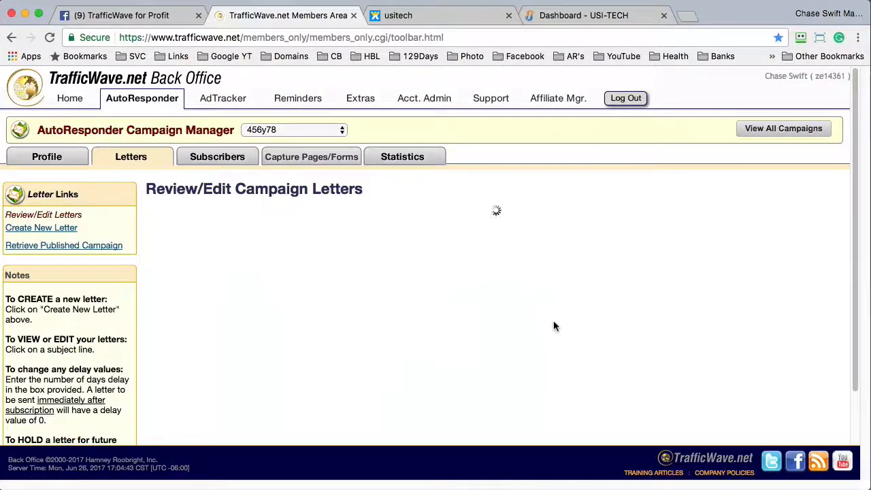
- Open held letter Hold 2 (3443178) in the letter editor
scroll(821, 306, down, 5)
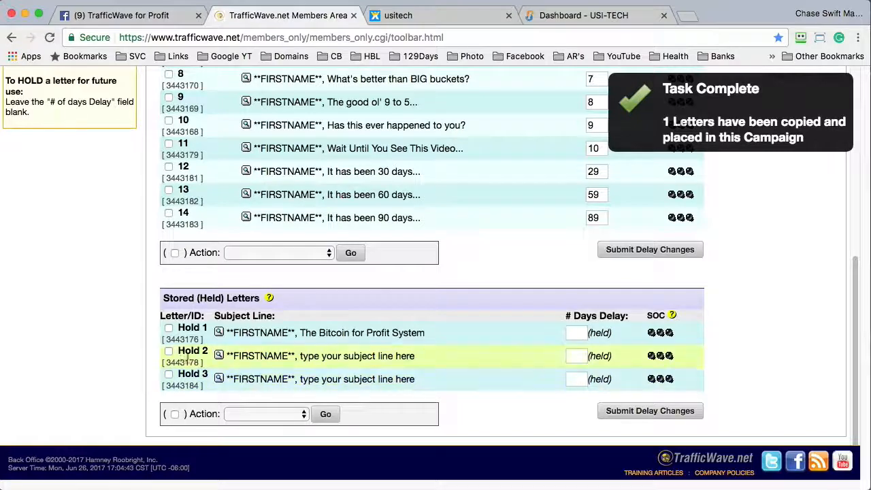
click(220, 356)
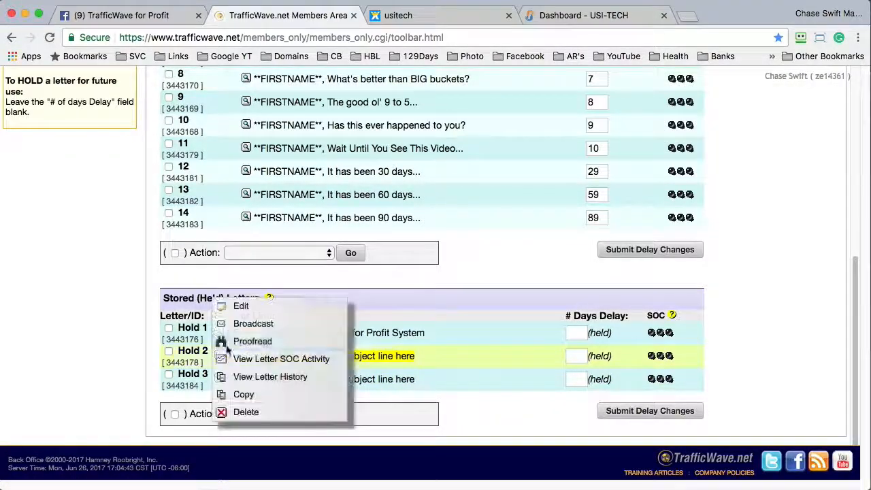
click(240, 306)
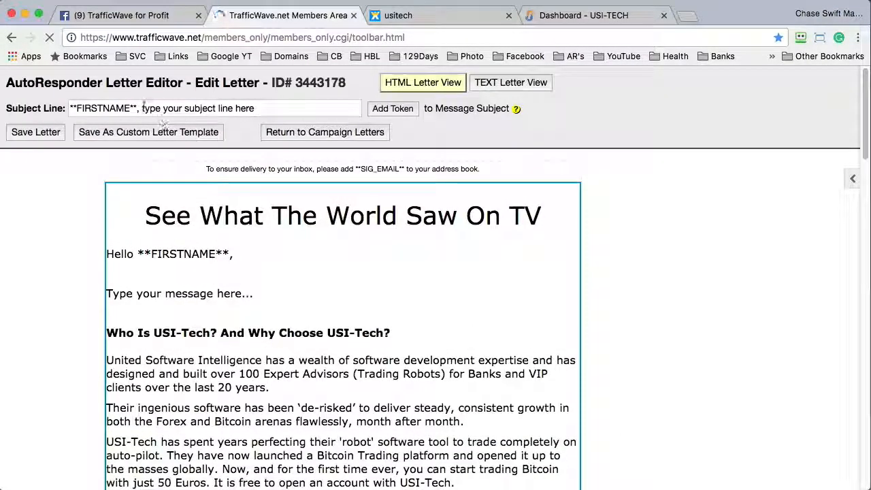
- Replace the 'Type your message here...' placeholder line with 'I love USI Tech...'
drag(142, 109, 284, 115)
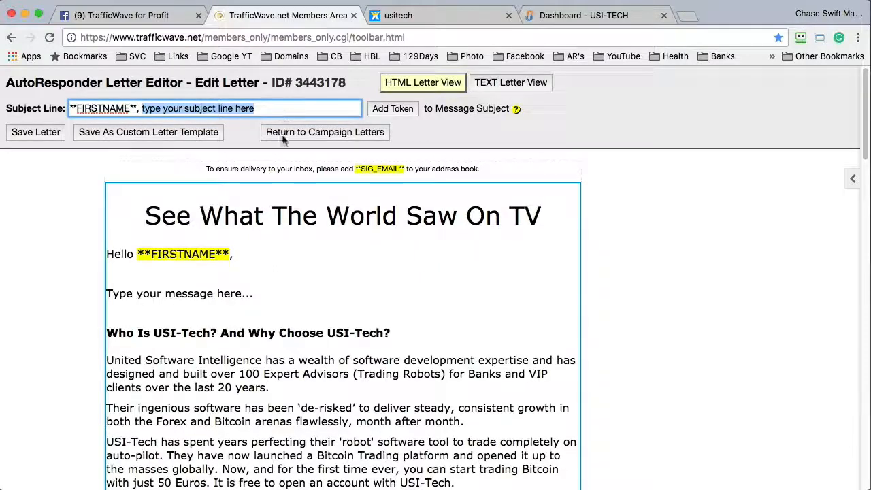
drag(145, 216, 542, 216)
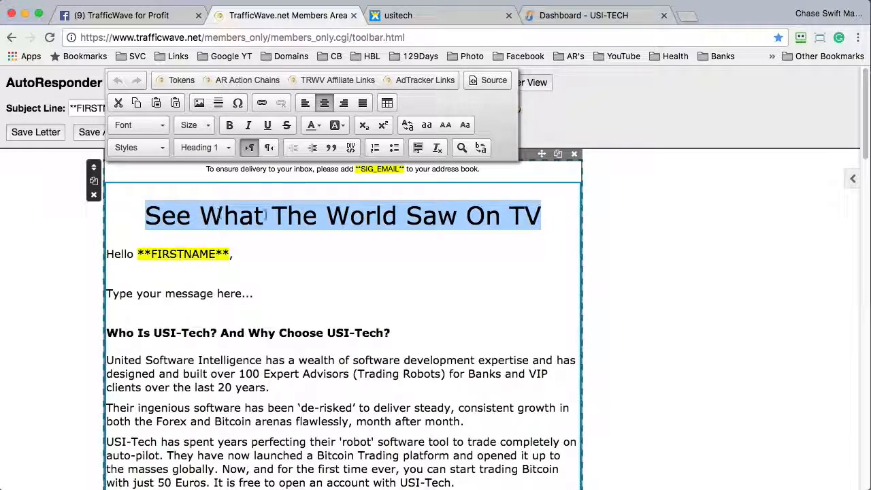
click(107, 293)
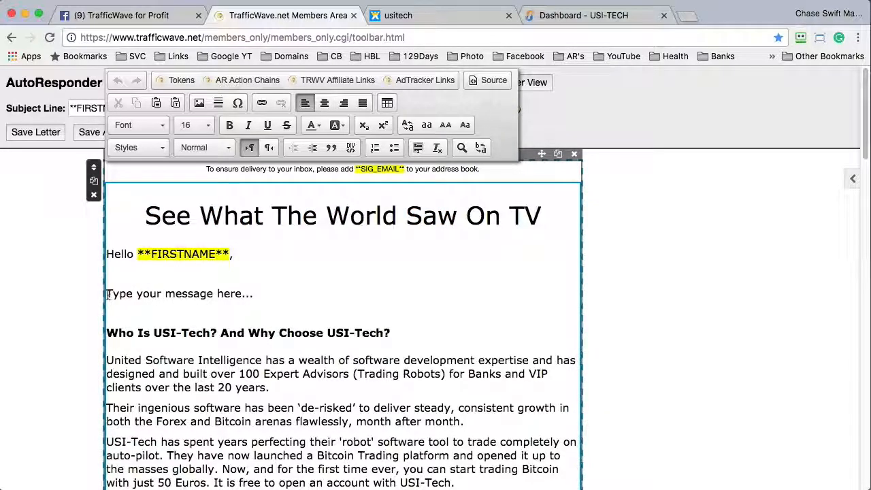
drag(133, 293, 263, 293)
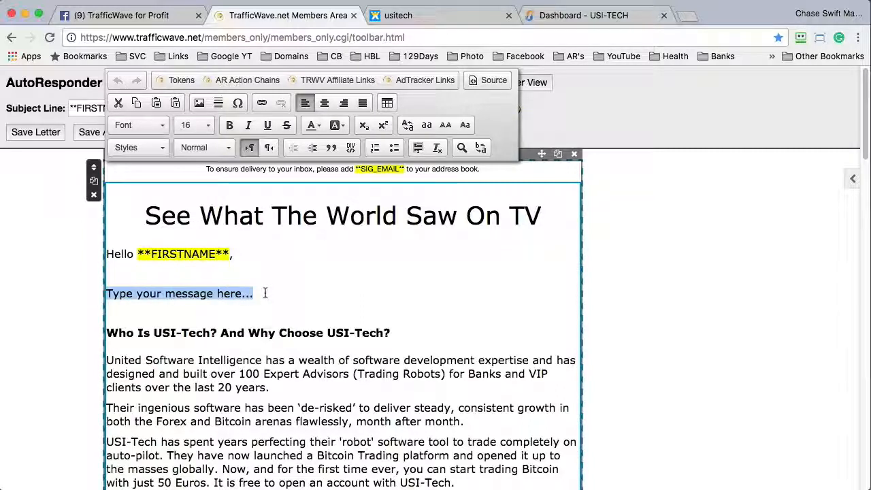
key(BackSpace)
text(I love )
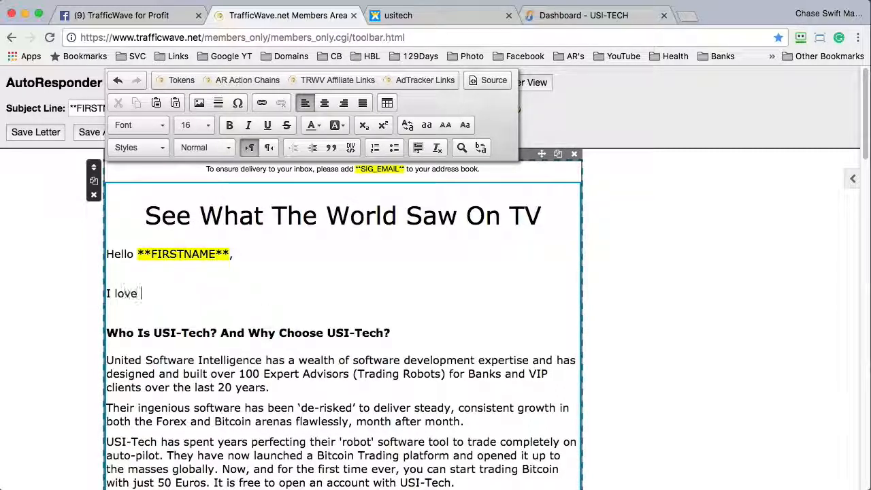
text(USI )
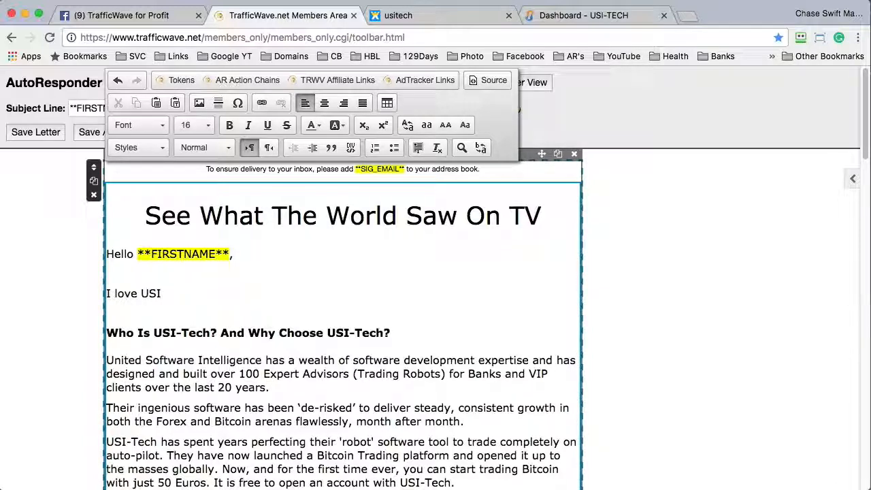
text(-Tec)
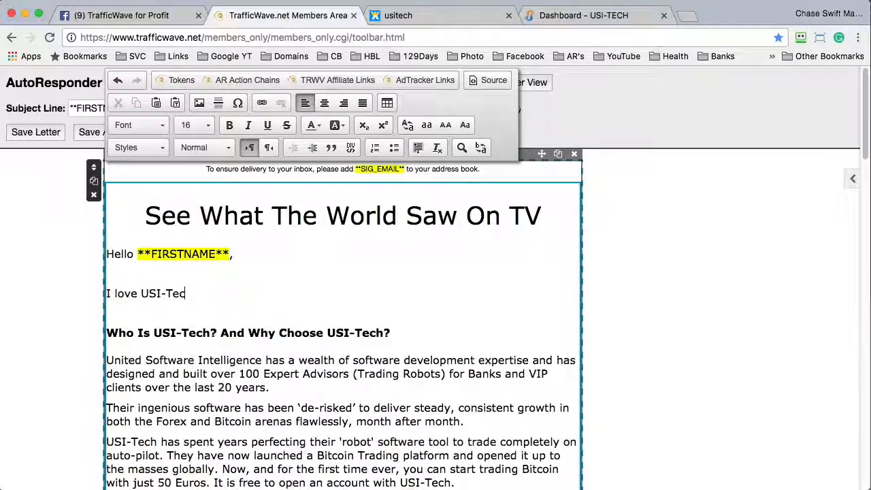
text(h...)
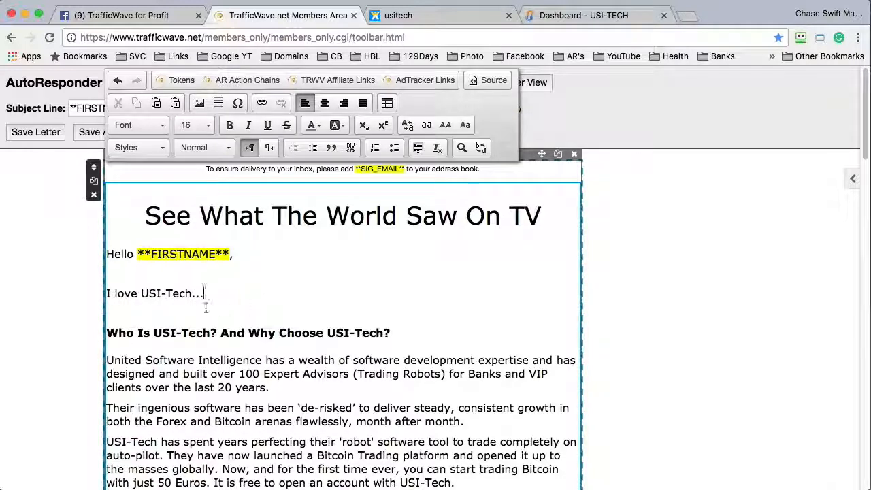
drag(227, 295, 102, 292)
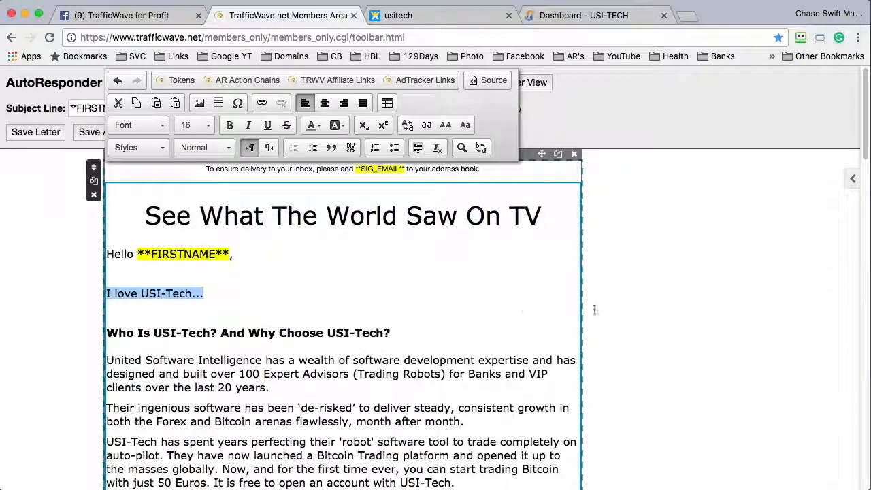
scroll(860, 157, down, 1)
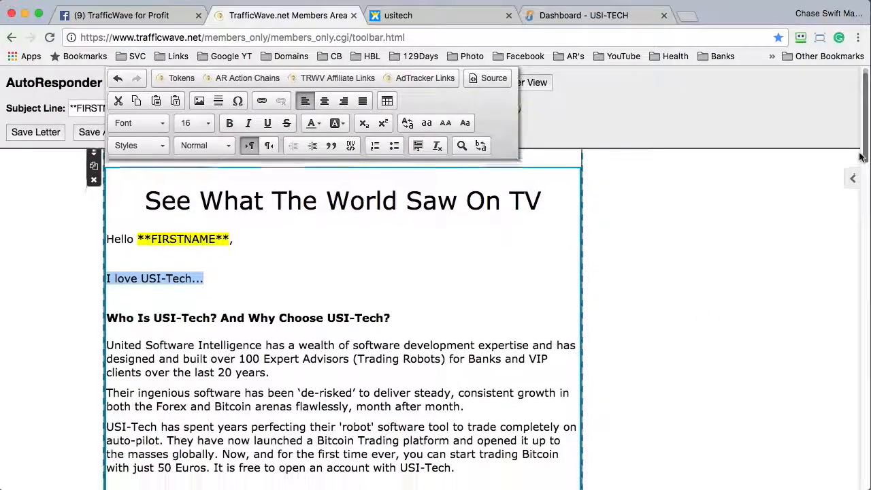
scroll(860, 157, down, 5)
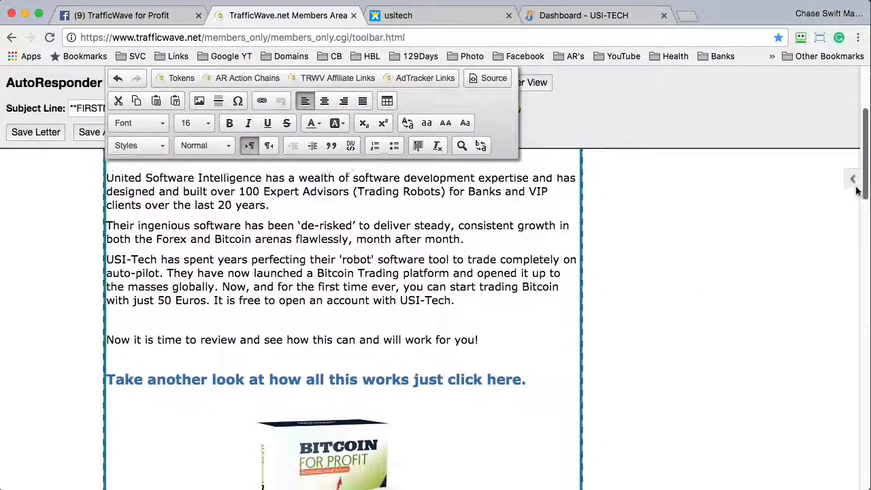
scroll(856, 190, down, 3)
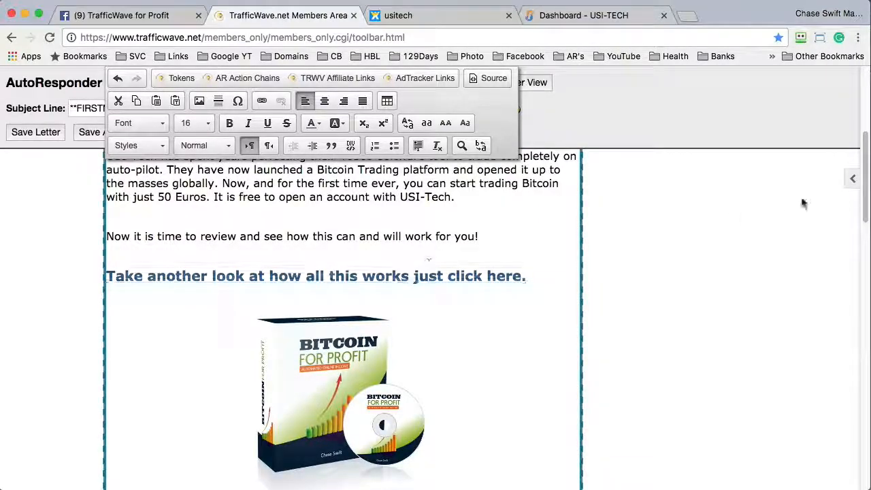
triple_click(343, 277)
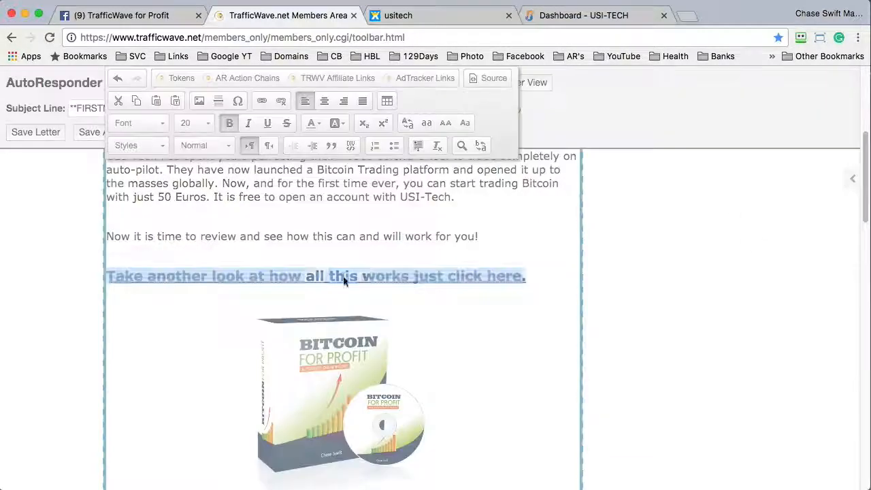
double_click(344, 279)
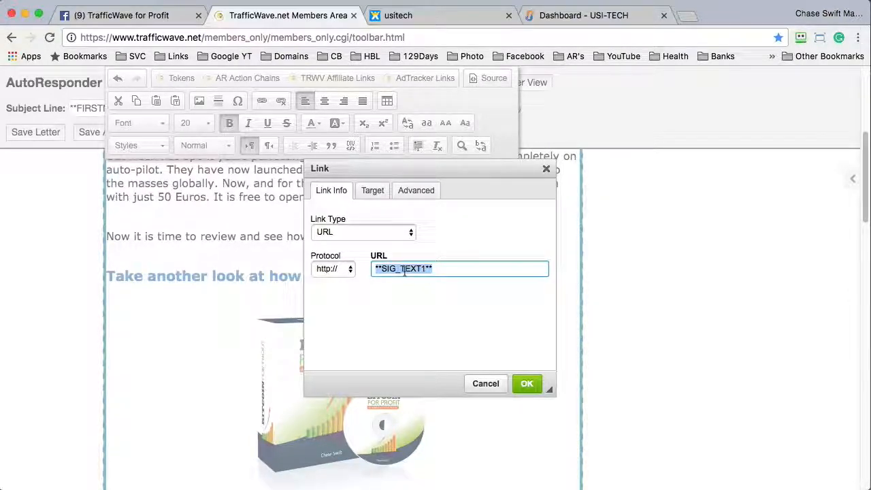
click(484, 384)
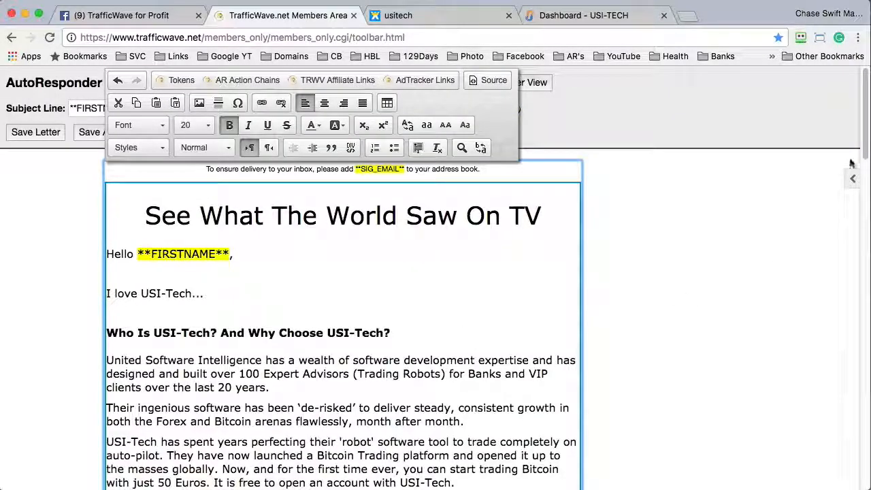
scroll(851, 224, down, 10)
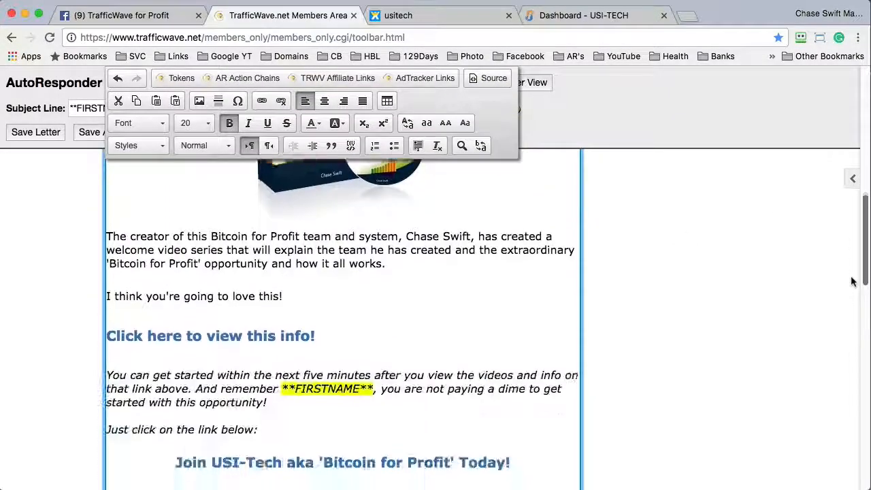
scroll(852, 281, down, 3)
click(243, 236)
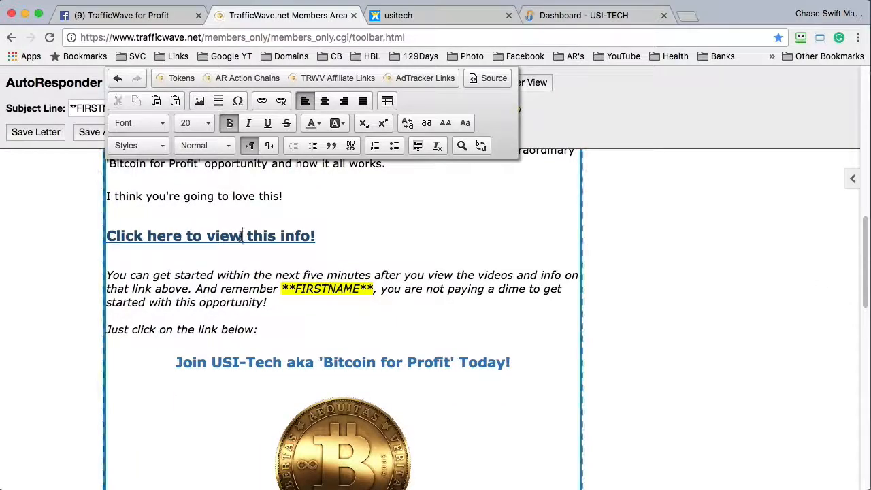
double_click(243, 235)
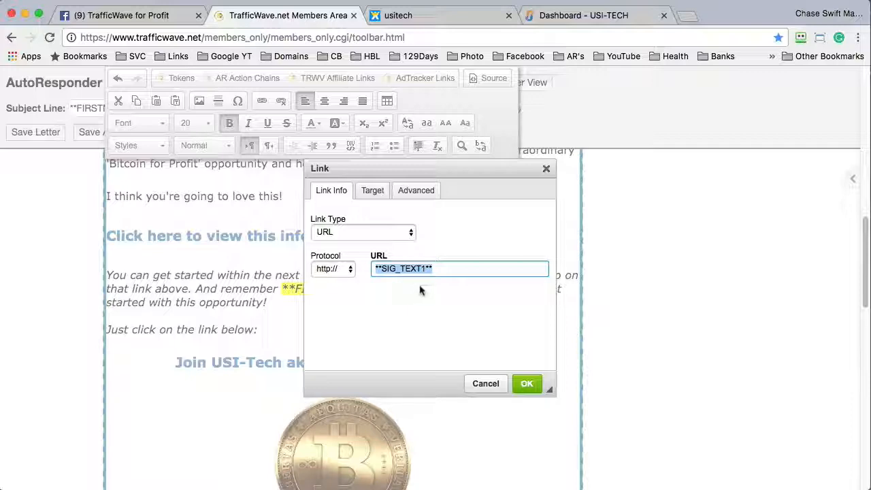
click(484, 383)
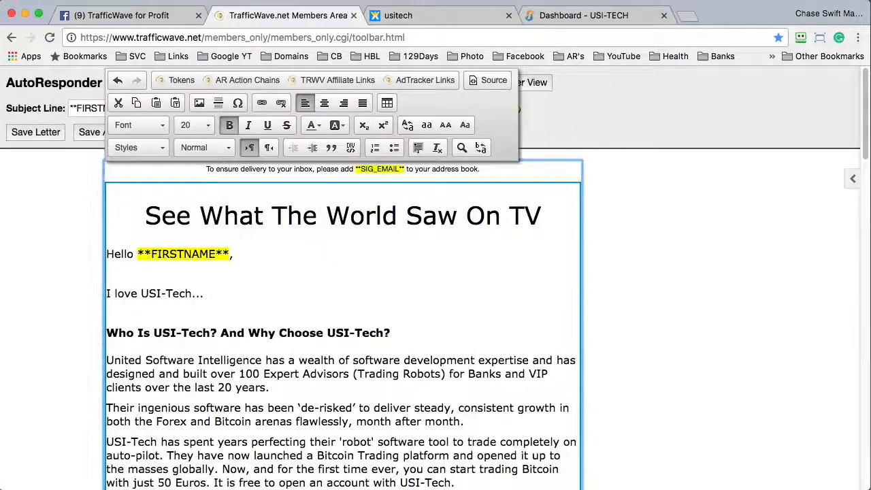
drag(865, 153, 865, 276)
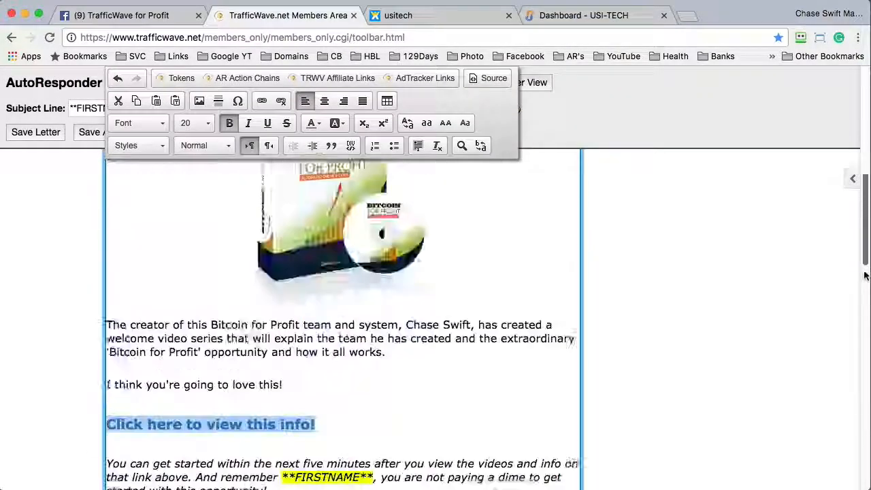
scroll(866, 275, down, 4)
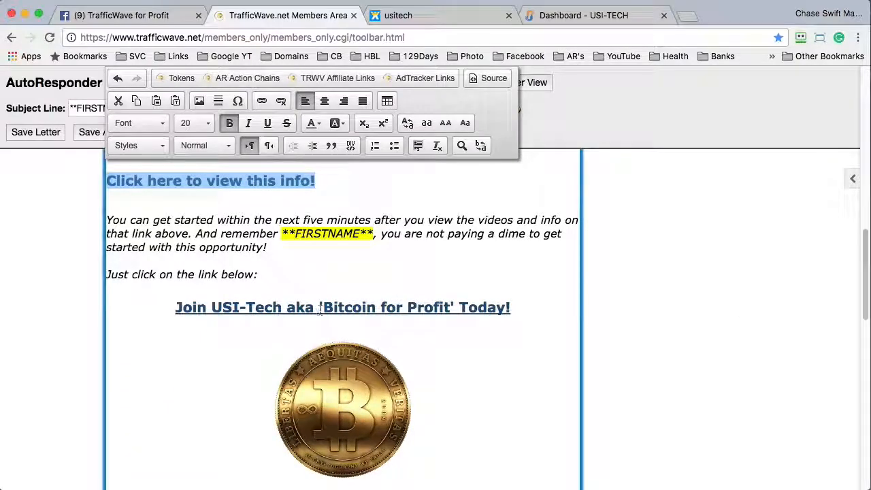
double_click(355, 307)
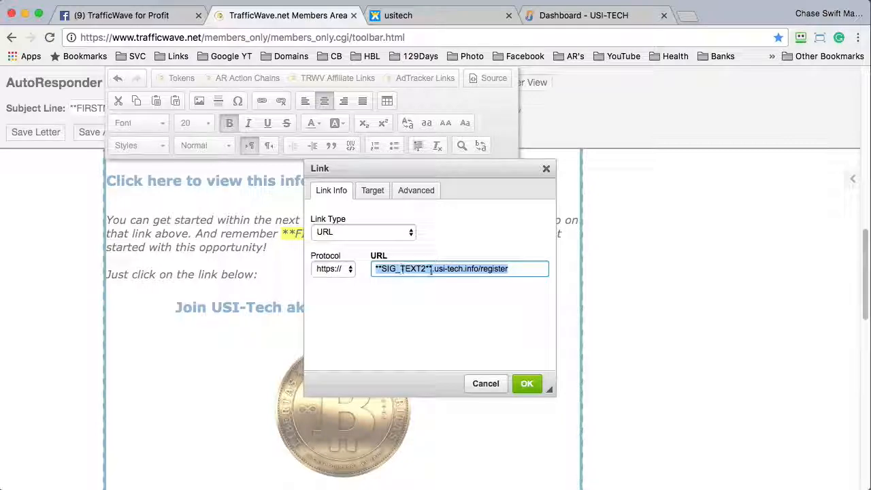
click(486, 383)
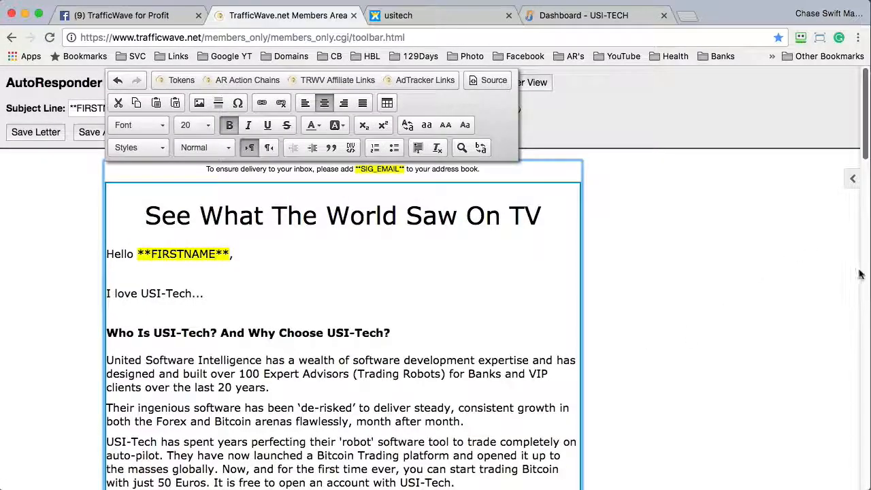
click(864, 275)
drag(863, 275, 849, 371)
scroll(819, 303, up, 5)
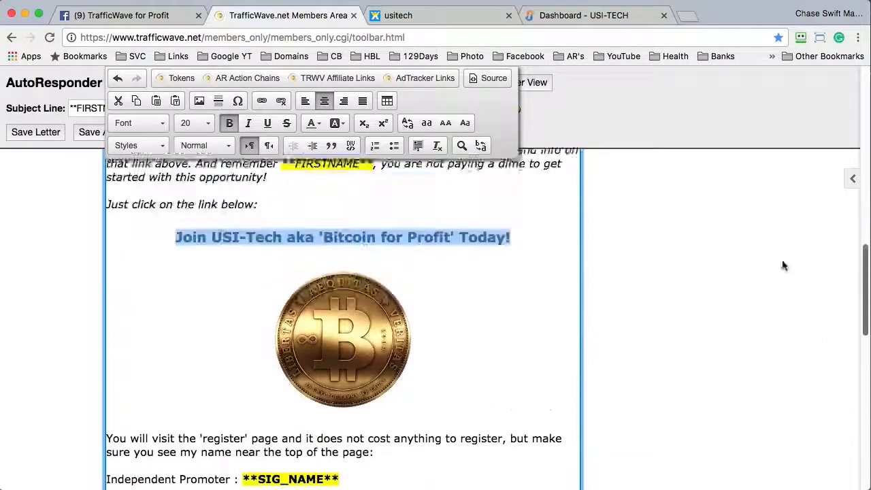
scroll(739, 220, down, 3)
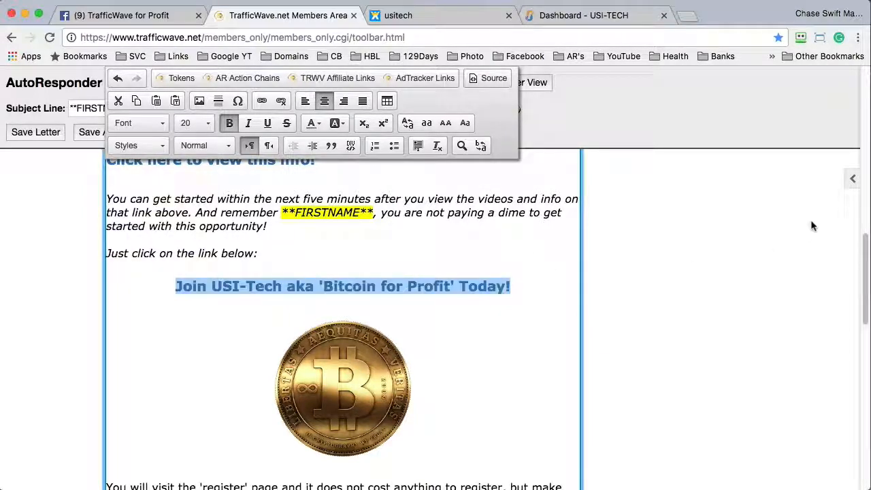
mouse_move(861, 281)
mouse_down()
mouse_move(855, 311)
mouse_move(843, 288)
mouse_up()
double_click(345, 241)
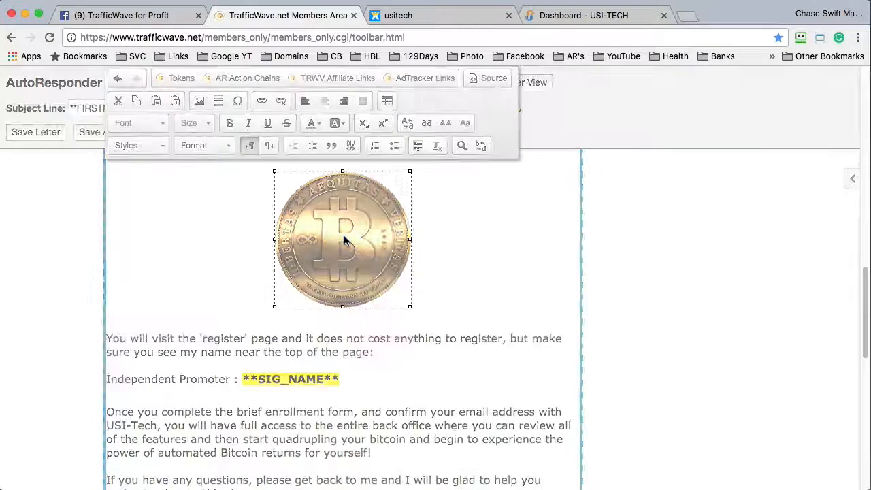
click(352, 144)
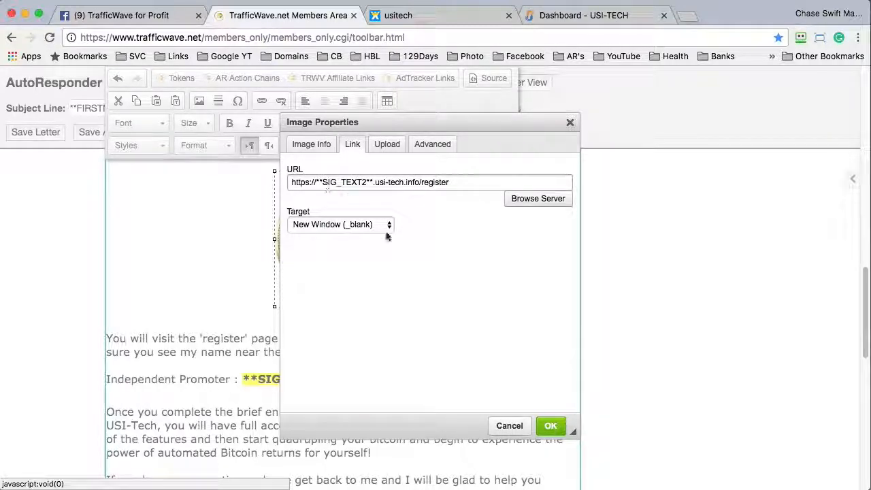
click(509, 425)
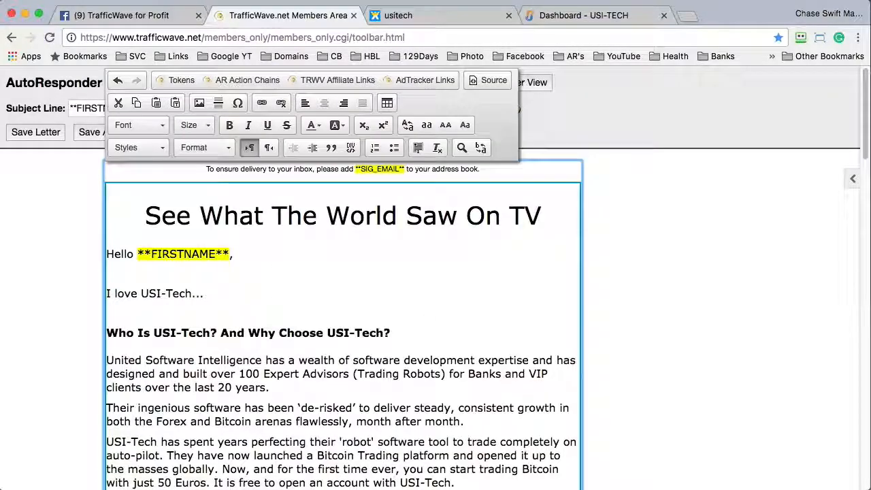
scroll(858, 180, down, 10)
scroll(861, 221, down, 15)
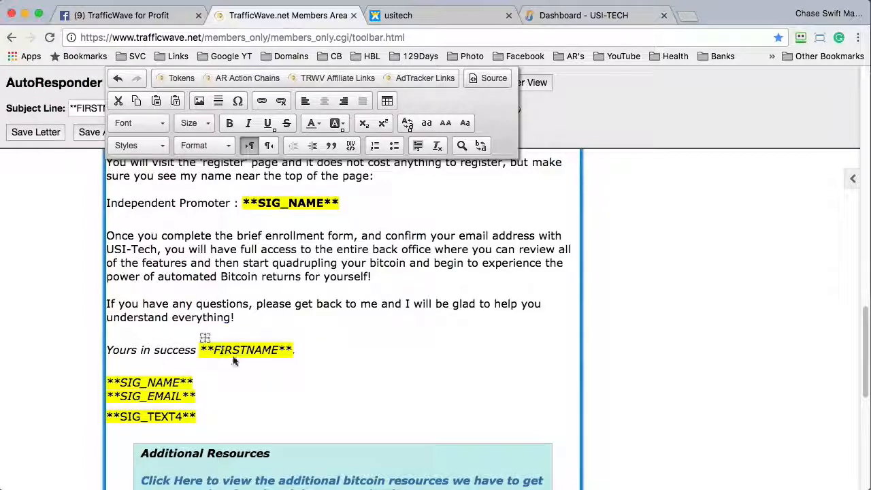
click(388, 275)
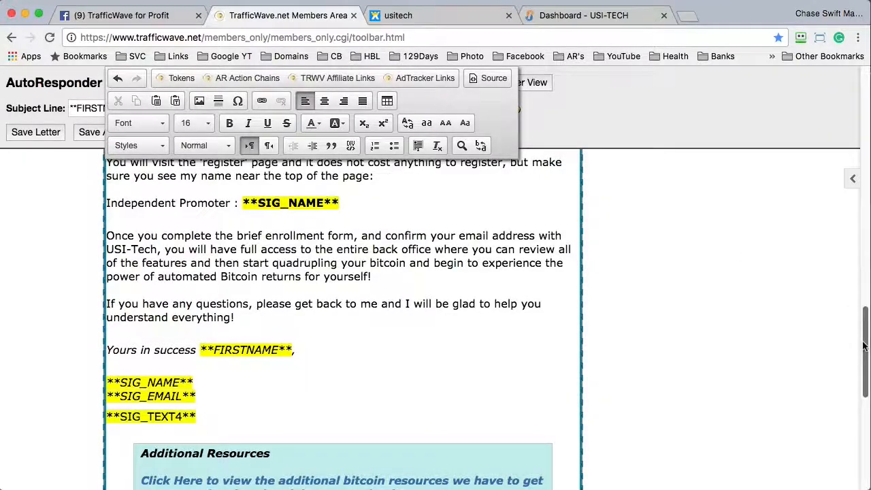
drag(865, 347, 862, 397)
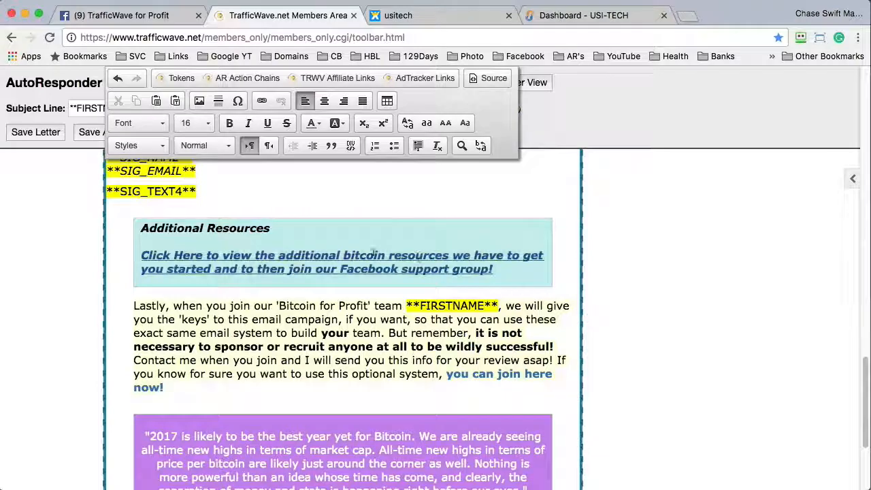
click(358, 258)
double_click(358, 259)
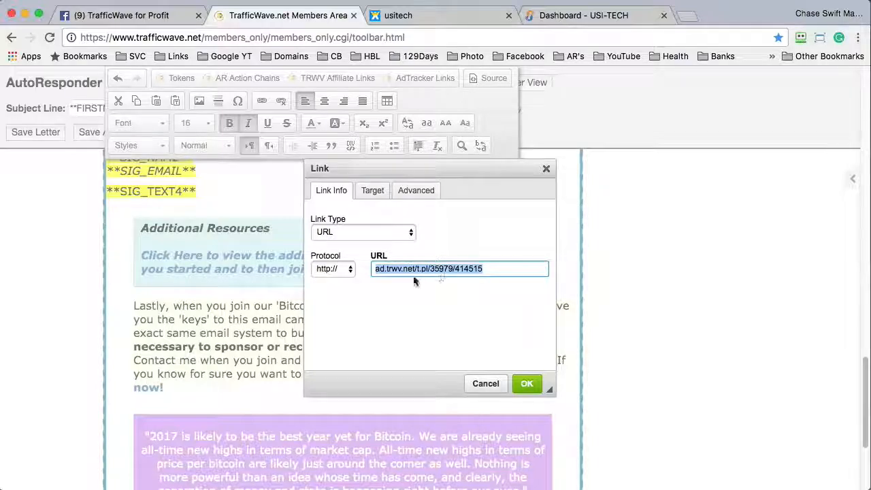
click(527, 383)
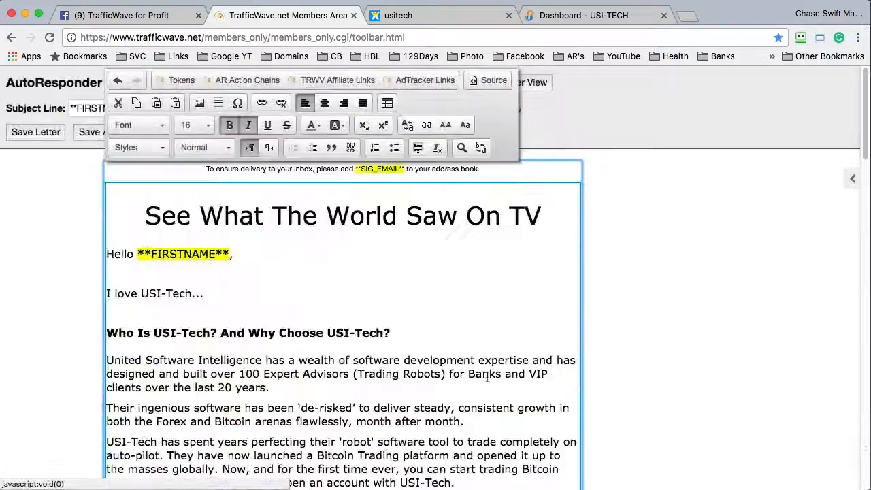
drag(864, 122, 867, 439)
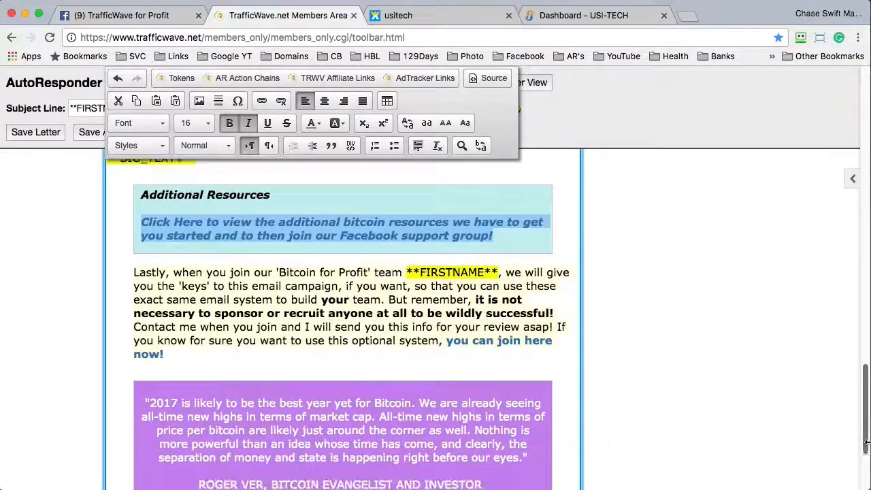
click(470, 340)
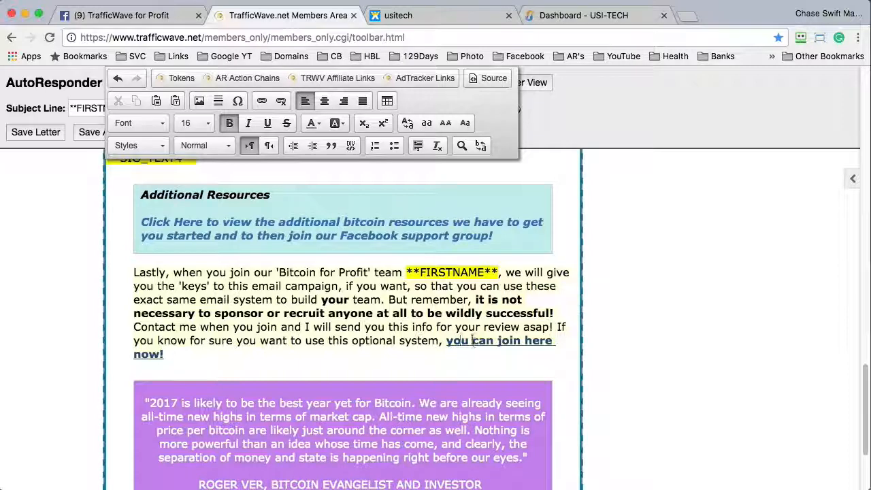
double_click(471, 340)
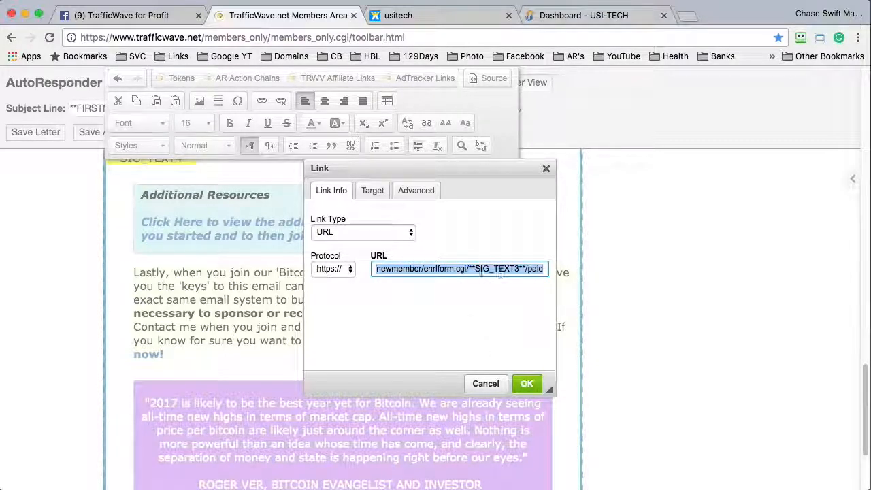
click(486, 383)
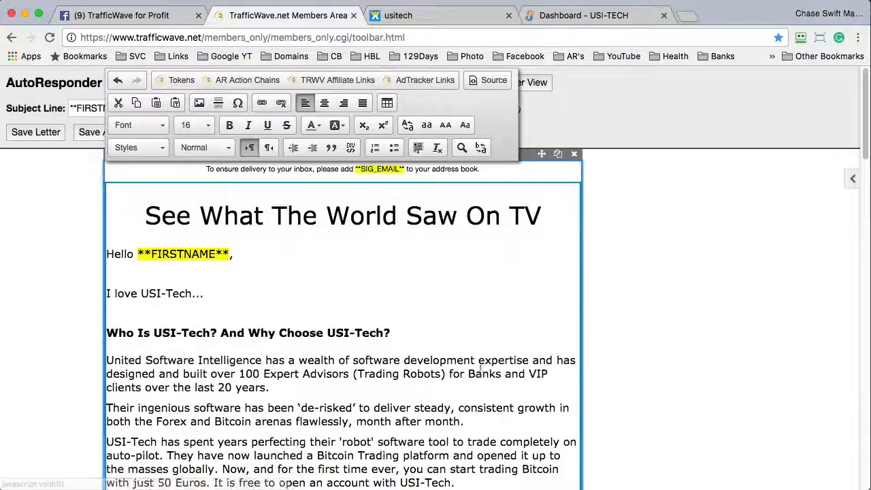
click(864, 268)
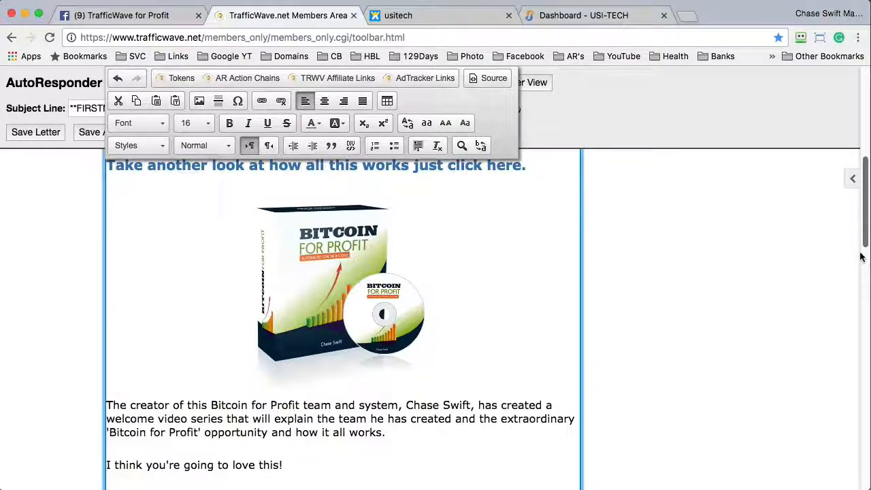
click(864, 263)
drag(864, 264, 864, 83)
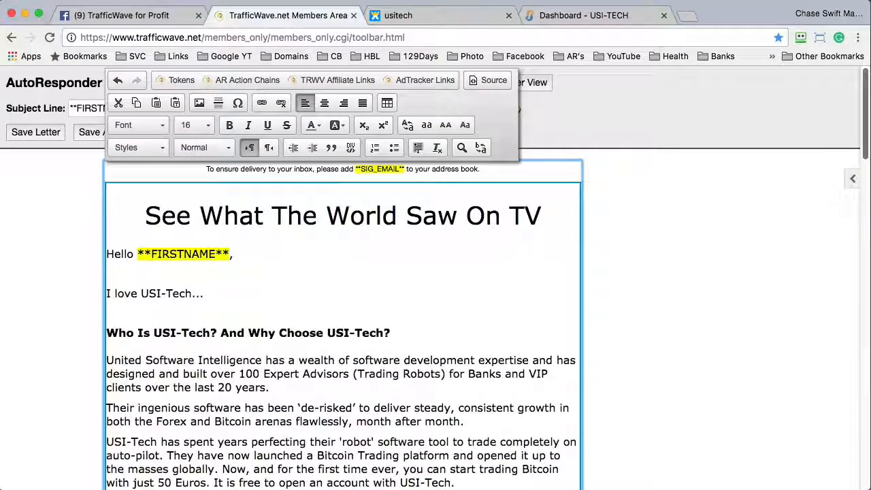
click(711, 240)
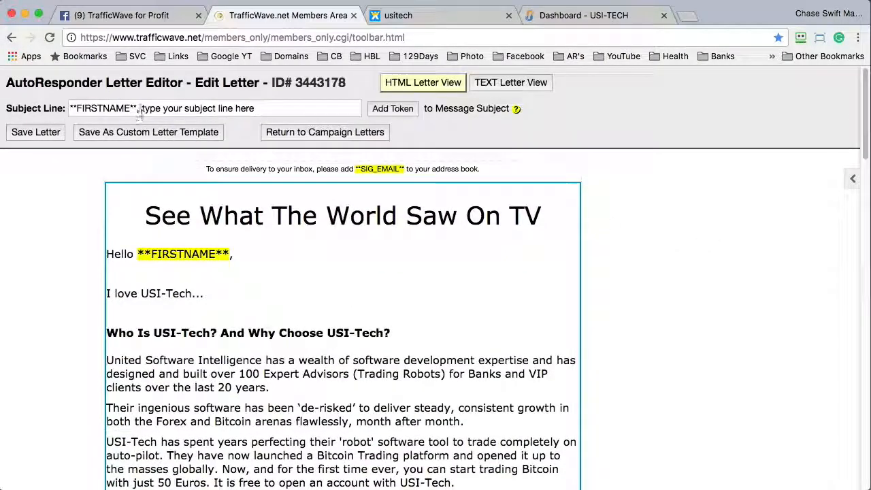
- Save letter 3443178 with its 'I love USI-Tech...' body and return to the campaign letters
drag(141, 109, 255, 109)
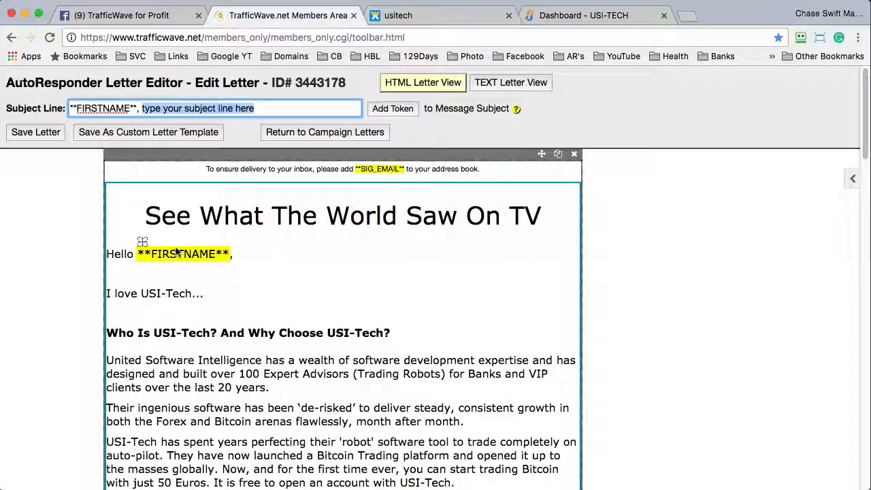
drag(107, 293, 210, 295)
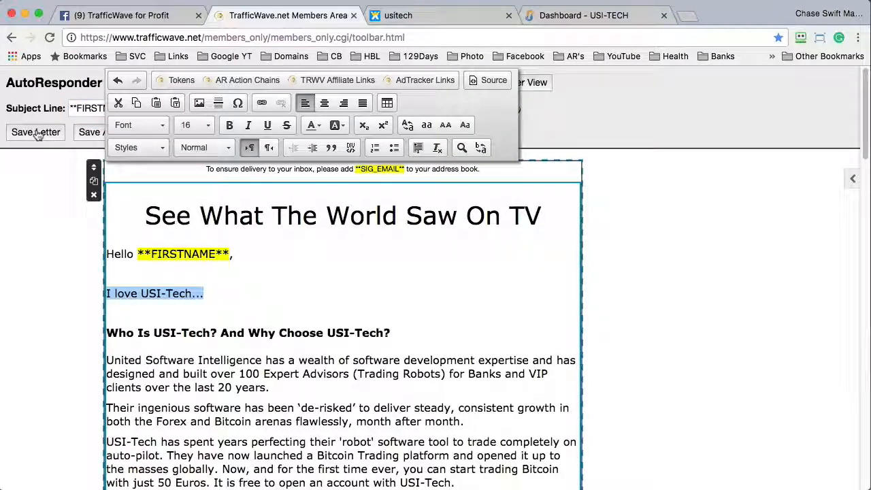
click(41, 172)
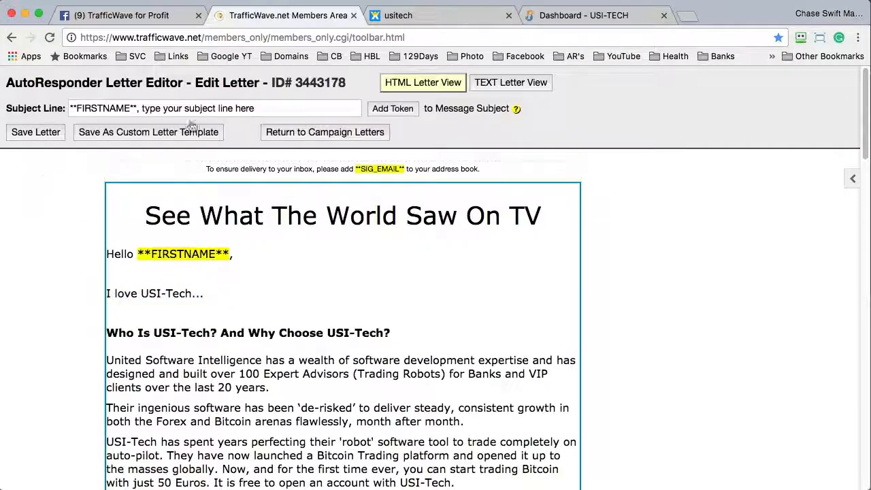
click(314, 134)
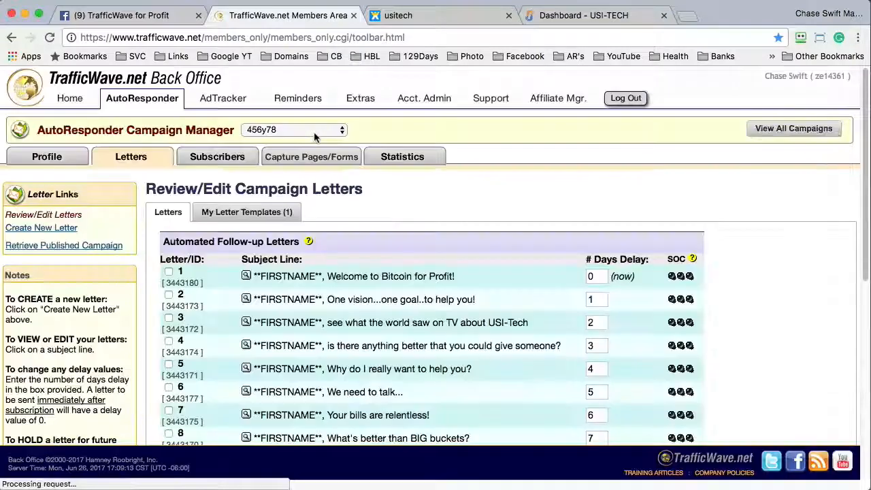
- Verify USI Template is listed under My Letter Templates (1), then begin a new autoresponder letter
scroll(847, 367, down, 10)
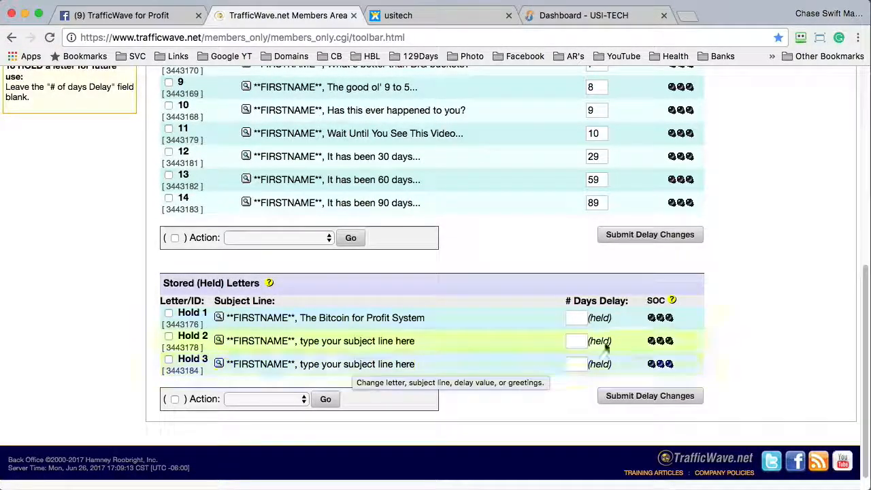
scroll(862, 204, up, 10)
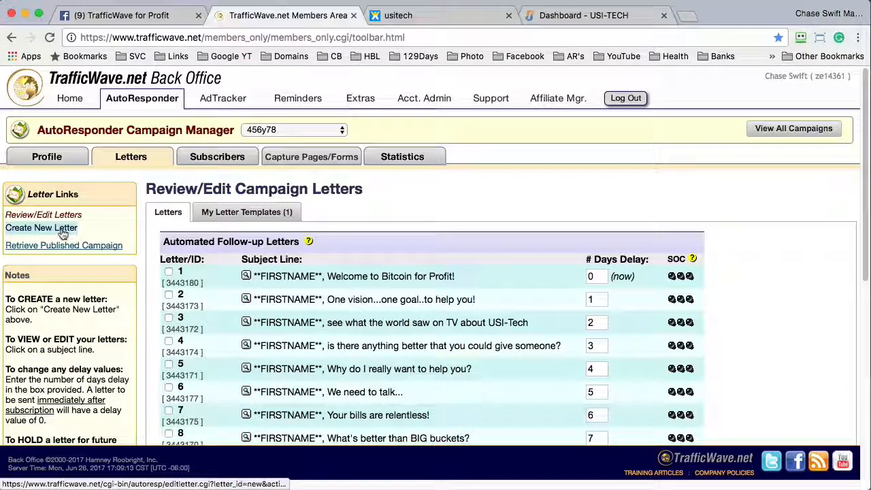
click(245, 213)
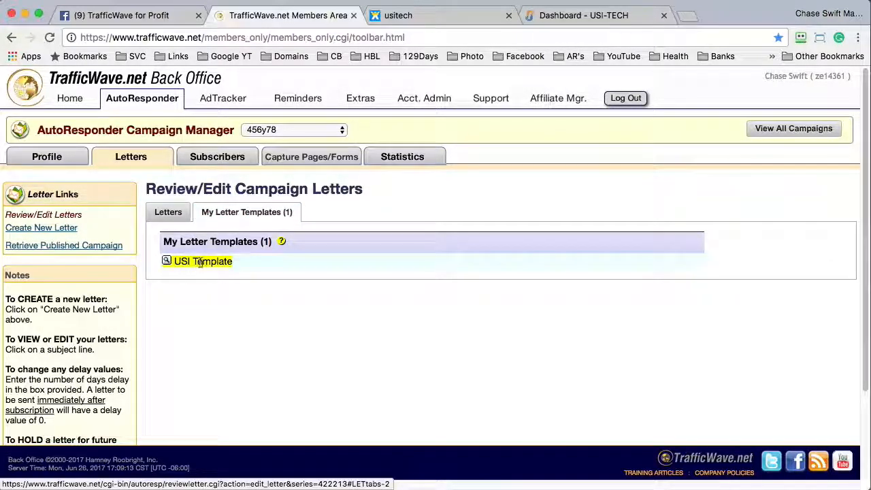
click(47, 229)
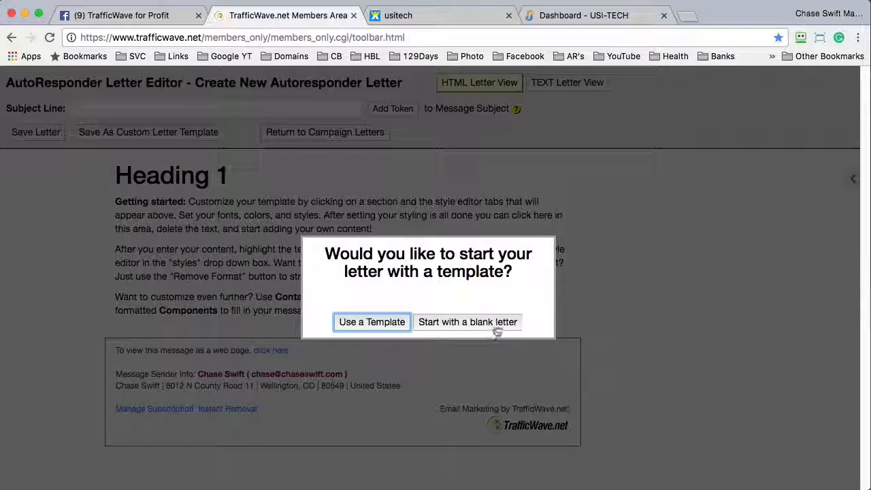
- Start the new letter from the saved USI Template so it fills the HTML body
click(372, 323)
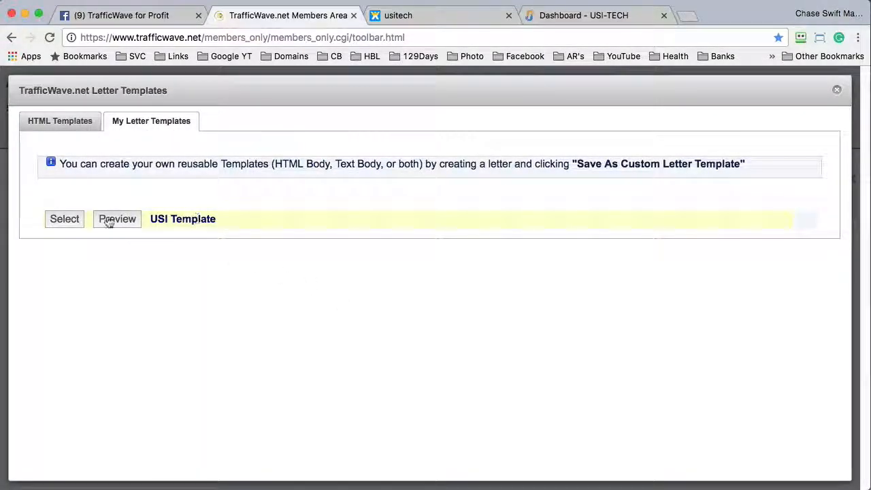
click(68, 219)
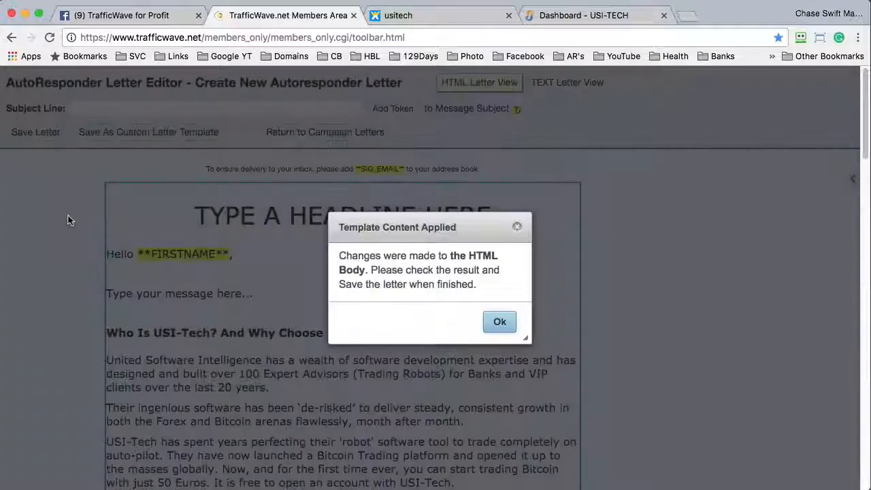
click(499, 322)
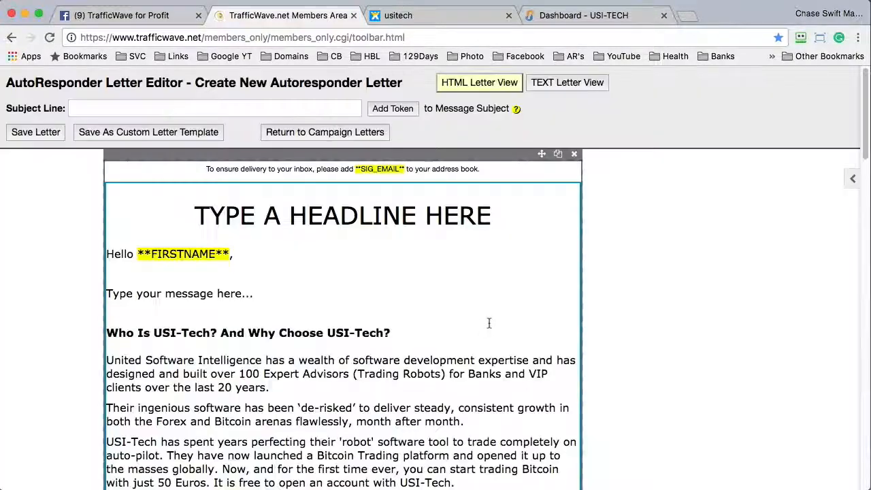
click(93, 109)
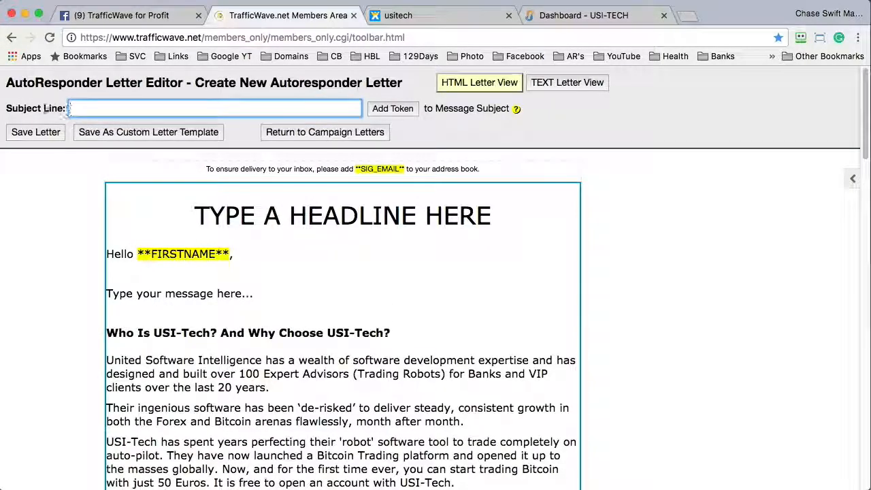
- Insert the **FIRSTNAME** personalization token at the start of the subject line
click(391, 109)
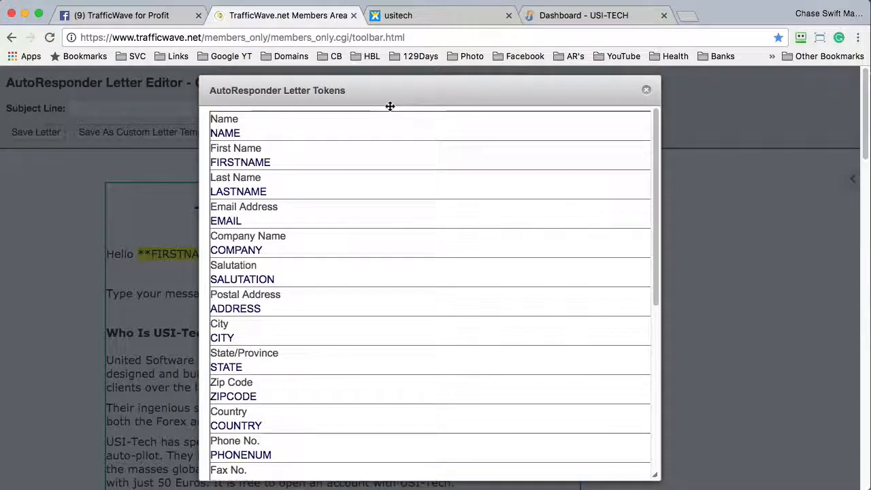
click(235, 158)
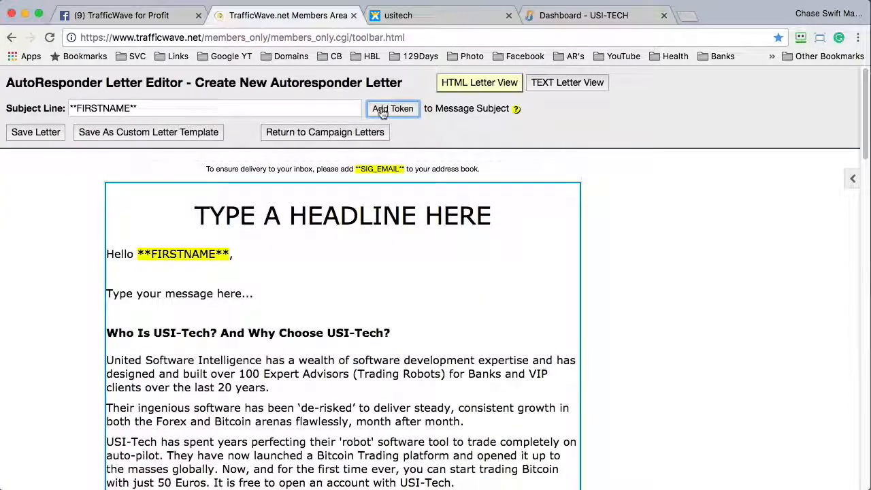
click(142, 111)
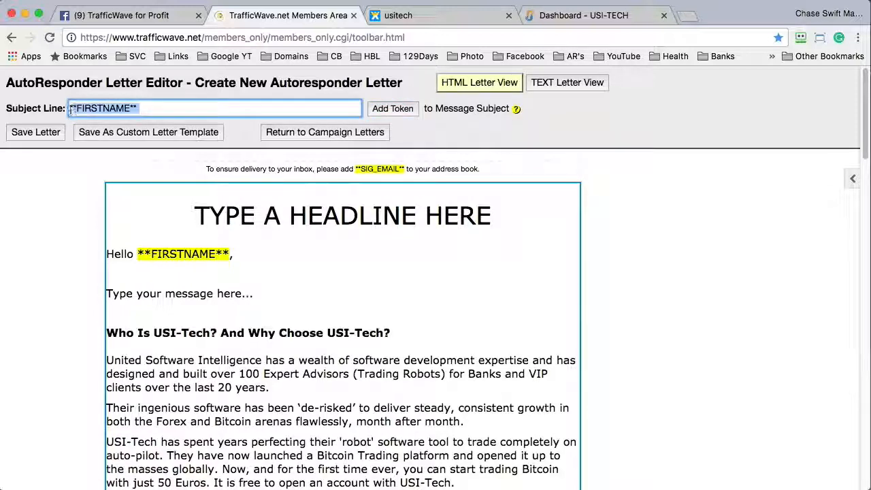
click(155, 109)
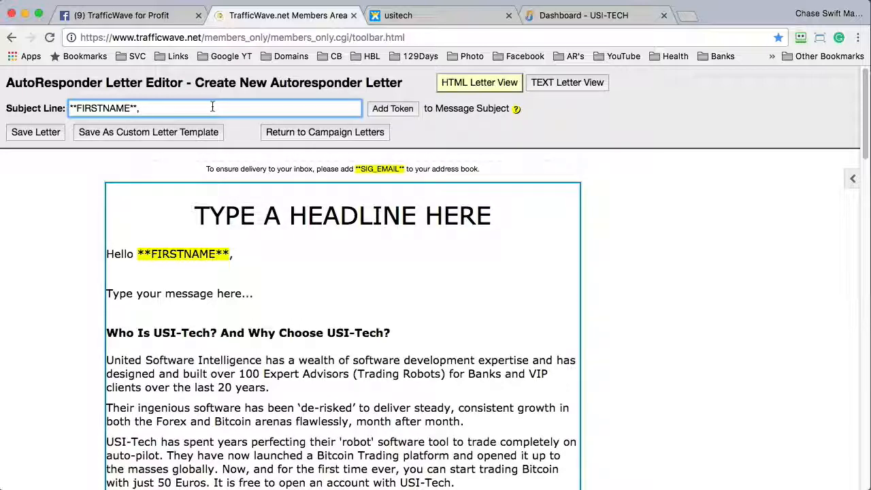
- Review the body's placeholder headline and 'Type your message here...' line
drag(195, 215, 496, 213)
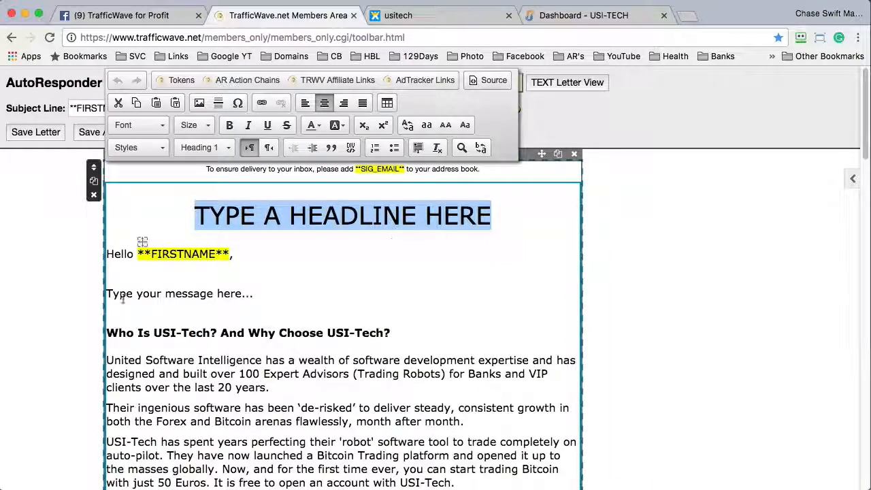
drag(107, 293, 257, 291)
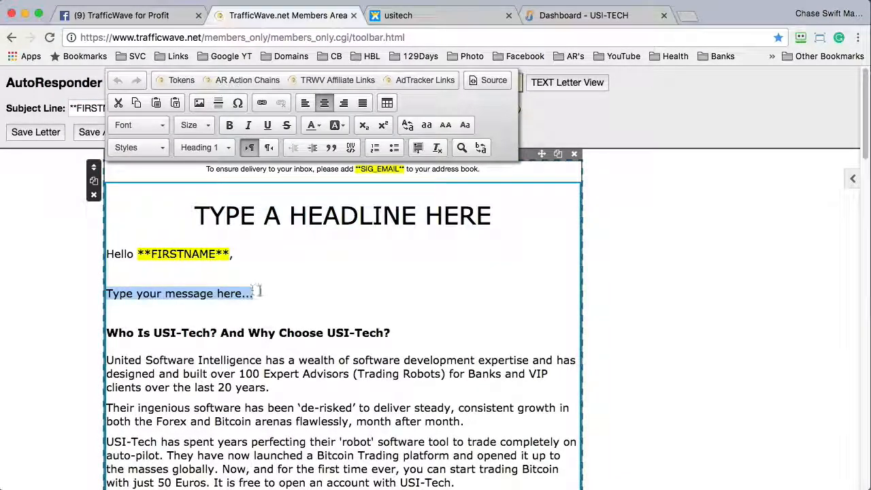
click(260, 292)
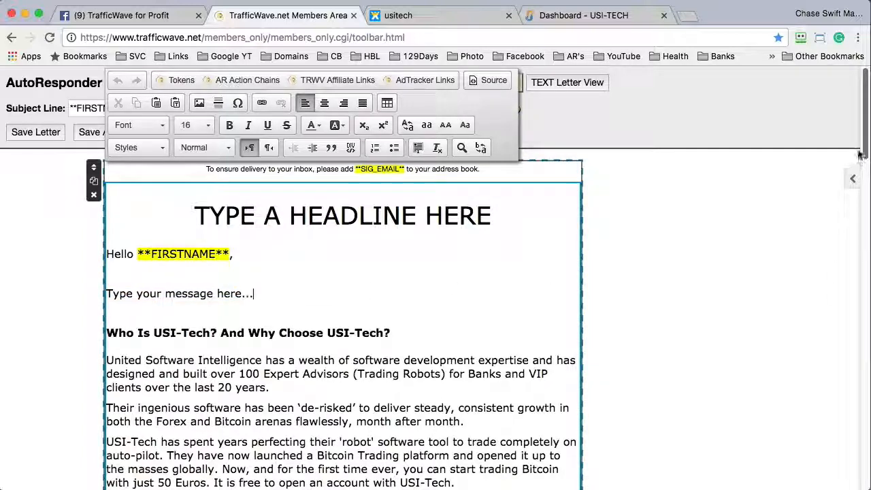
mouse_move(859, 155)
mouse_down()
mouse_move(849, 381)
mouse_move(856, 463)
mouse_move(840, 346)
mouse_move(762, 218)
mouse_move(664, 179)
mouse_up()
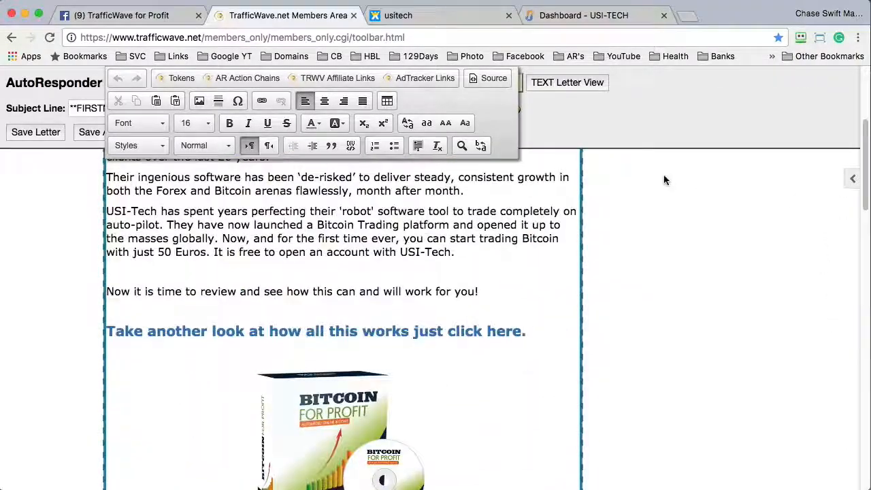
click(666, 180)
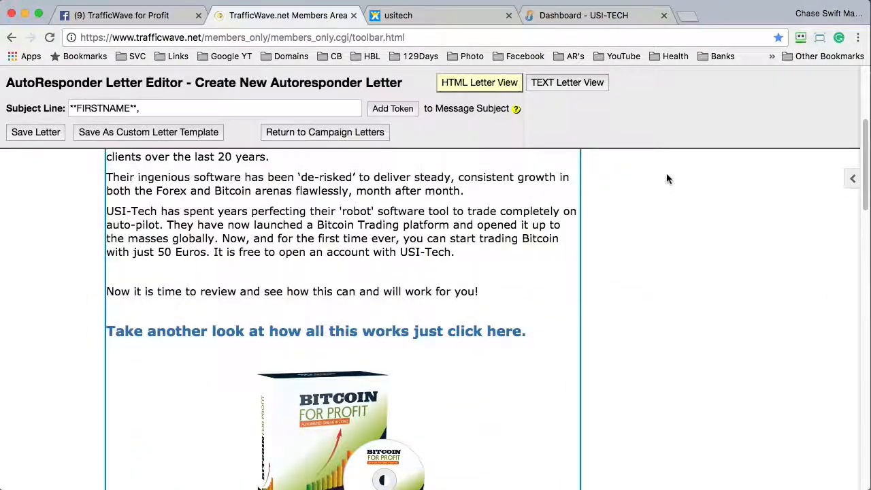
- Return to Review/Edit Campaign Letters and scroll through the follow-ups from 'Welcome to Bitcoin for Profit!'
click(320, 134)
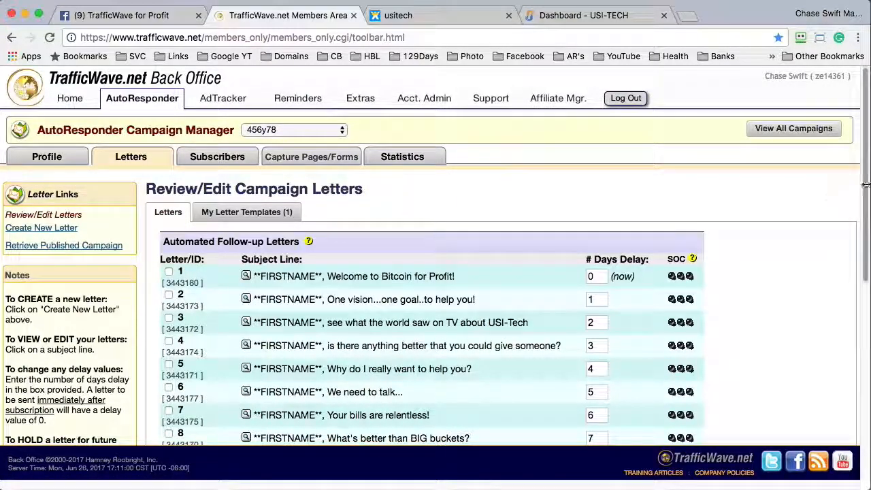
drag(865, 182, 867, 357)
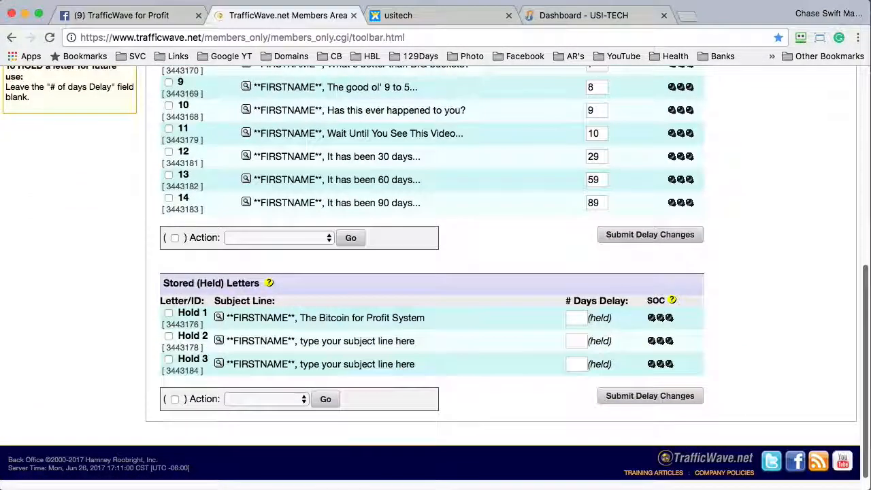
scroll(747, 171, up, 10)
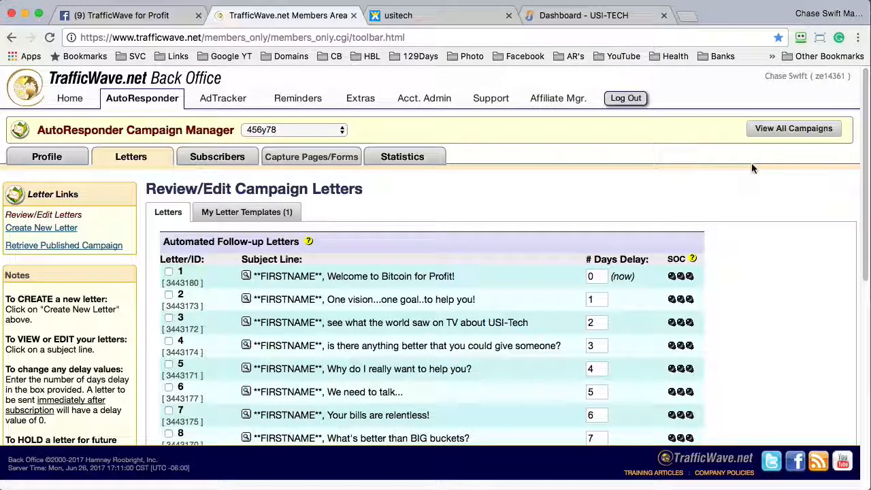
mouse_move(350, 163)
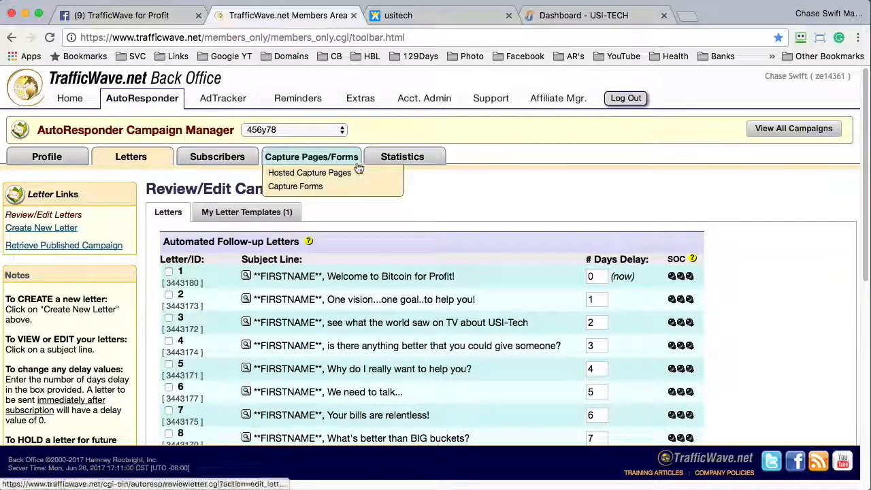
- Open the Capture Forms for Your Website page from the Capture Pages/Forms menu
click(307, 187)
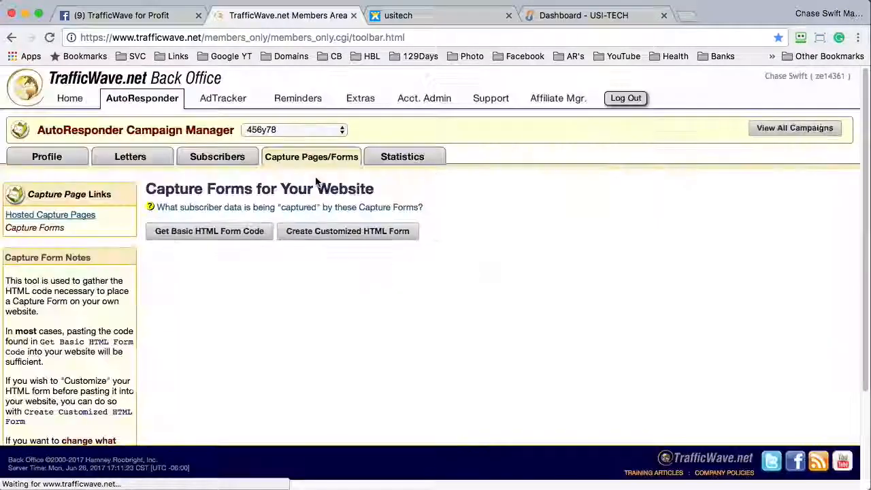
mouse_move(310, 167)
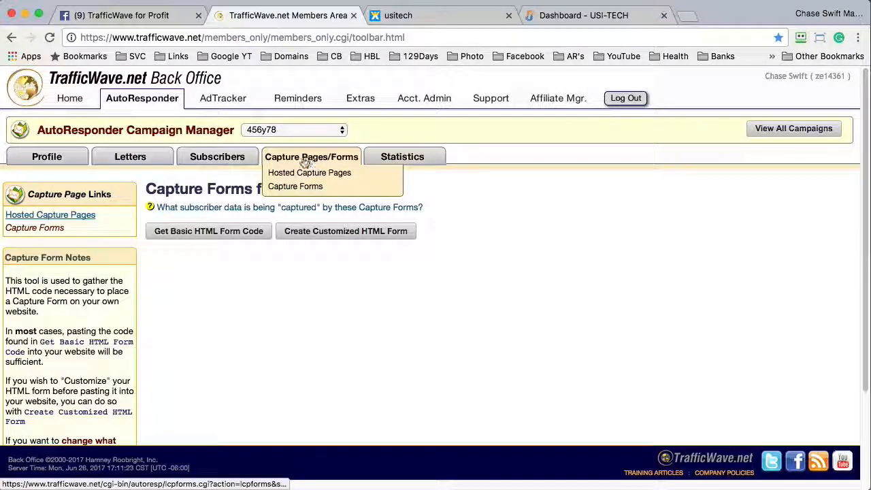